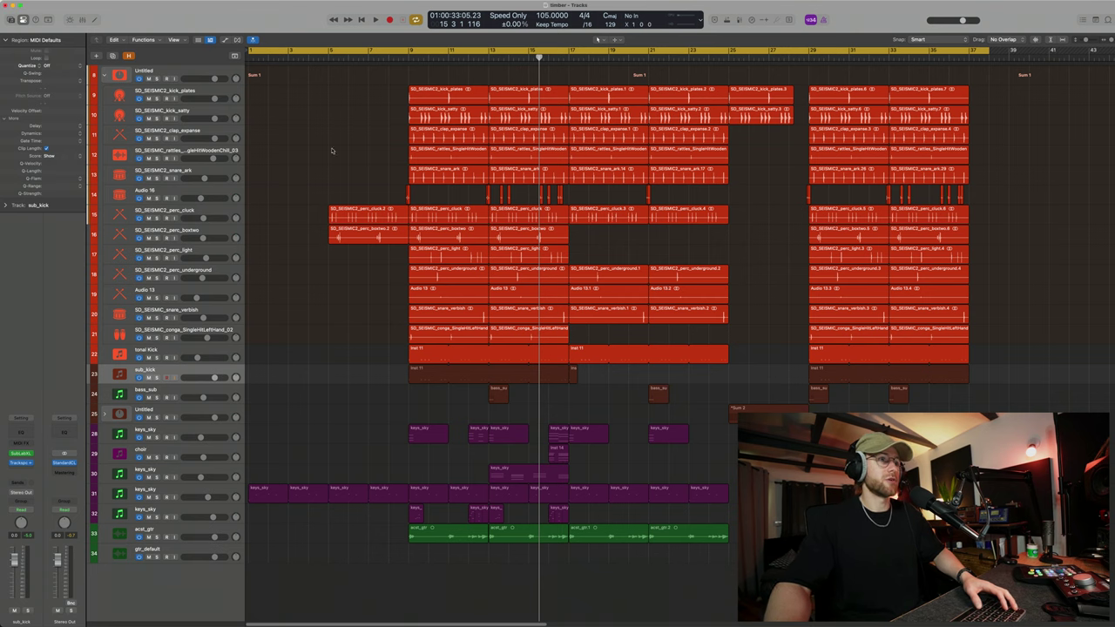
- Highlight the drum, bass, keys and guitar regions group by group in the arrangement, and clear the selection
{"action": "left_click_drag", "start_coordinate": [303, 83], "coordinate": [986, 364]}
{"action": "left_click_drag", "start_coordinate": [327, 366], "coordinate": [672, 421]}
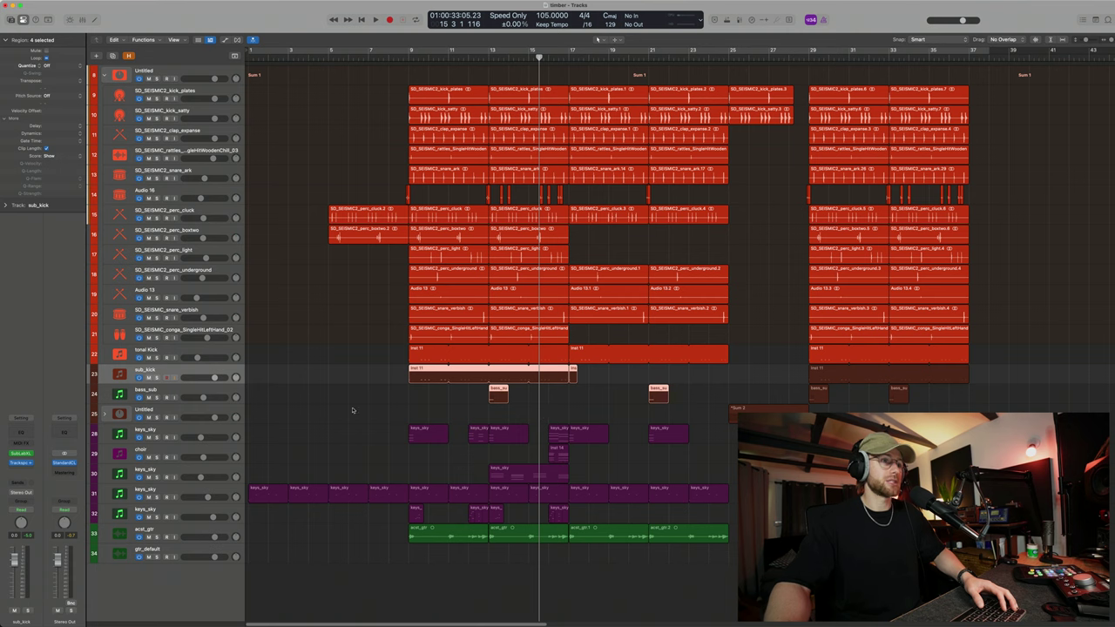
{"action": "left_click_drag", "start_coordinate": [352, 409], "coordinate": [674, 518]}
{"action": "left_click_drag", "start_coordinate": [341, 542], "coordinate": [672, 537]}
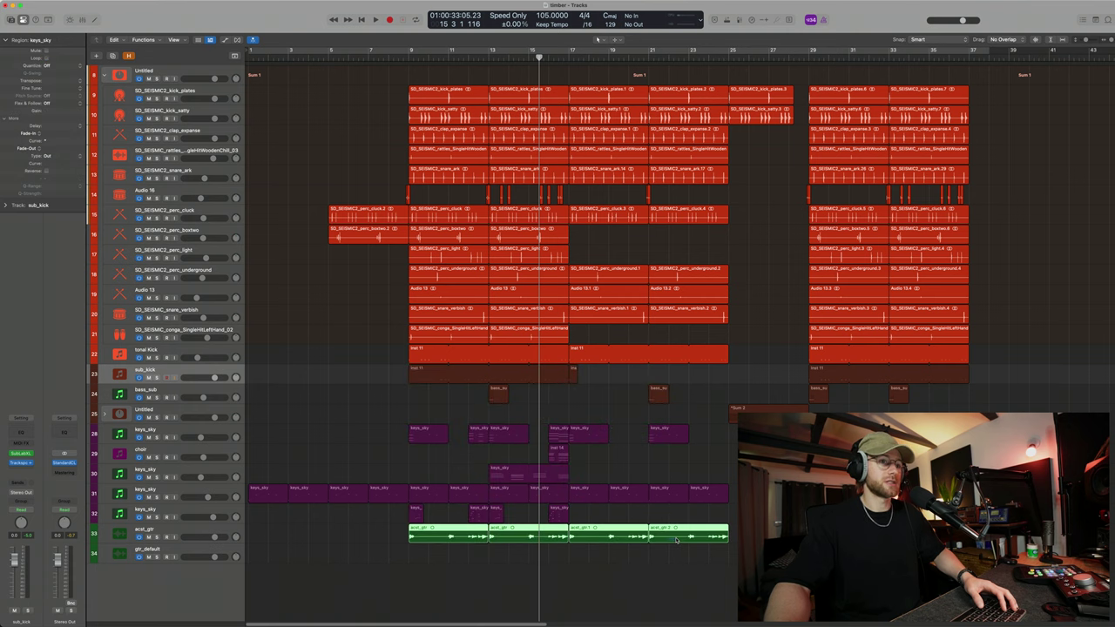
{"action": "left_click_drag", "start_coordinate": [740, 570], "coordinate": [266, 432]}
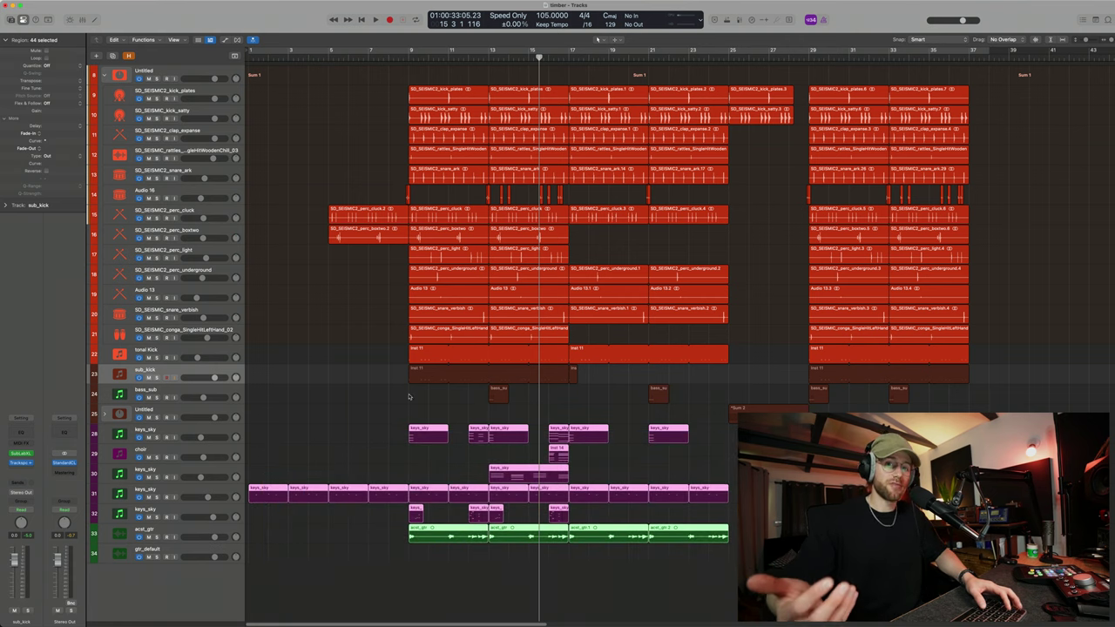
{"action": "left_click", "coordinate": [458, 558]}
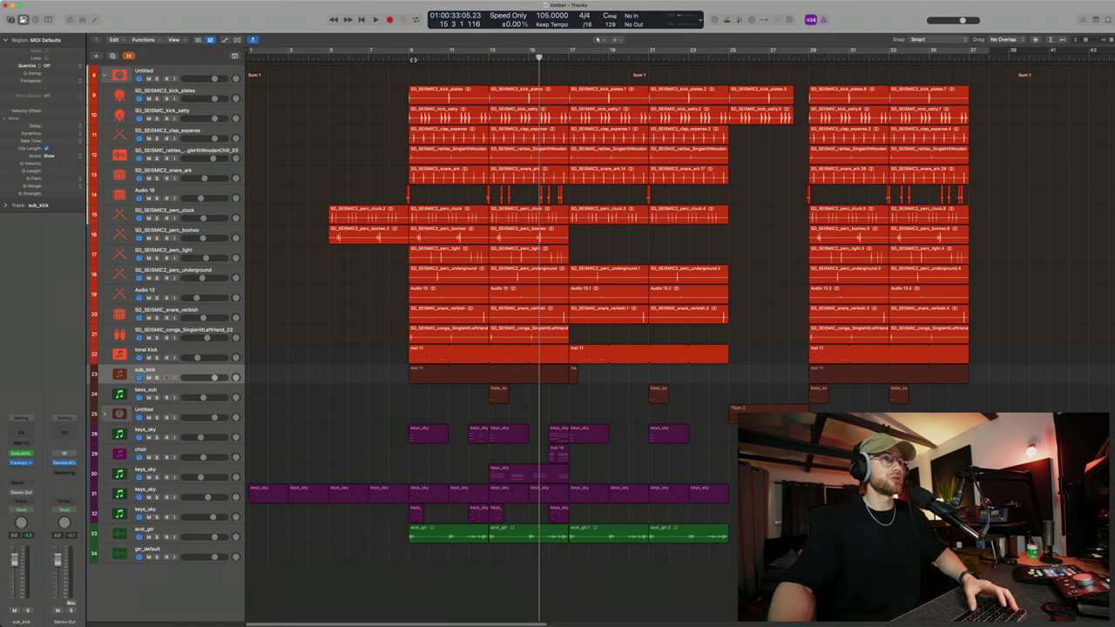
- Play the full arrangement from bar 9
{"action": "left_click", "coordinate": [408, 58]}
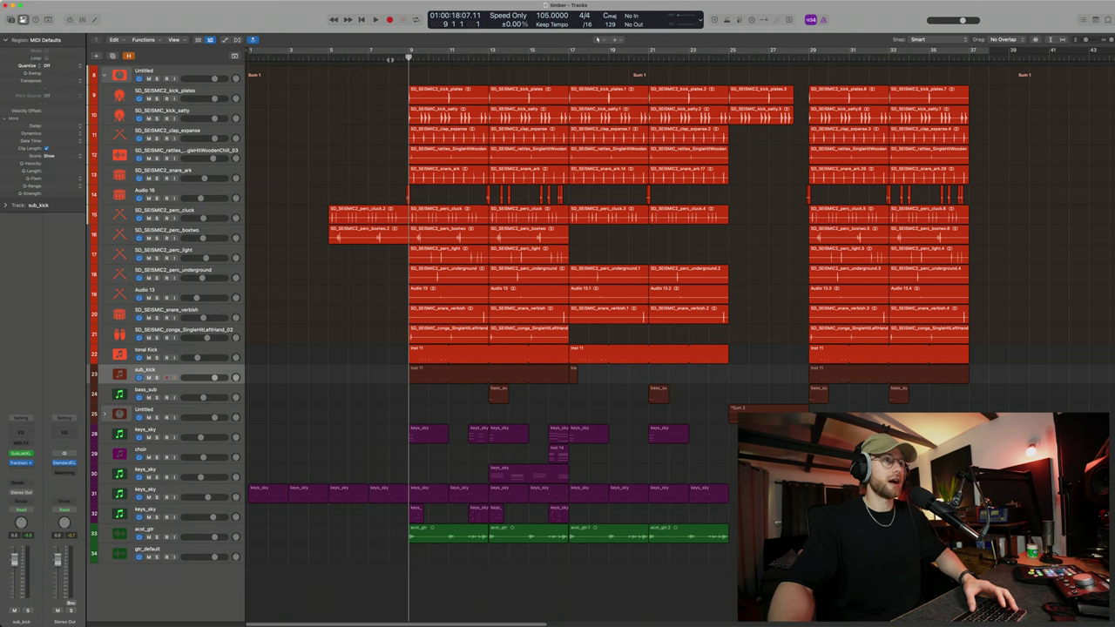
{"action": "left_click_drag", "start_coordinate": [390, 59], "coordinate": [388, 59]}
{"action": "key", "text": "space"}
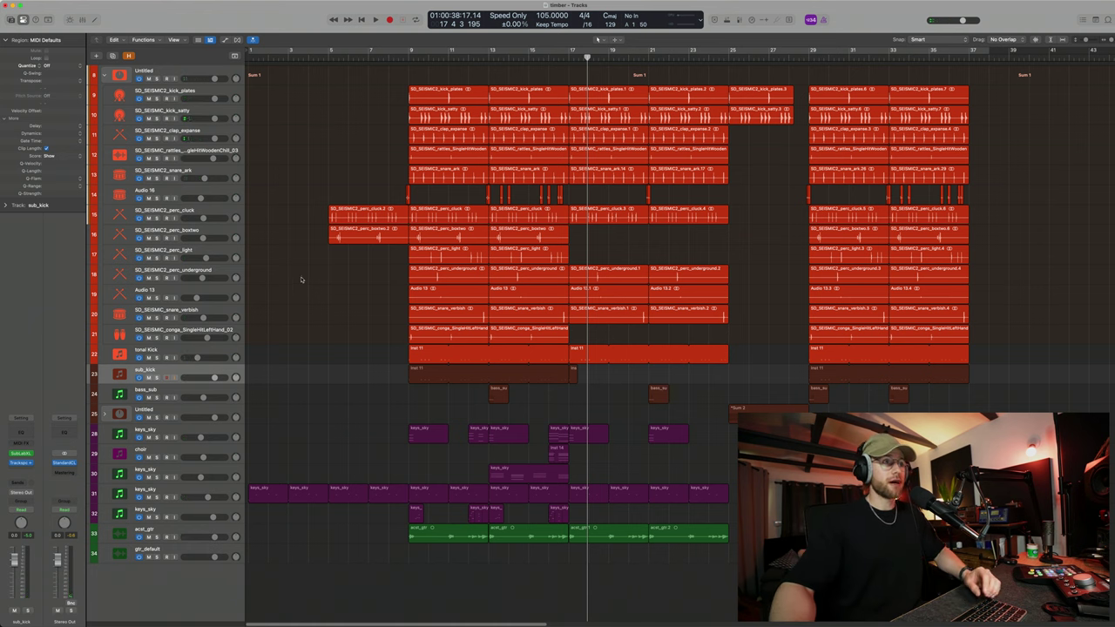
- Solo the drum track stack, play it from bar 9, and turn its solo off after listening
{"action": "key", "text": "super+Right"}
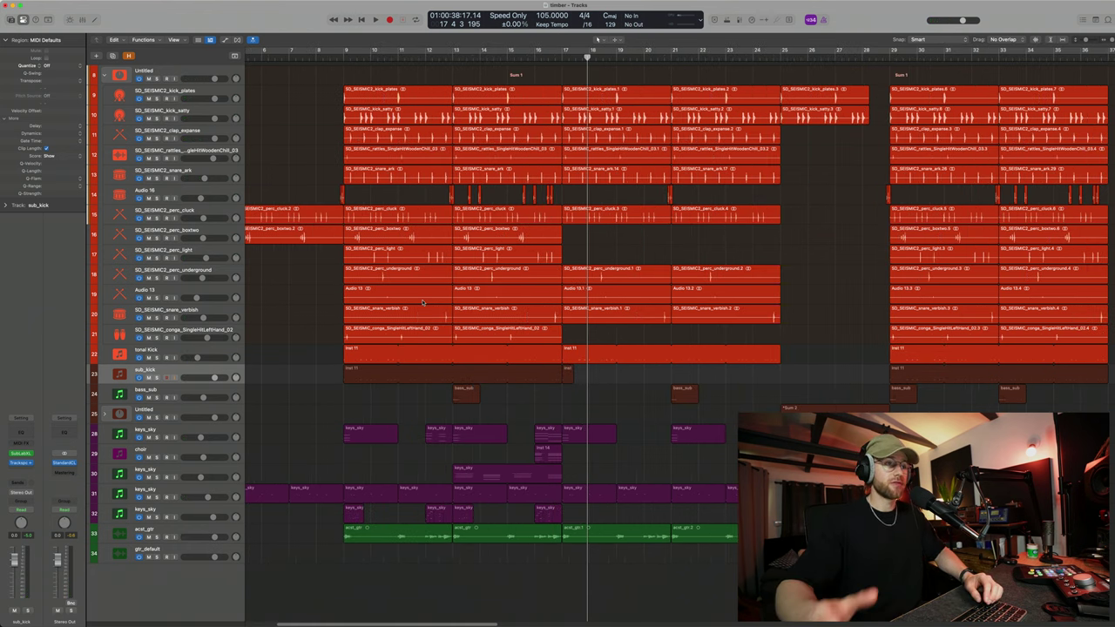
{"action": "scroll", "coordinate": [523, 281], "scroll_direction": "left", "scroll_amount": 3}
{"action": "scroll", "coordinate": [524, 282], "scroll_direction": "up", "scroll_amount": 2}
{"action": "scroll", "coordinate": [523, 281], "scroll_direction": "right", "scroll_amount": 1}
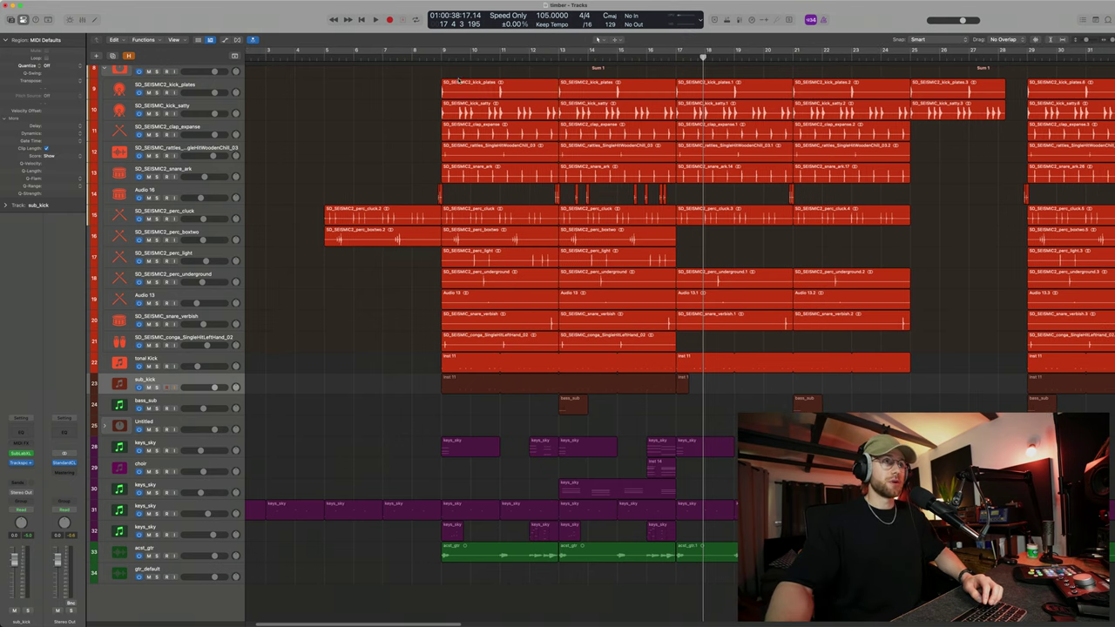
{"action": "scroll", "coordinate": [259, 84], "scroll_direction": "up", "scroll_amount": 1}
{"action": "left_click", "coordinate": [189, 76]}
{"action": "key", "text": "s"}
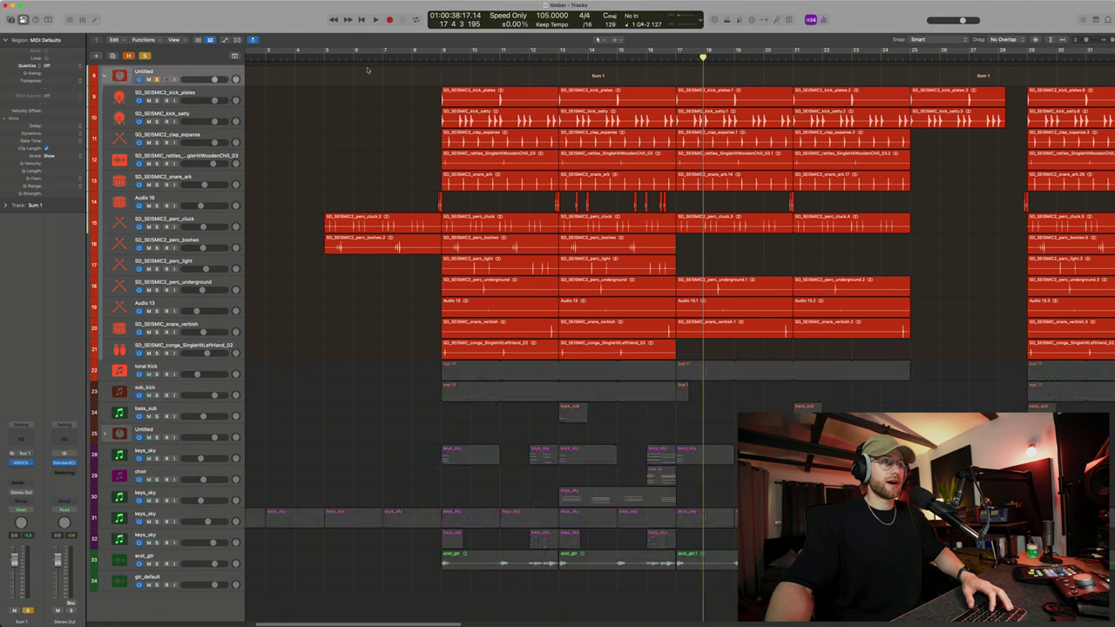
{"action": "left_click", "coordinate": [439, 56]}
{"action": "key", "text": "space"}
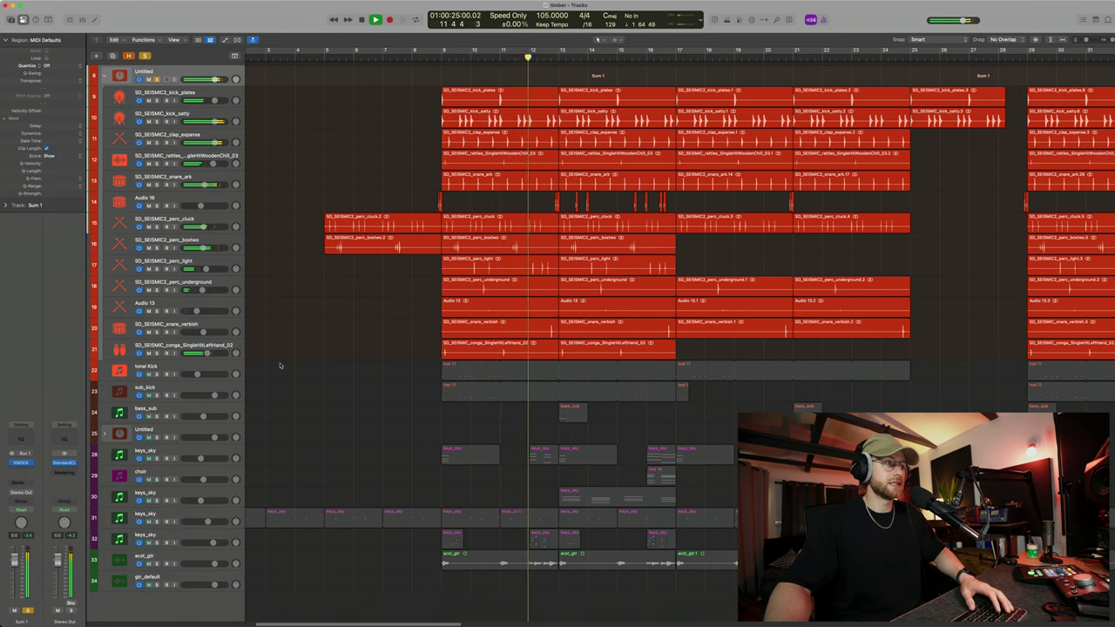
{"action": "key", "text": "space"}
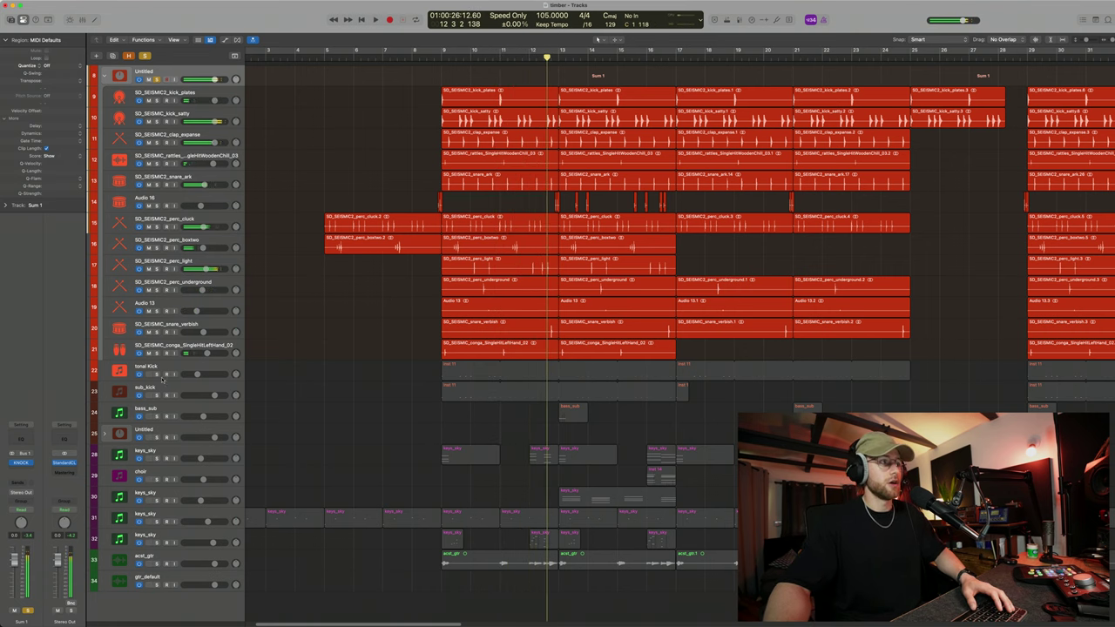
{"action": "left_click", "coordinate": [155, 79]}
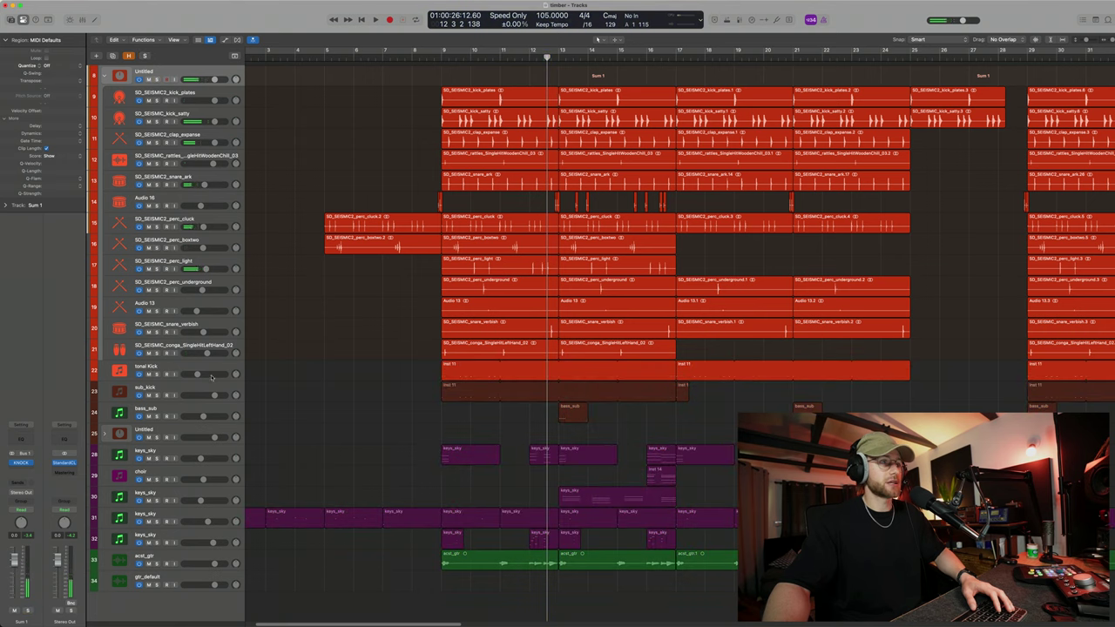
- Solo the sub_kick track, play it from the start of its first region, and turn the solo off
{"action": "left_click", "coordinate": [183, 394]}
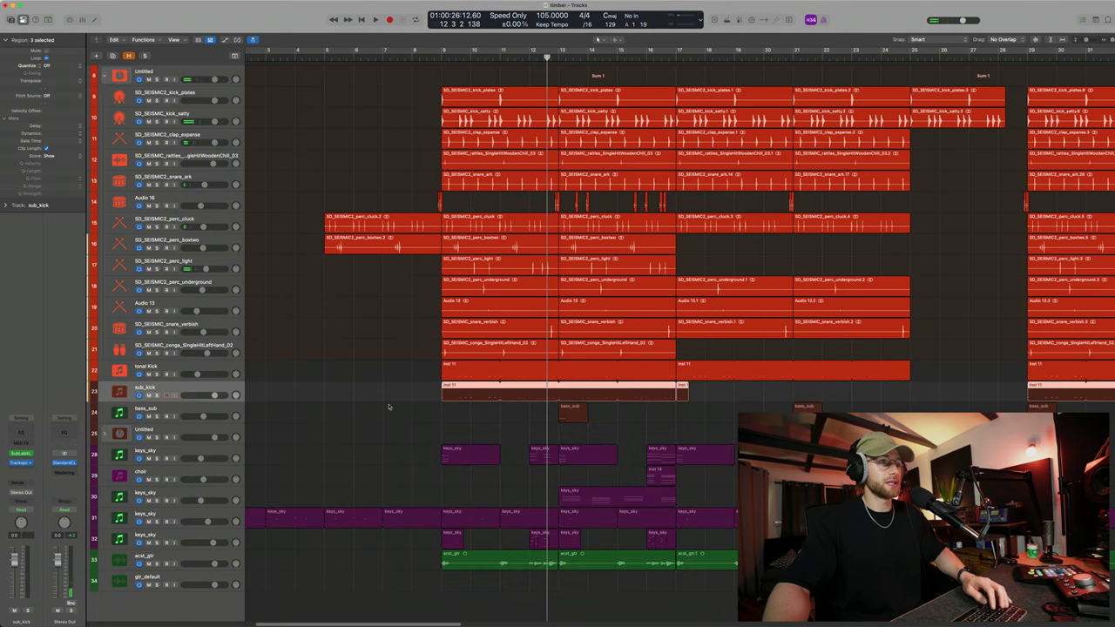
{"action": "left_click", "coordinate": [158, 395]}
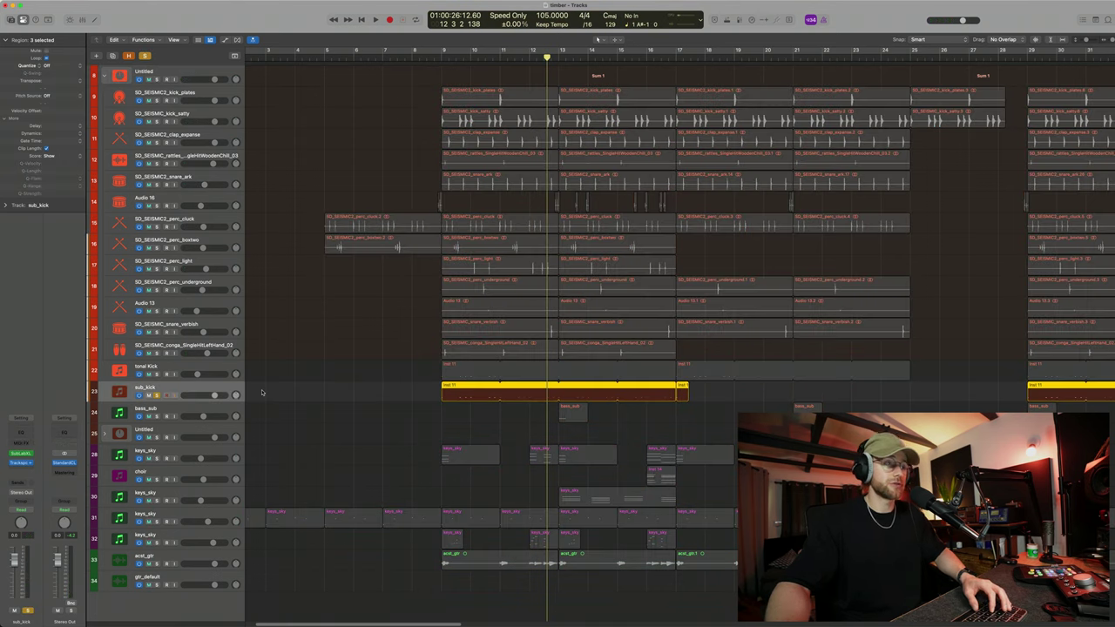
{"action": "key", "text": "shift+space"}
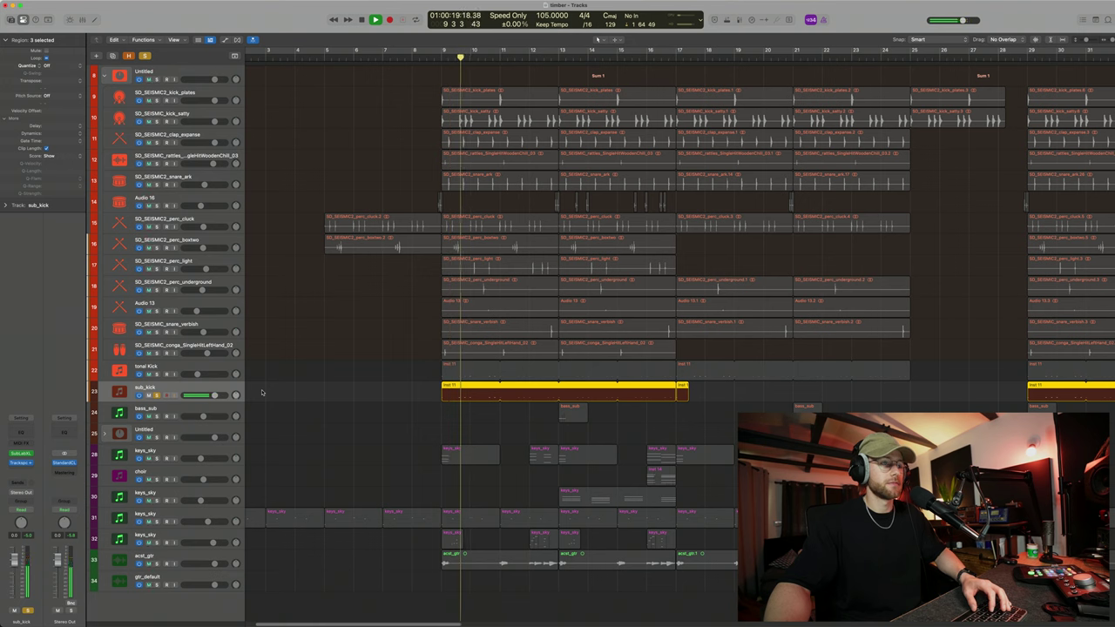
{"action": "key", "text": "space"}
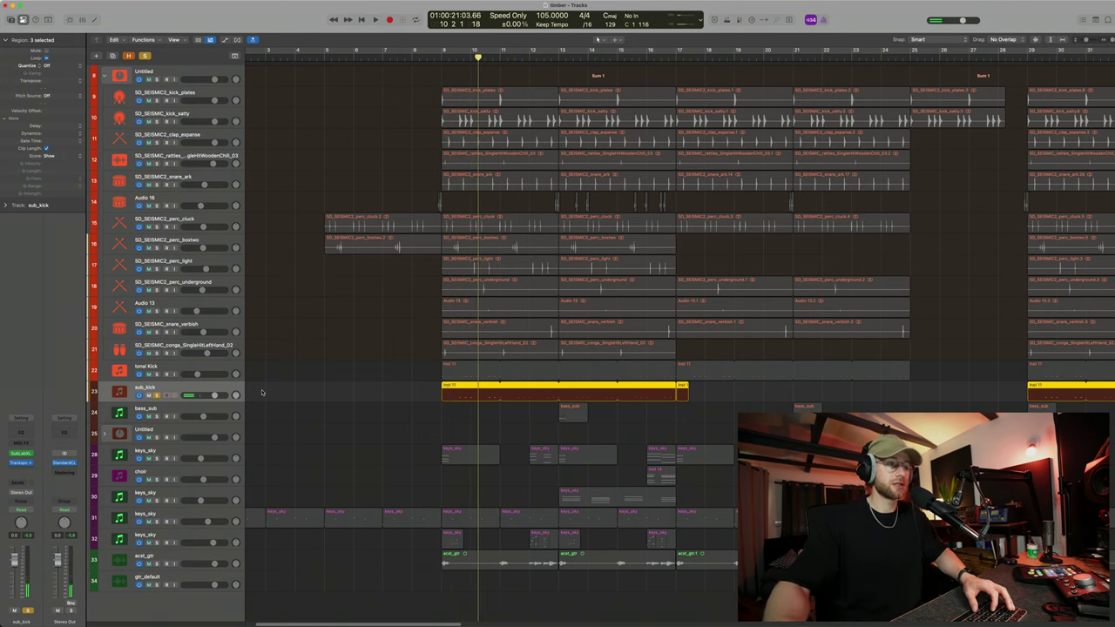
{"action": "key", "text": "ctrl+s"}
- Solo the bass_sub track, play its region from bar 13, and turn the solo off
{"action": "left_click", "coordinate": [193, 409]}
{"action": "key", "text": "ctrl+s"}
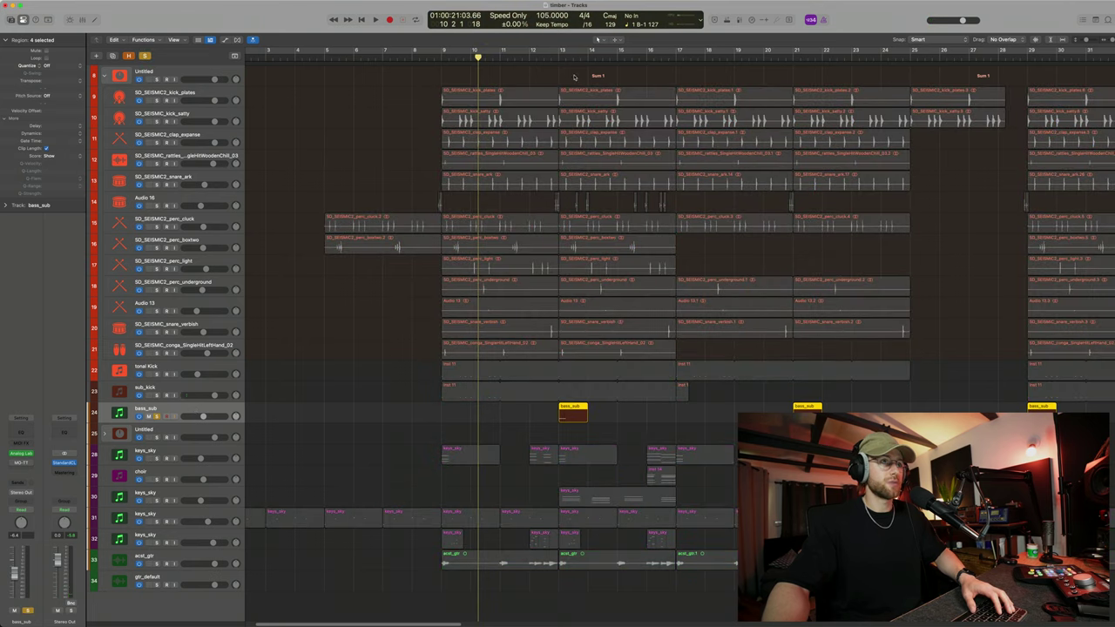
{"action": "left_click", "coordinate": [558, 56]}
{"action": "key", "text": "space"}
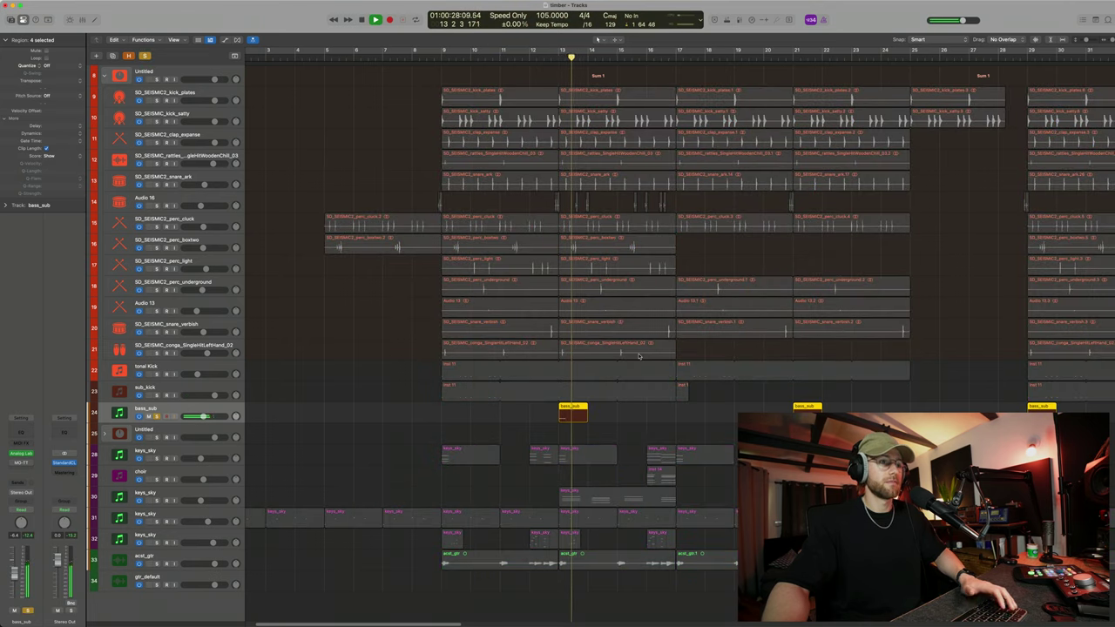
{"action": "key", "text": "space"}
{"action": "key", "text": "ctrl+s"}
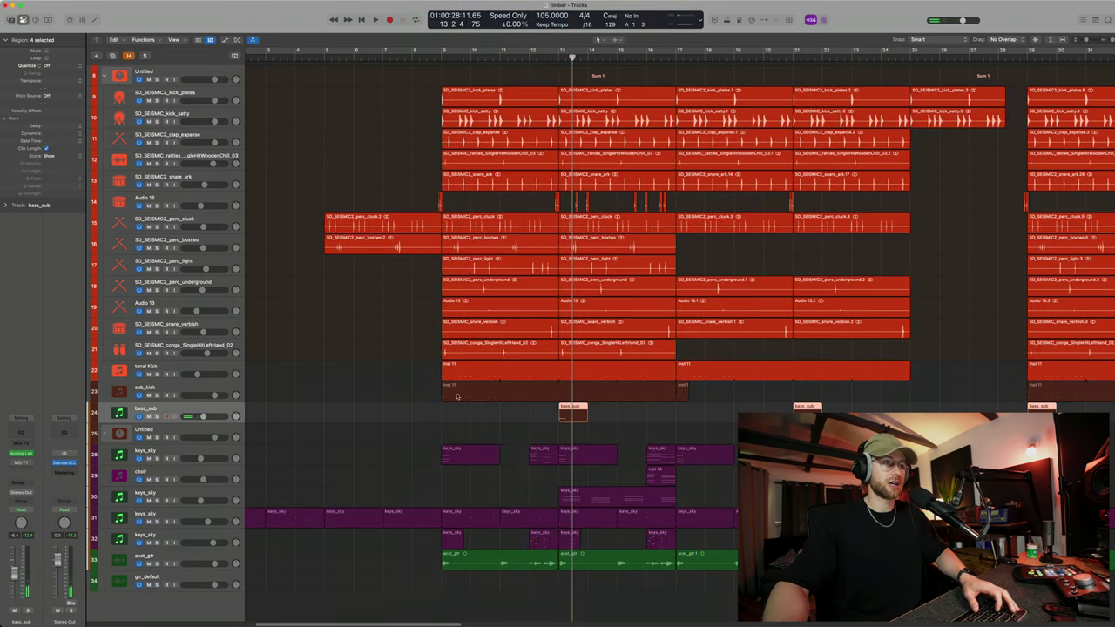
- Play the full mix briefly at bar 13 and select the bass_sub region there
{"action": "key", "text": "space"}
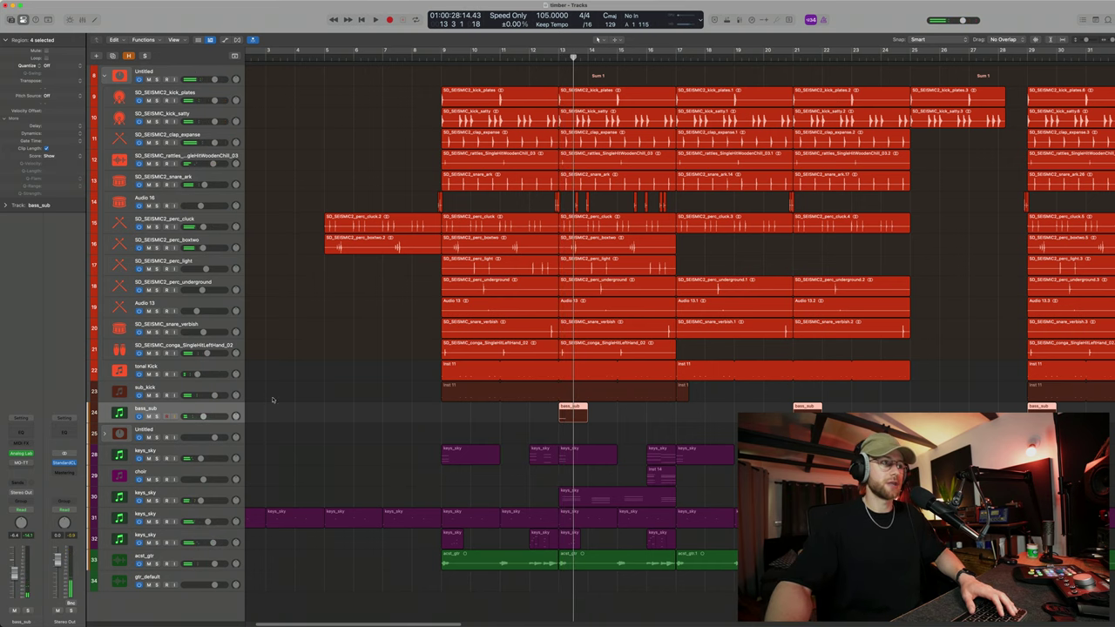
{"action": "left_click_drag", "start_coordinate": [373, 399], "coordinate": [606, 422]}
{"action": "scroll", "coordinate": [603, 419], "scroll_direction": "down", "scroll_amount": 1}
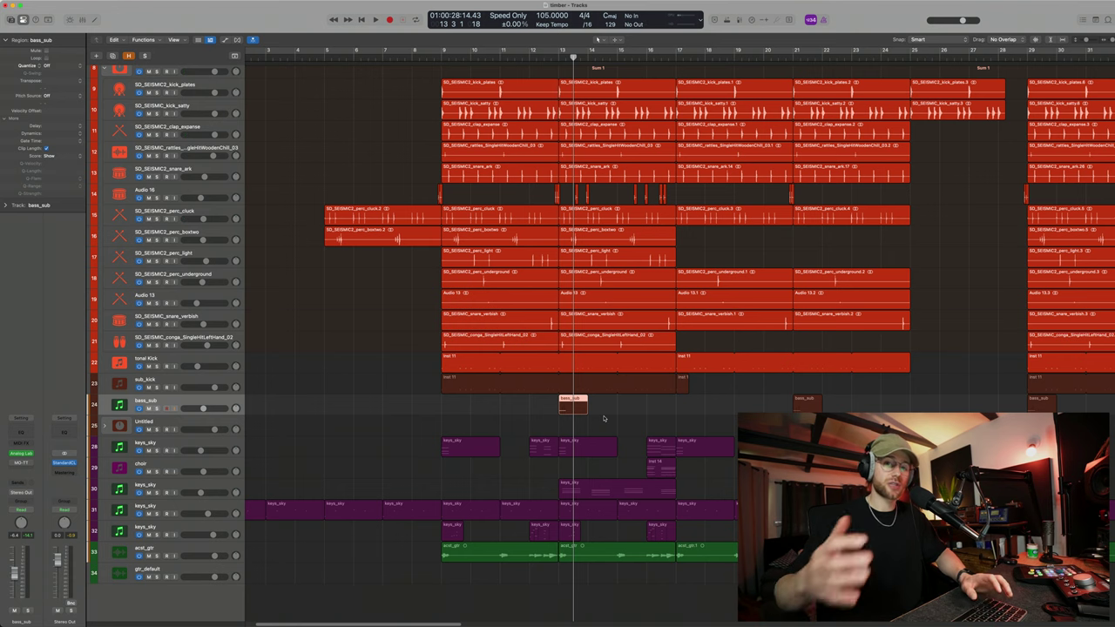
- Solo the keys_sky, choir and guitar tracks together, play them from the first selected keys_sky region, and turn the solos off
{"action": "left_click", "coordinate": [224, 445]}
{"action": "scroll", "coordinate": [378, 467], "scroll_direction": "up", "scroll_amount": 3}
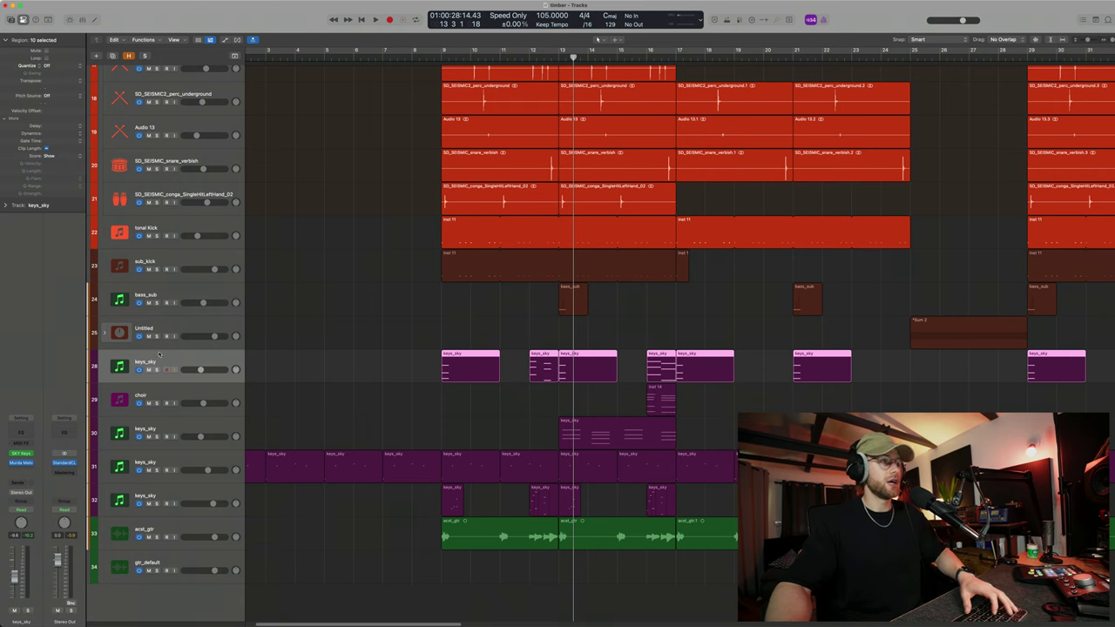
{"action": "left_click_drag", "start_coordinate": [157, 370], "coordinate": [157, 571]}
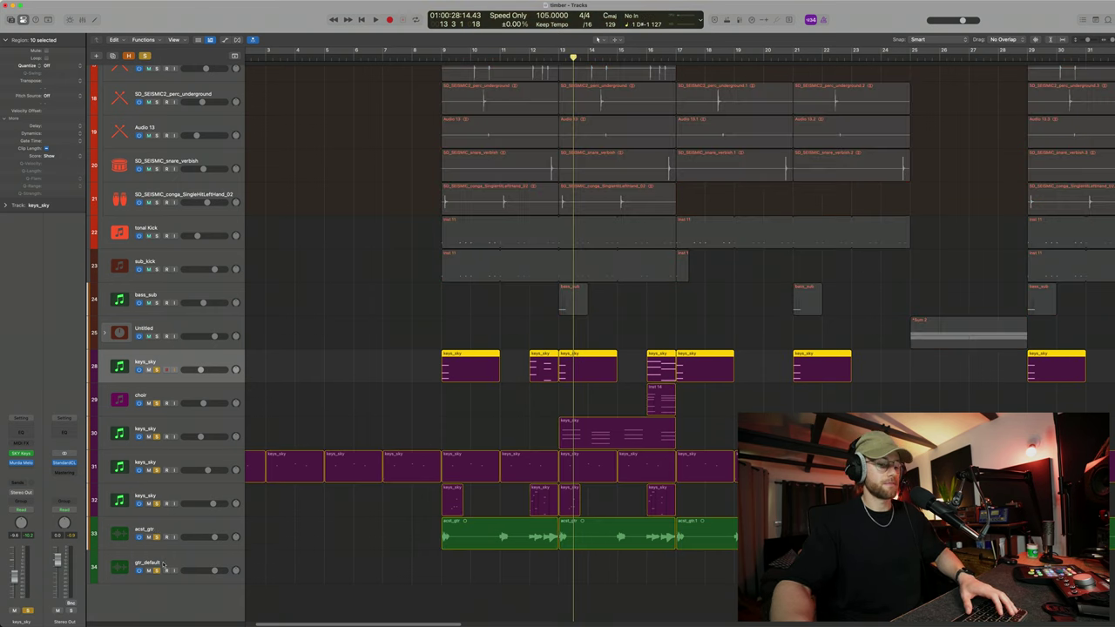
{"action": "key", "text": "shift+space"}
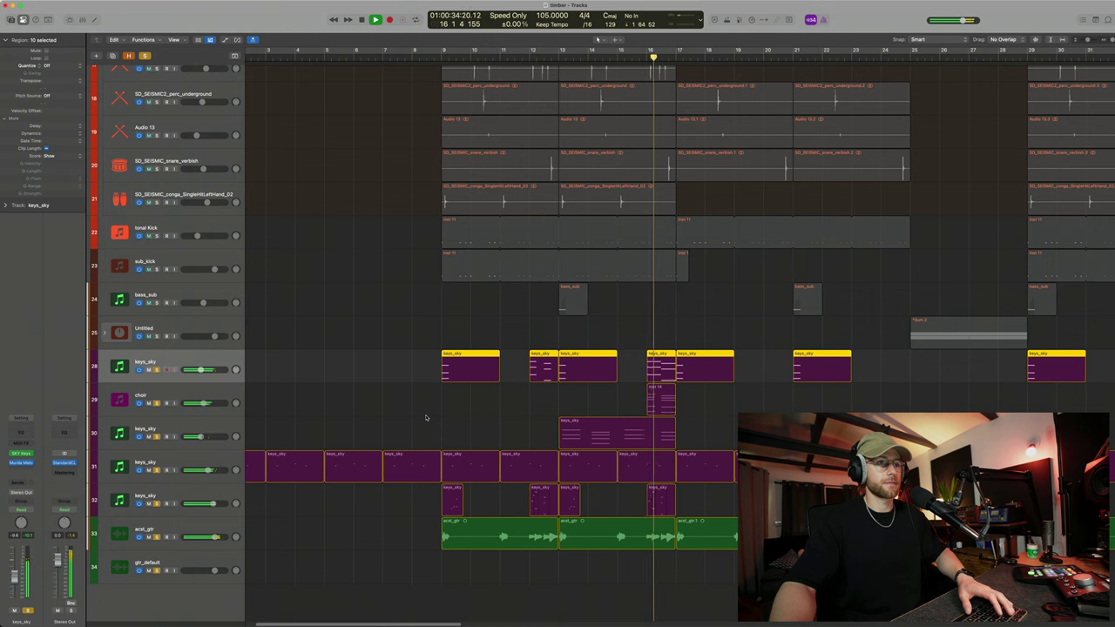
{"action": "key", "text": "space"}
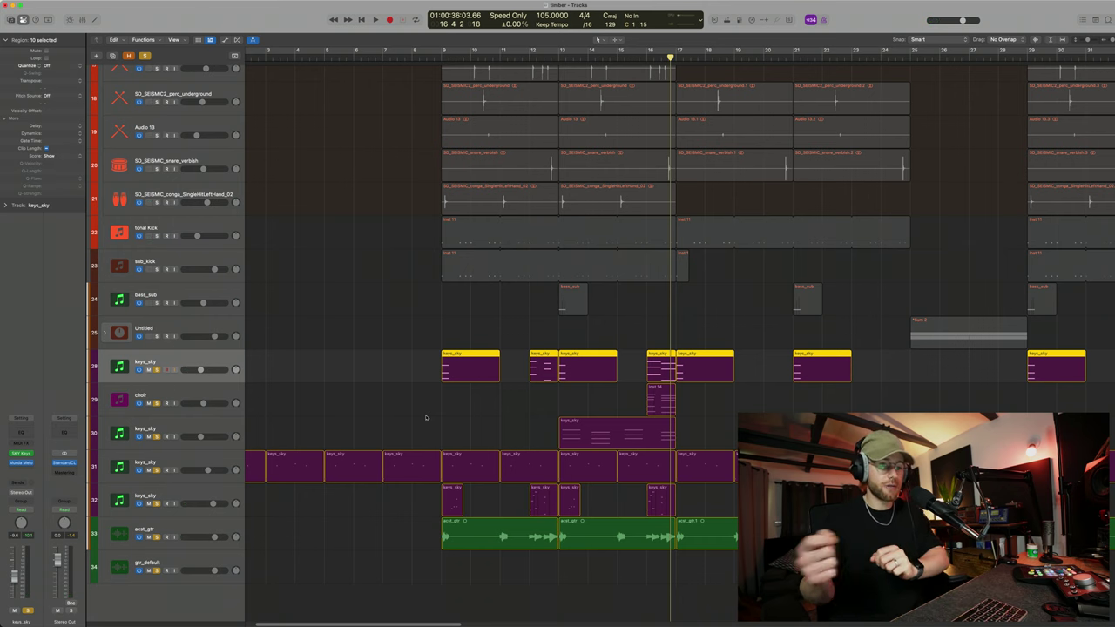
{"action": "left_click", "coordinate": [158, 371]}
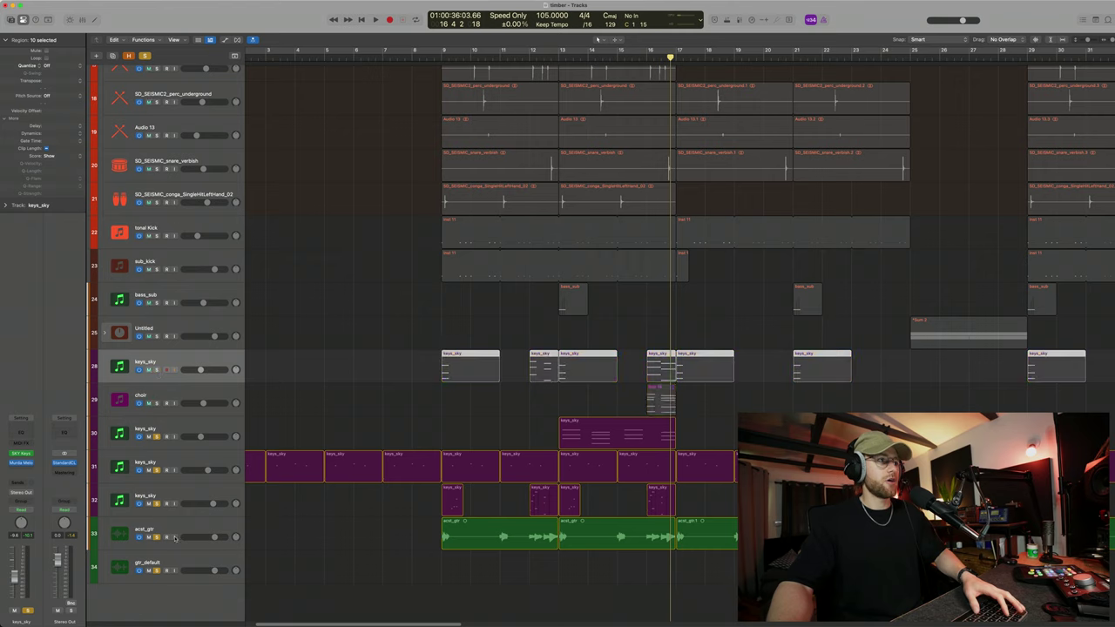
- Survey the whole arrangement, from the drum stack down to the guitar tracks, across its full length
{"action": "scroll", "coordinate": [548, 321], "scroll_direction": "up", "scroll_amount": 5}
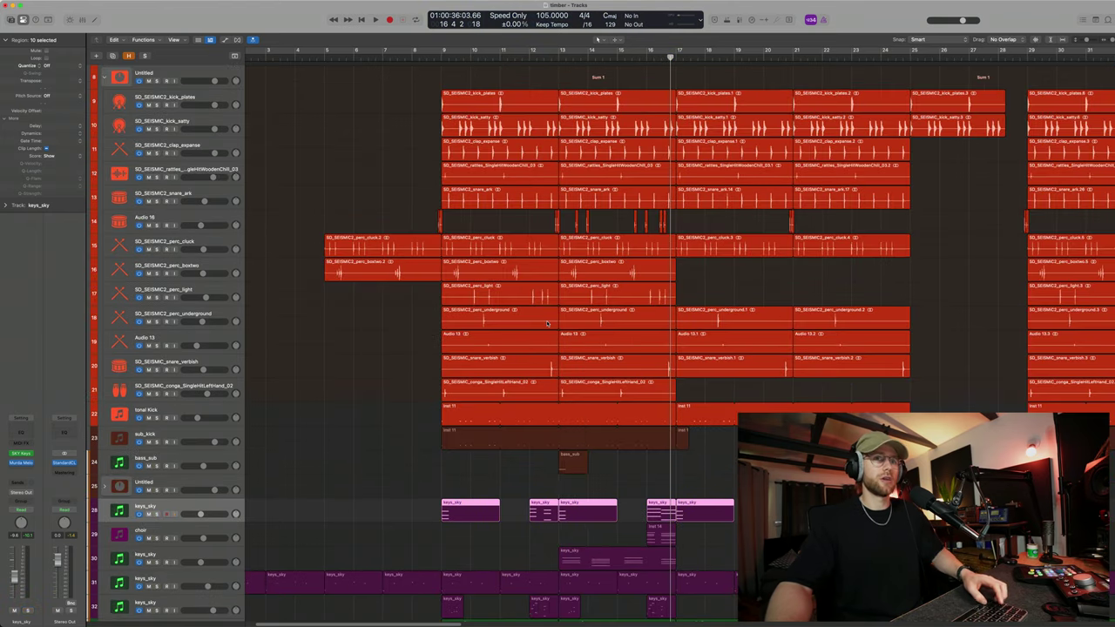
{"action": "key", "text": "super+Up"}
{"action": "key", "text": "super+Up"}
{"action": "key", "text": "super+Left"}
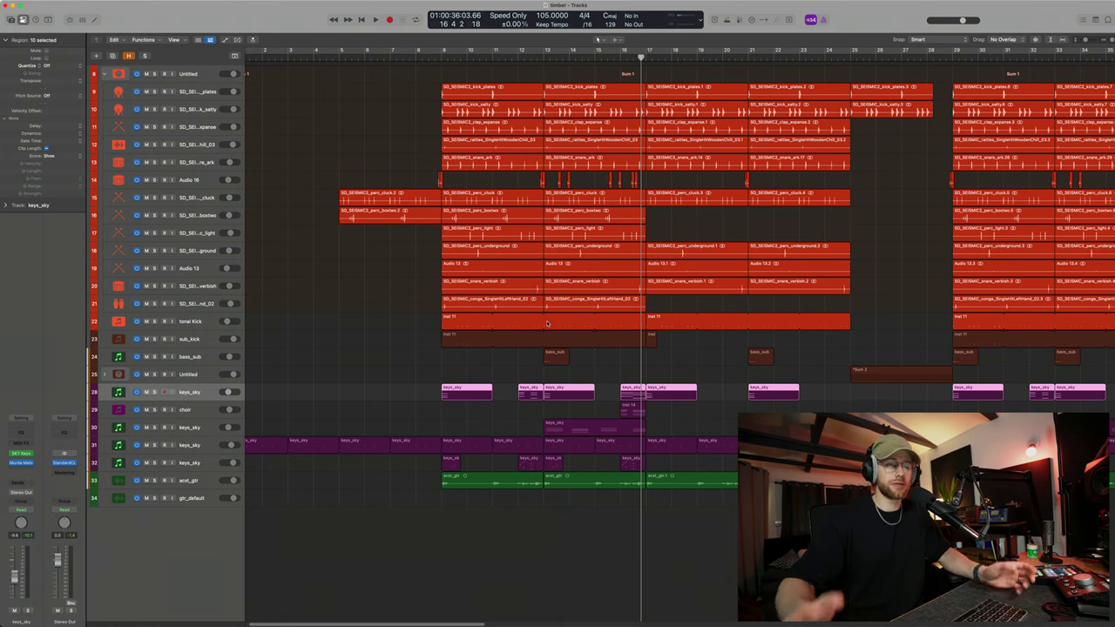
{"action": "scroll", "coordinate": [633, 284], "scroll_direction": "up", "scroll_amount": 2}
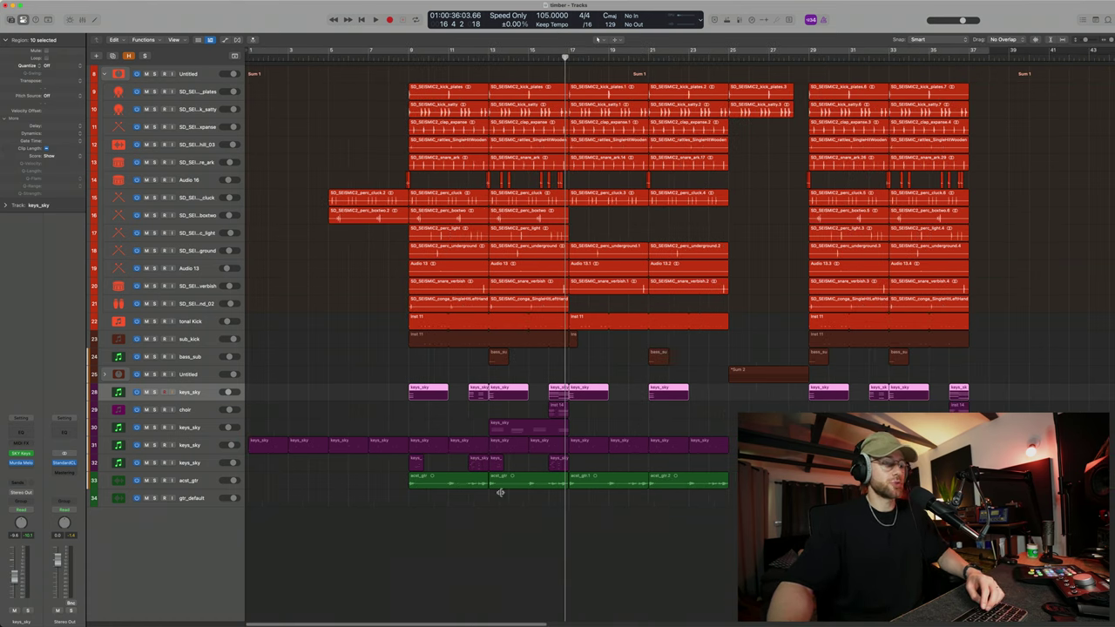
{"action": "scroll", "coordinate": [516, 497], "scroll_direction": "down", "scroll_amount": 1}
{"action": "scroll", "coordinate": [516, 499], "scroll_direction": "down", "scroll_amount": 1}
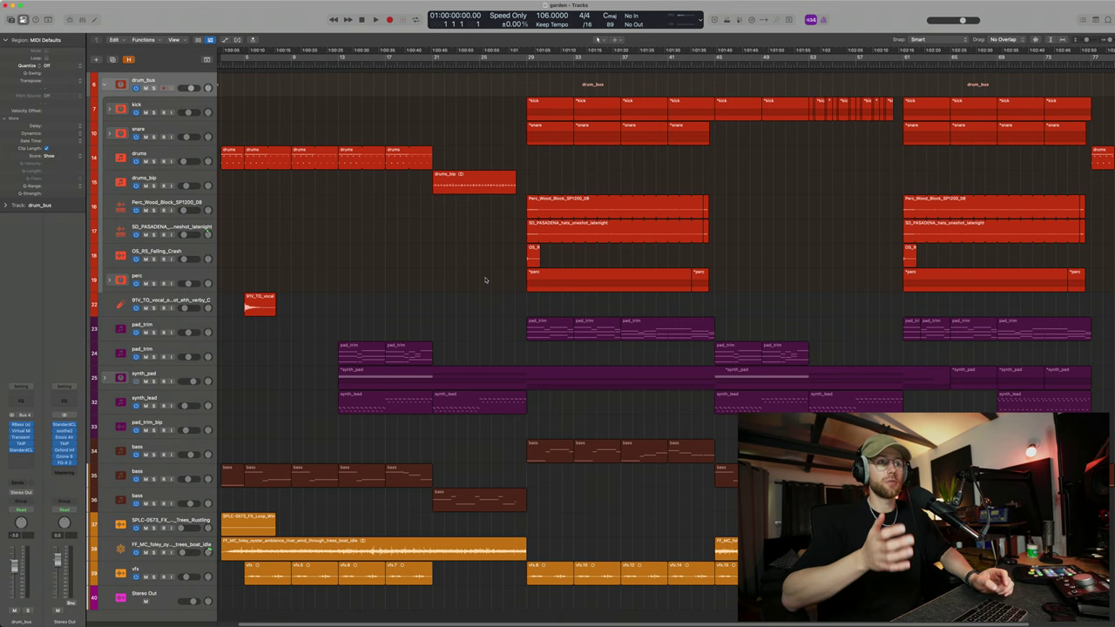
- Move the three bass tracks in the garden project up between the vocal track and the first pad_trim track
{"action": "left_click", "coordinate": [199, 448]}
{"action": "left_click_drag", "start_coordinate": [192, 421], "coordinate": [1087, 385]}
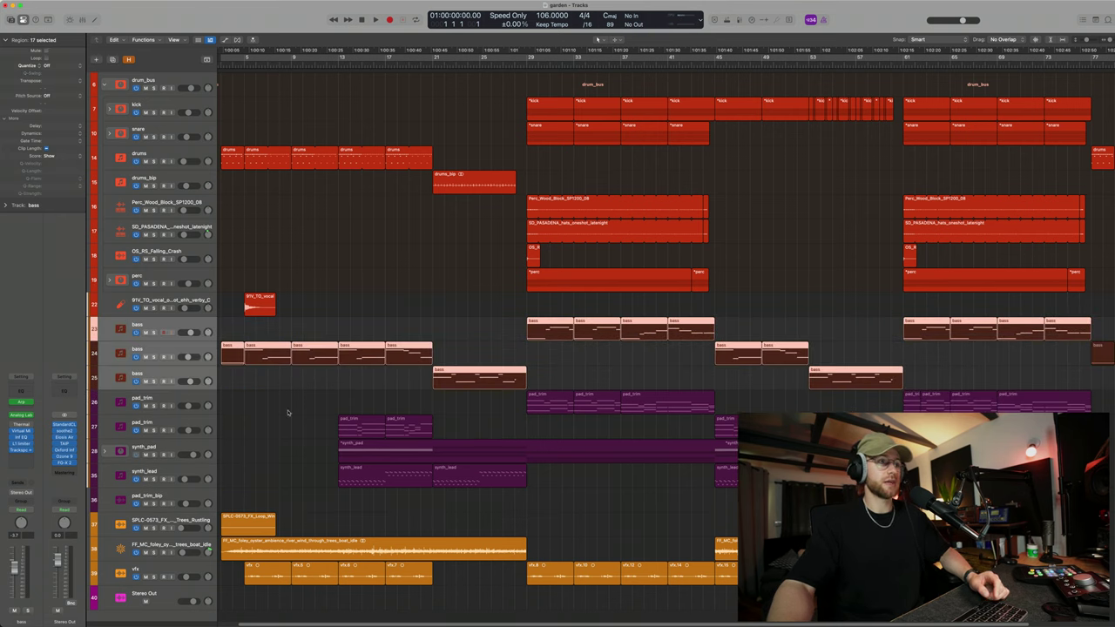
- Highlight the pad and synth regions, and select the three effects tracks from SPLC-0573_FX through vfx
{"action": "left_click_drag", "start_coordinate": [263, 406], "coordinate": [1099, 502]}
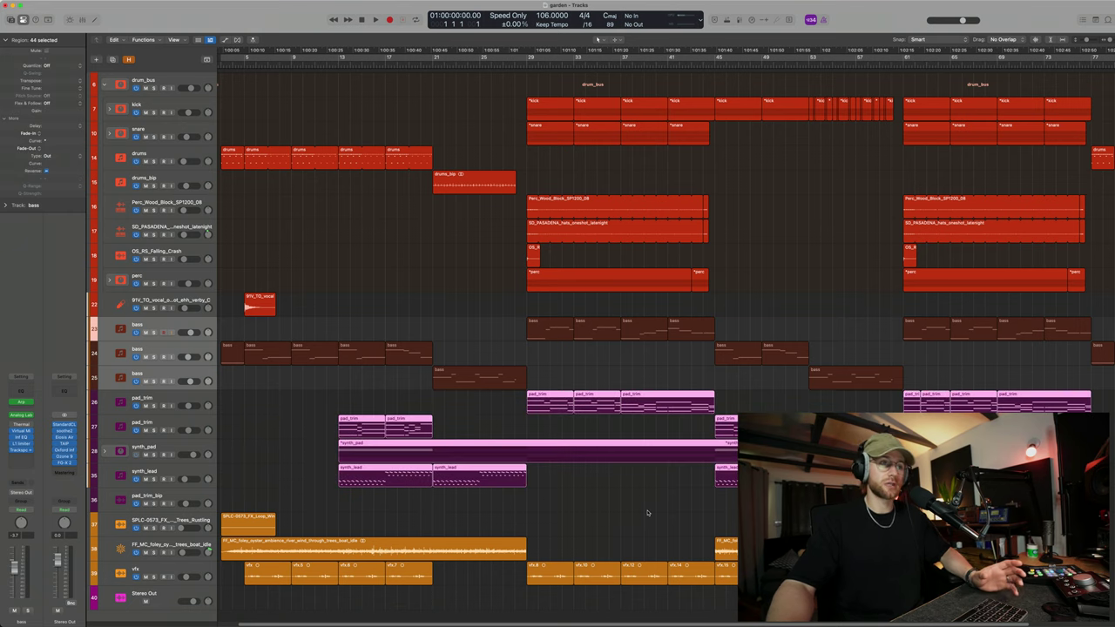
{"action": "scroll", "coordinate": [647, 513], "scroll_direction": "down", "scroll_amount": 1}
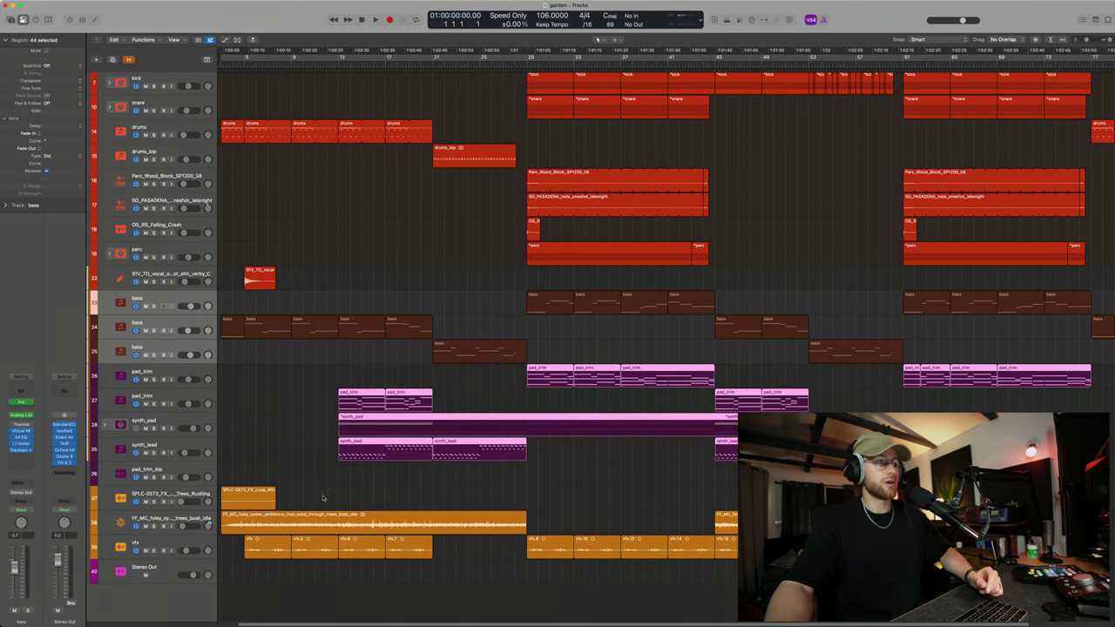
{"action": "left_click", "coordinate": [197, 517]}
{"action": "left_click", "coordinate": [196, 494]}
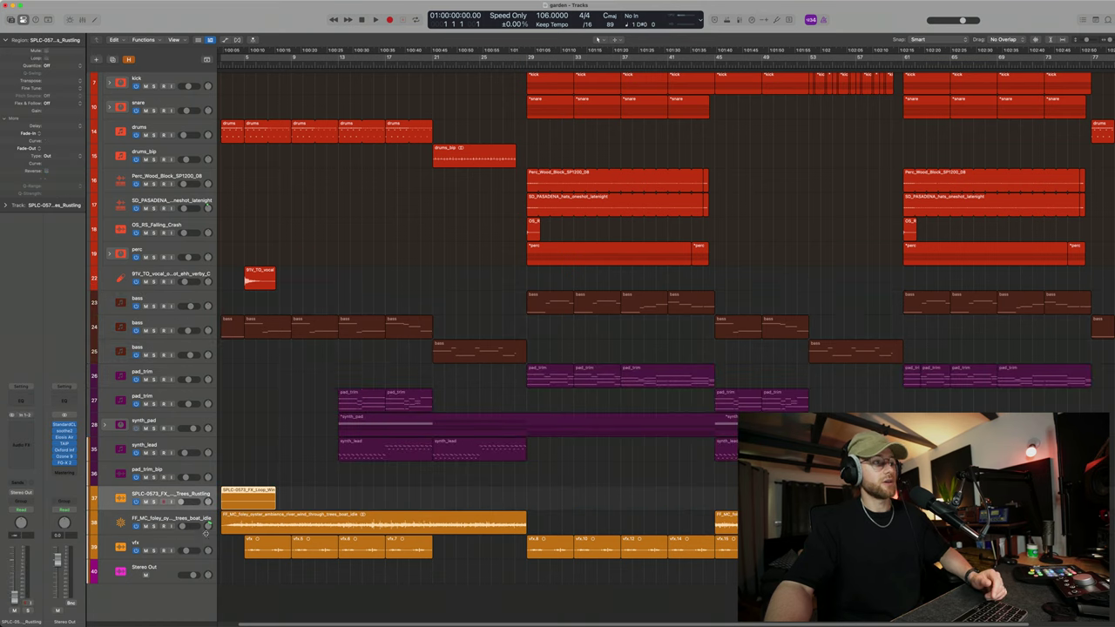
{"action": "left_click", "coordinate": [203, 545], "text": "shift"}
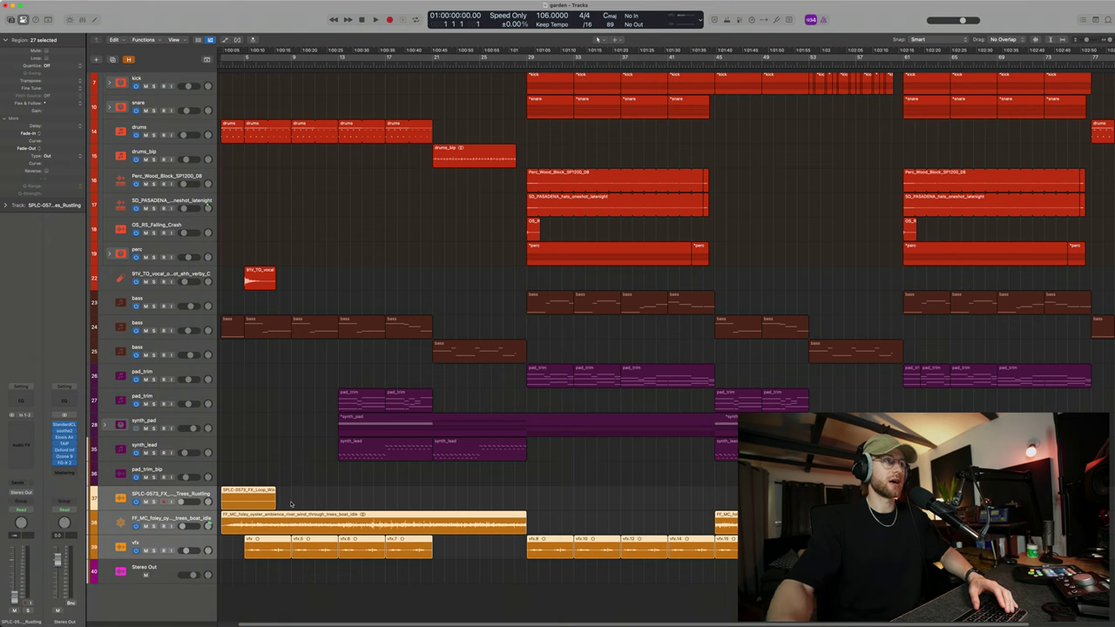
- Clear the region selection and play the garden arrangement with all tracks audible from the intro section
{"action": "left_click", "coordinate": [374, 155]}
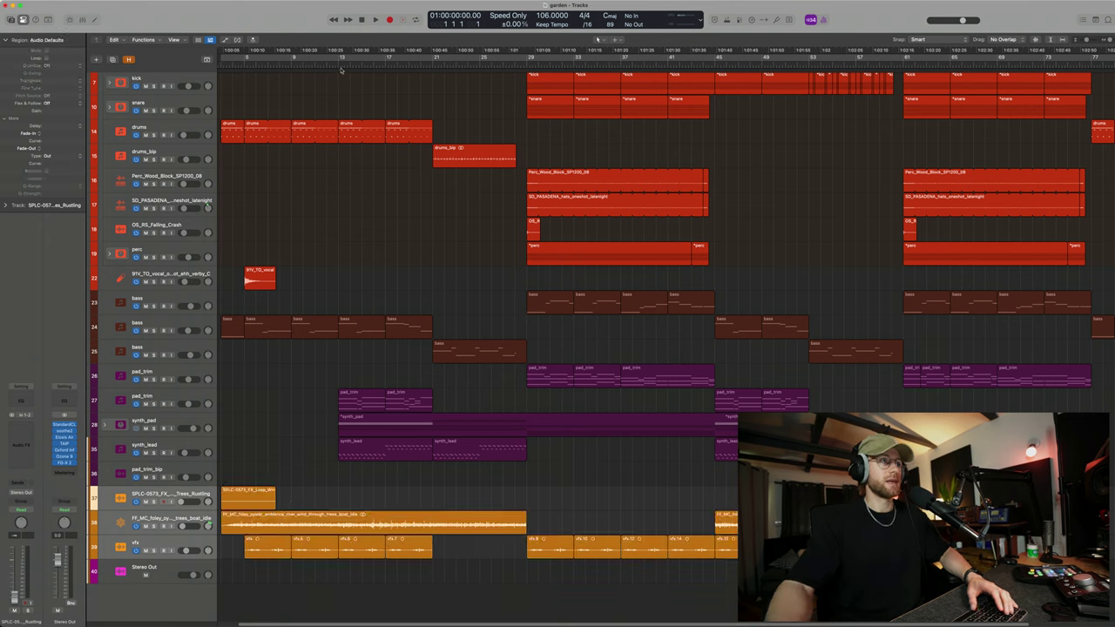
{"action": "left_click_drag", "start_coordinate": [341, 64], "coordinate": [314, 65]}
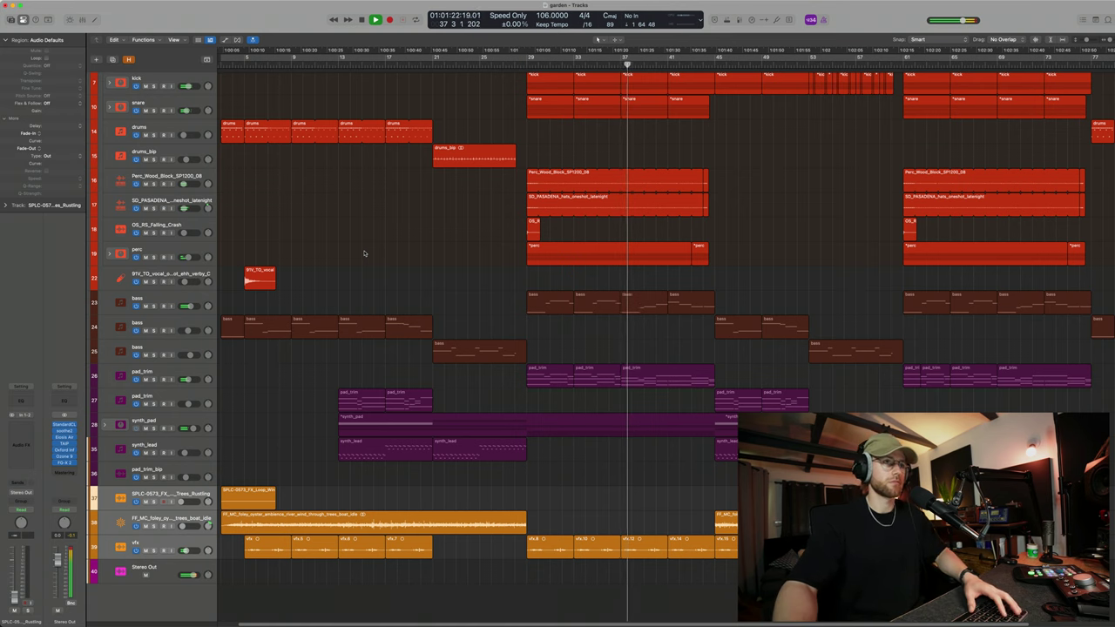
{"action": "scroll", "coordinate": [364, 251], "scroll_direction": "down", "scroll_amount": 4}
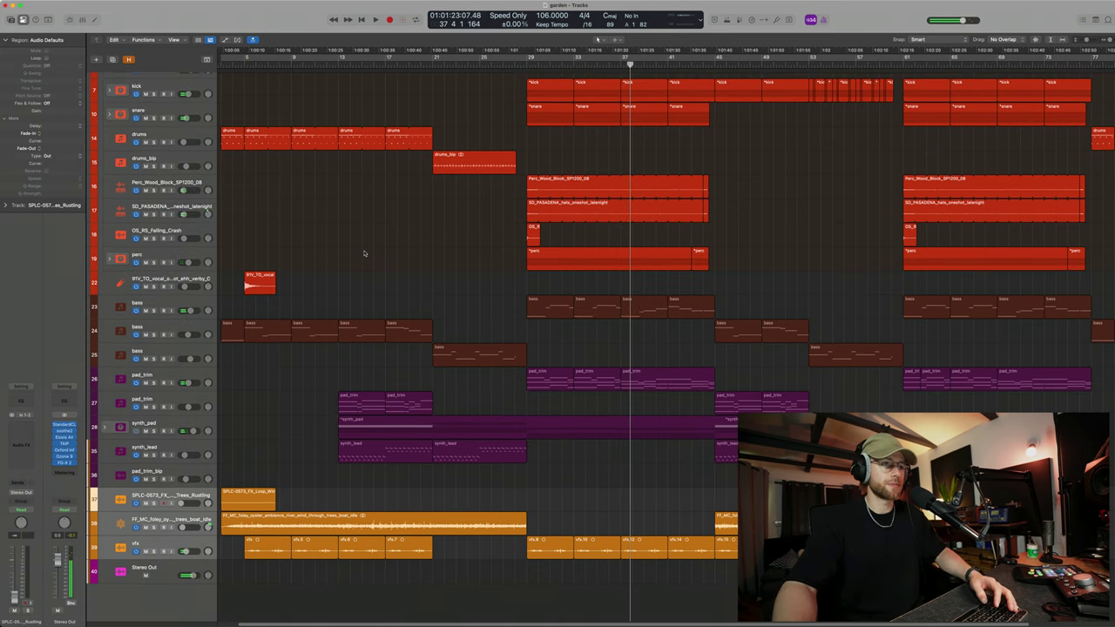
{"action": "scroll", "coordinate": [364, 254], "scroll_direction": "up", "scroll_amount": 1}
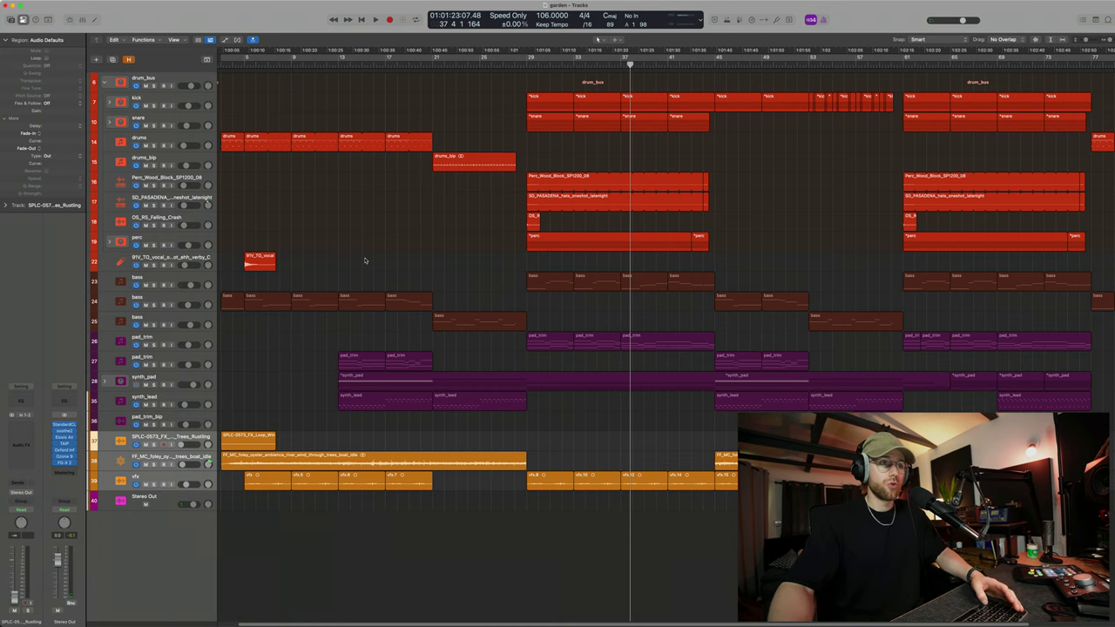
- Solo the drum_bus stack and play it from bar 29
{"action": "key", "text": "super+Down"}
{"action": "key", "text": "super+Down"}
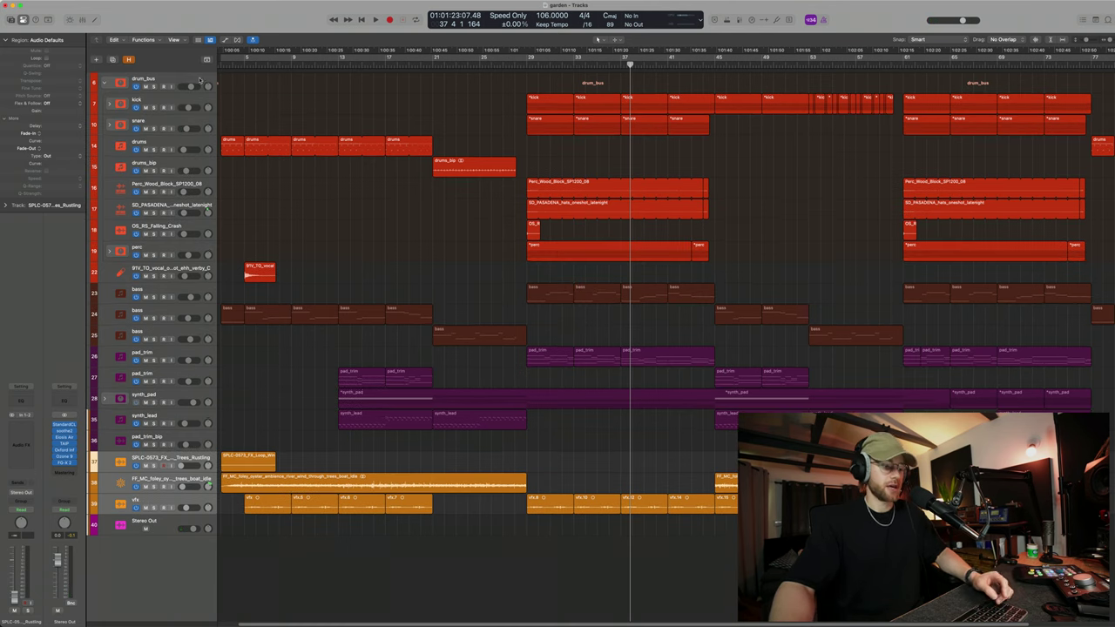
{"action": "left_click", "coordinate": [199, 80]}
{"action": "key", "text": "s"}
{"action": "left_click", "coordinate": [524, 67]}
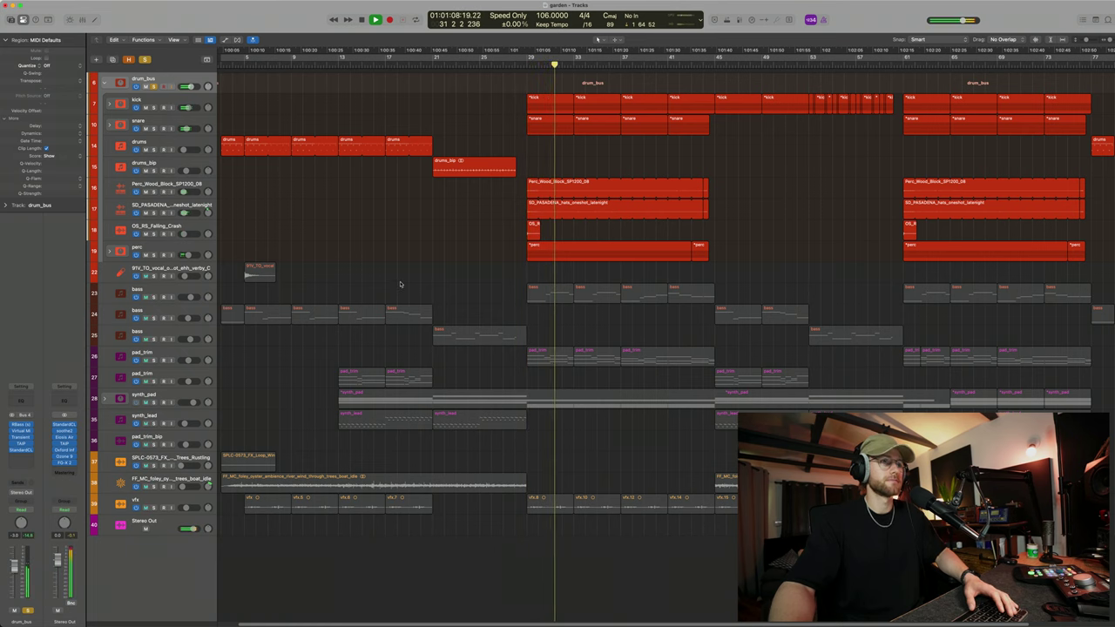
- Solo the three bass tracks, turn off the drum_bus solo, and play the bass part
{"action": "left_click", "coordinate": [192, 297]}
{"action": "left_click_drag", "start_coordinate": [155, 297], "coordinate": [153, 334]}
{"action": "left_click", "coordinate": [154, 86]}
{"action": "key", "text": "space"}
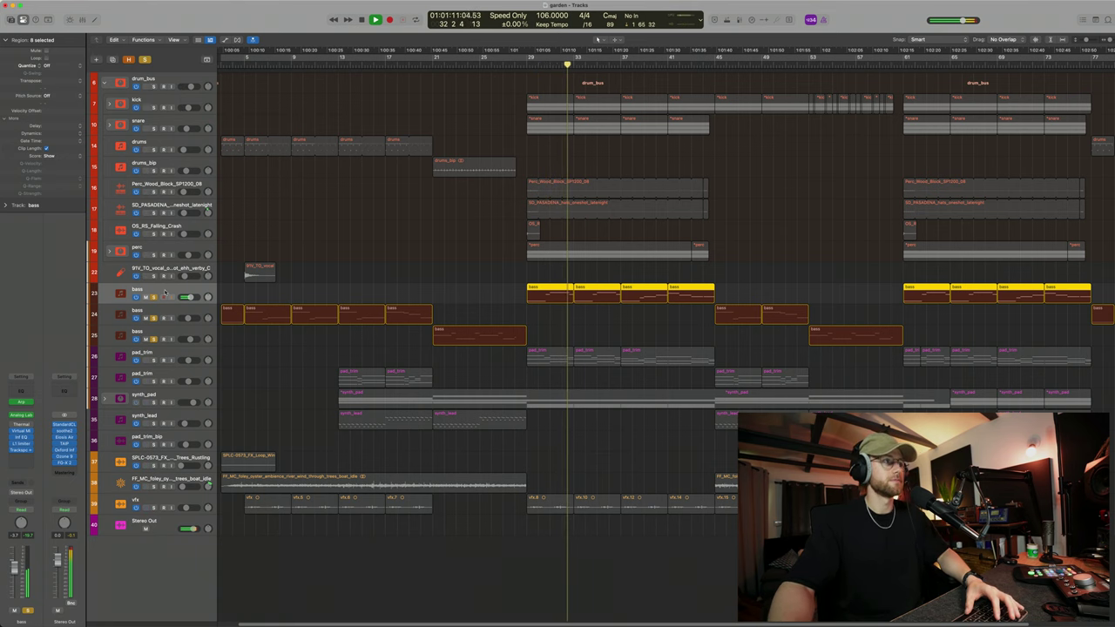
- Switch the solo from the bass tracks to the pad and synth tracks, and play them with the synth_pad stack expanded
{"action": "left_click_drag", "start_coordinate": [154, 296], "coordinate": [162, 427]}
{"action": "key", "text": "shift+space"}
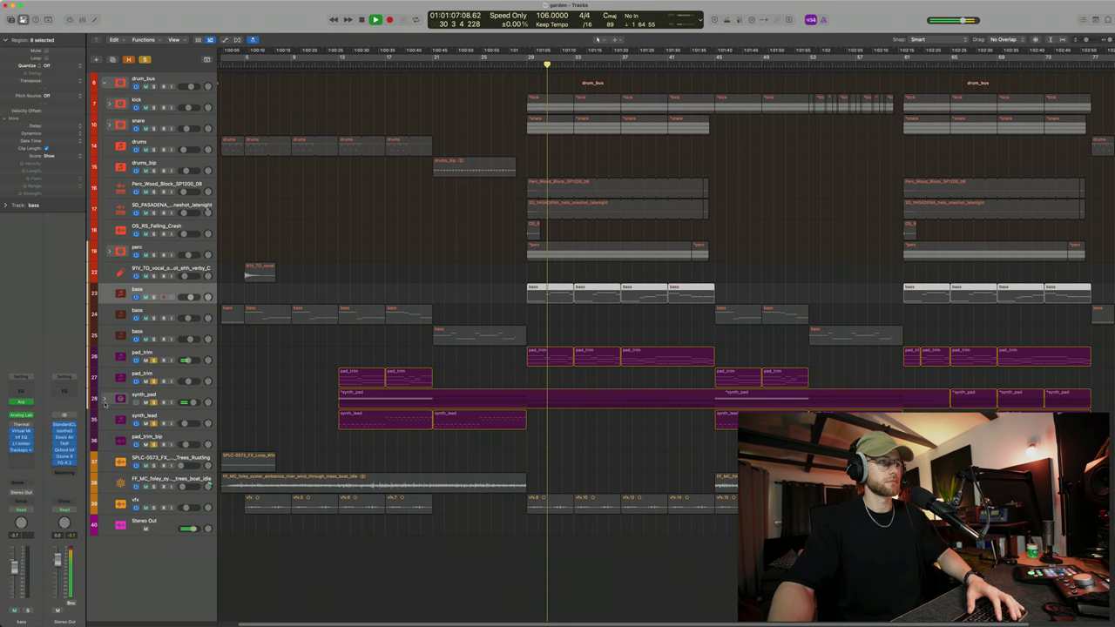
{"action": "left_click", "coordinate": [105, 398]}
{"action": "scroll", "coordinate": [394, 396], "scroll_direction": "down", "scroll_amount": 2}
{"action": "scroll", "coordinate": [393, 396], "scroll_direction": "down", "scroll_amount": 1}
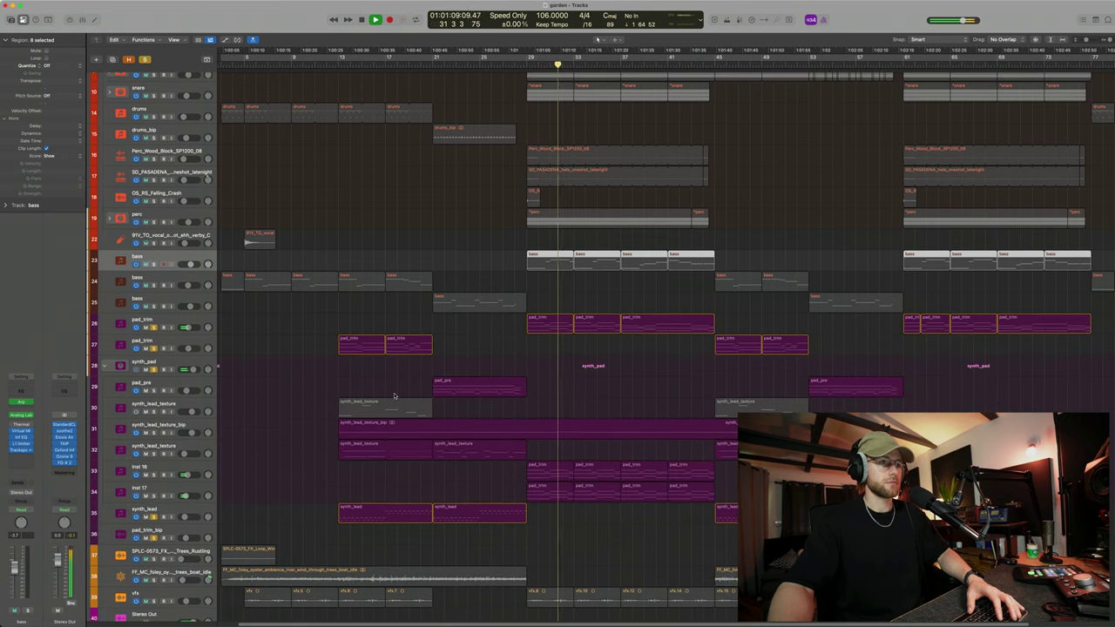
{"action": "scroll", "coordinate": [393, 396], "scroll_direction": "down", "scroll_amount": 1}
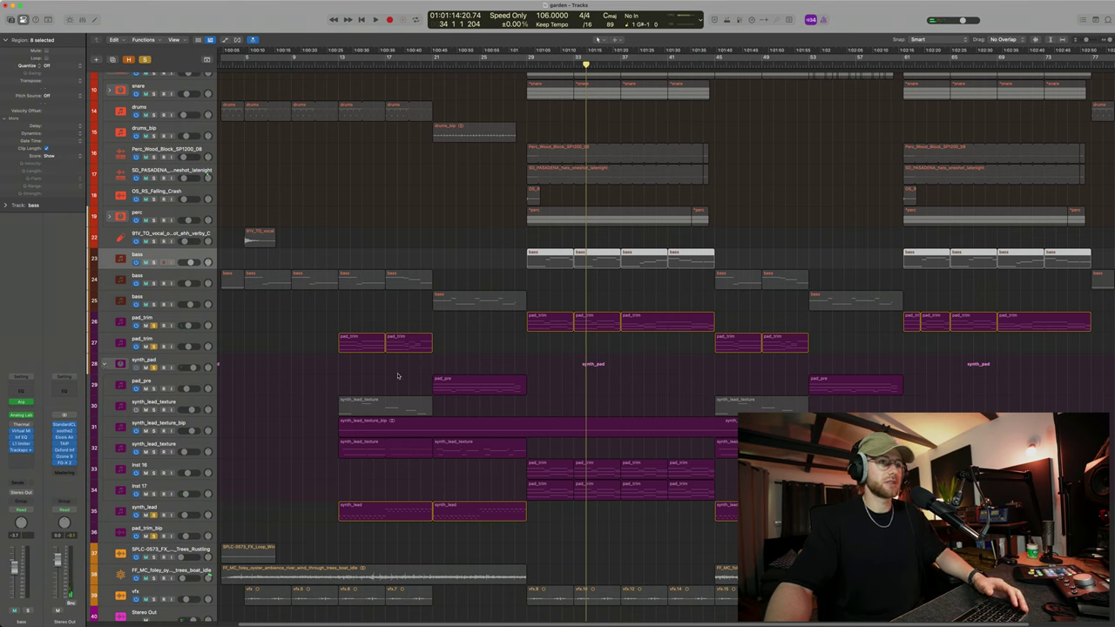
- Highlight the first two pad_trim regions on track 26 and Inst 16, and collapse the synth_pad stack with all solos cleared
{"action": "left_click_drag", "start_coordinate": [529, 357], "coordinate": [583, 332]}
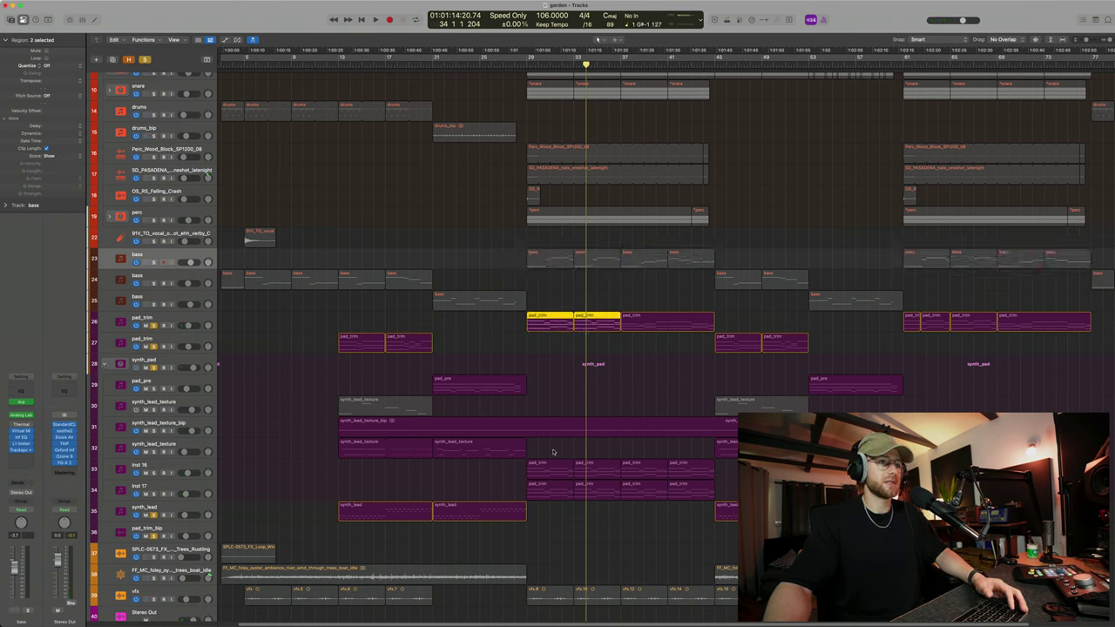
{"action": "left_click_drag", "start_coordinate": [552, 452], "coordinate": [589, 475]}
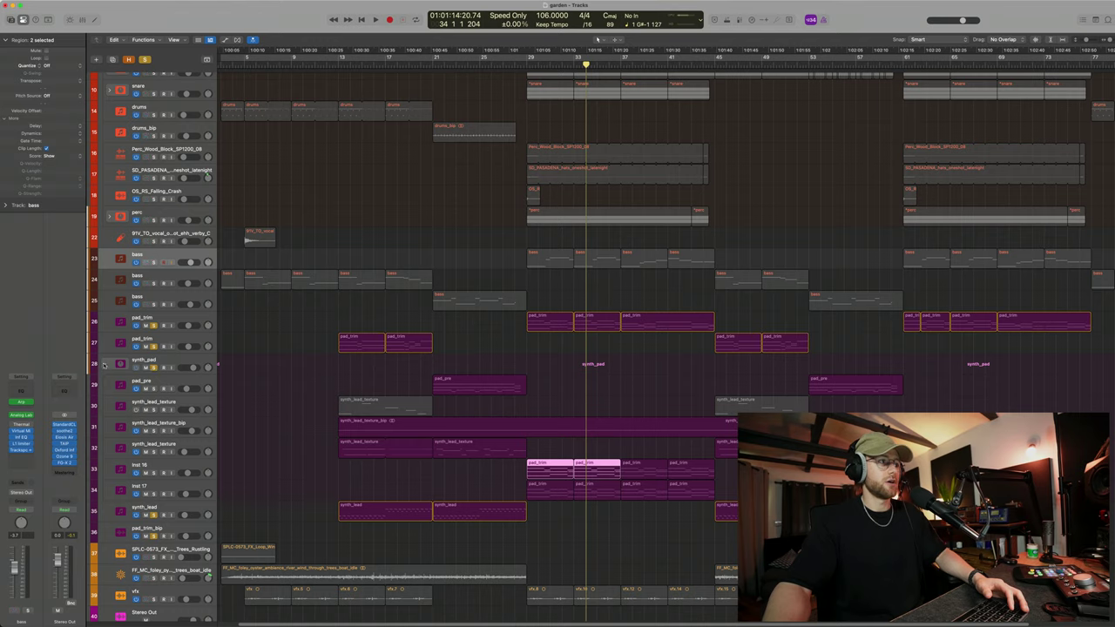
{"action": "left_click", "coordinate": [104, 366]}
{"action": "left_click_drag", "start_coordinate": [154, 360], "coordinate": [154, 444]}
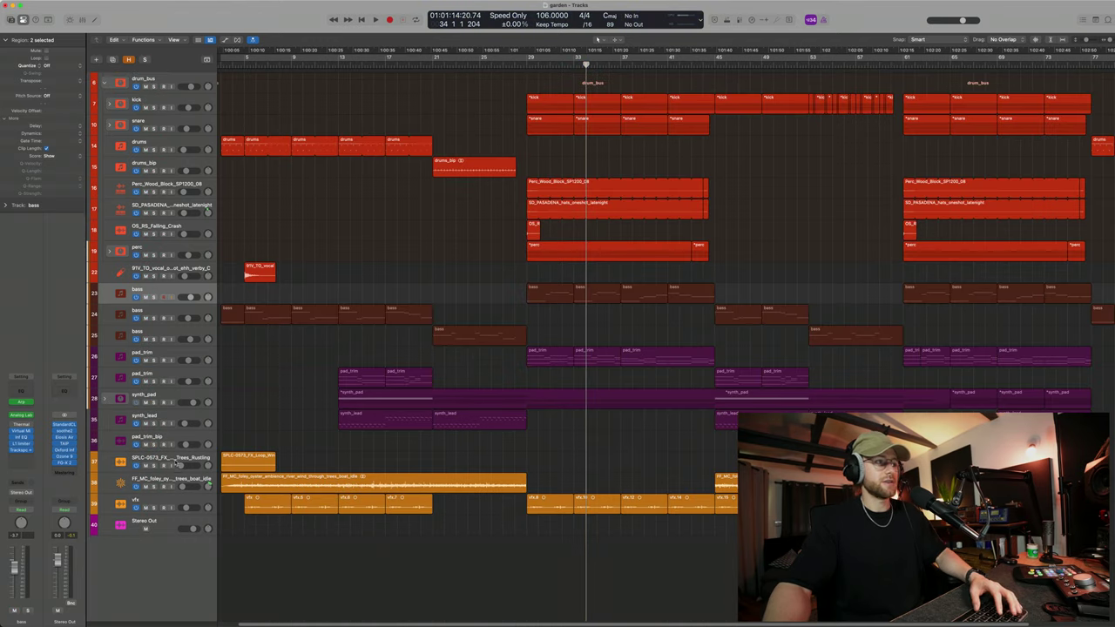
- Solo the three effects tracks from SPLC-0573_FX through vfx and return the playhead to the project start
{"action": "left_click", "coordinate": [177, 464]}
{"action": "left_click_drag", "start_coordinate": [153, 465], "coordinate": [163, 506]}
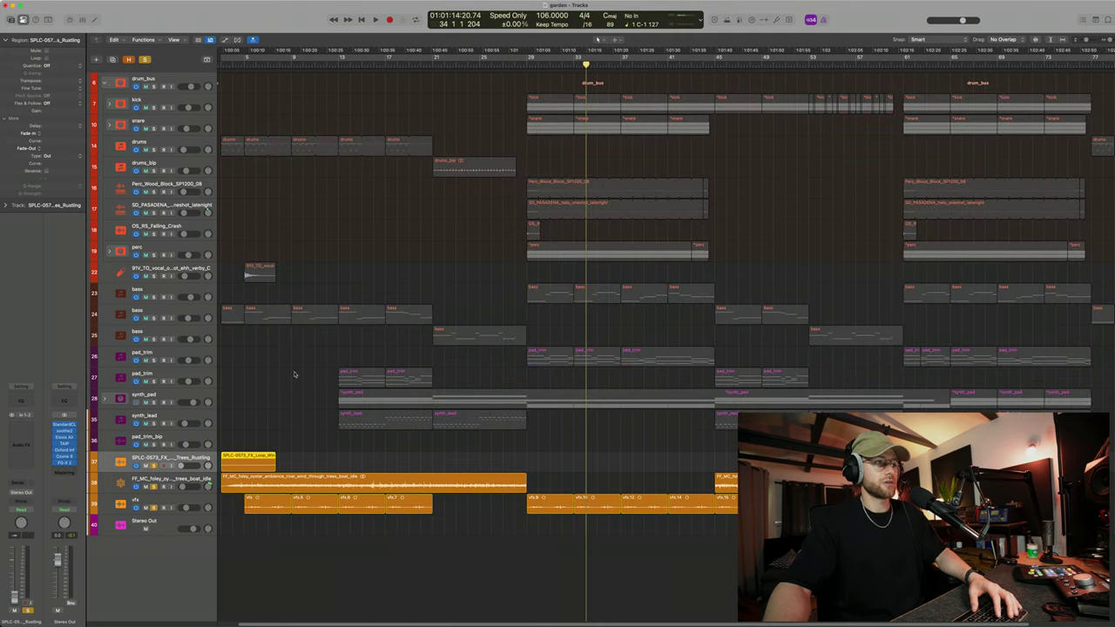
{"action": "key", "text": "space"}
{"action": "key", "text": "Return"}
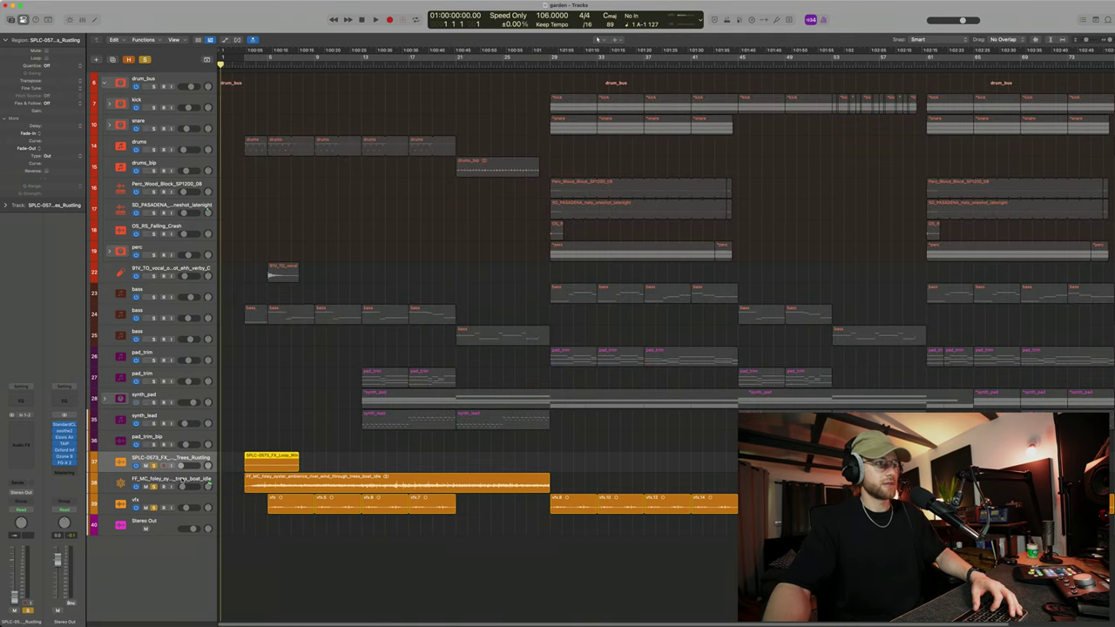
- Narrow the solo to the FF_MC_foley ambience track, play it from the project start, and turn its solo off
{"action": "left_click", "coordinate": [184, 478]}
{"action": "left_click", "coordinate": [154, 507]}
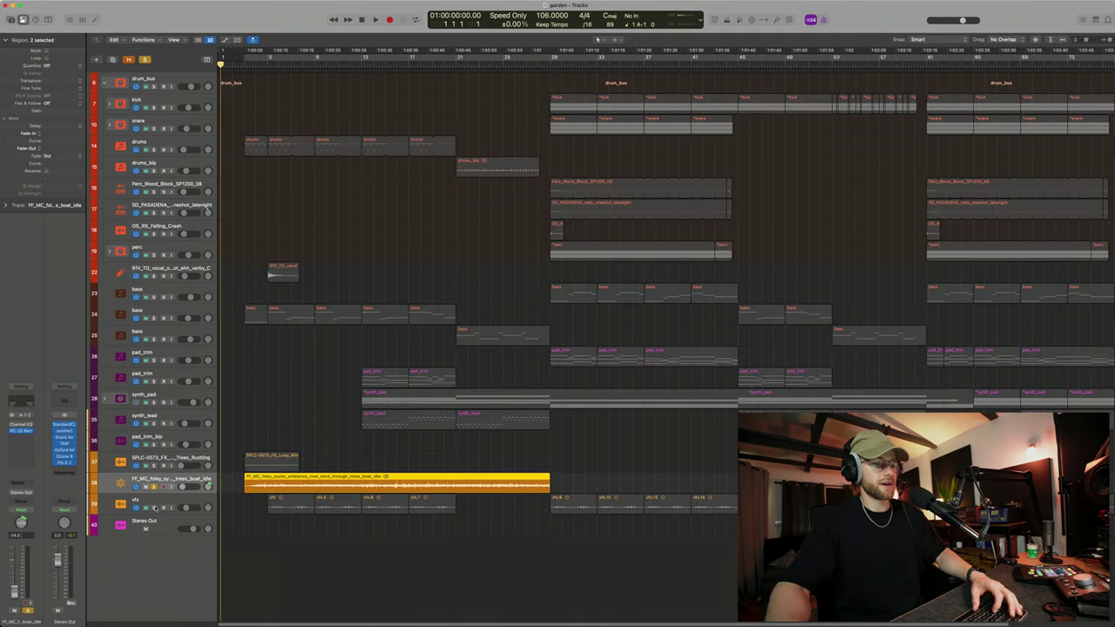
{"action": "key", "text": "space"}
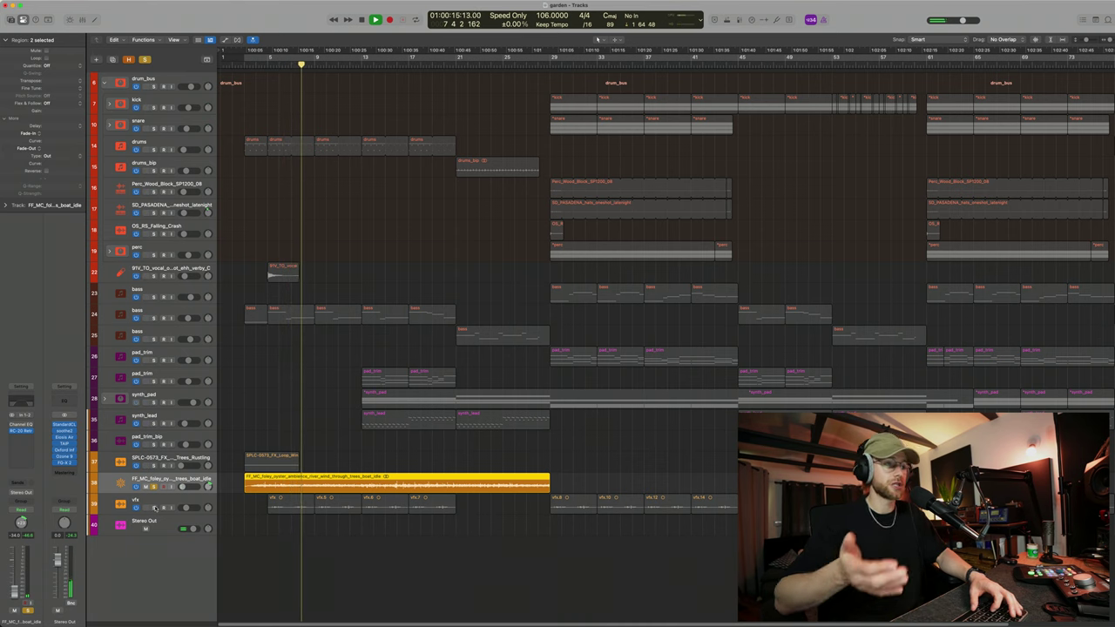
{"action": "key", "text": "space"}
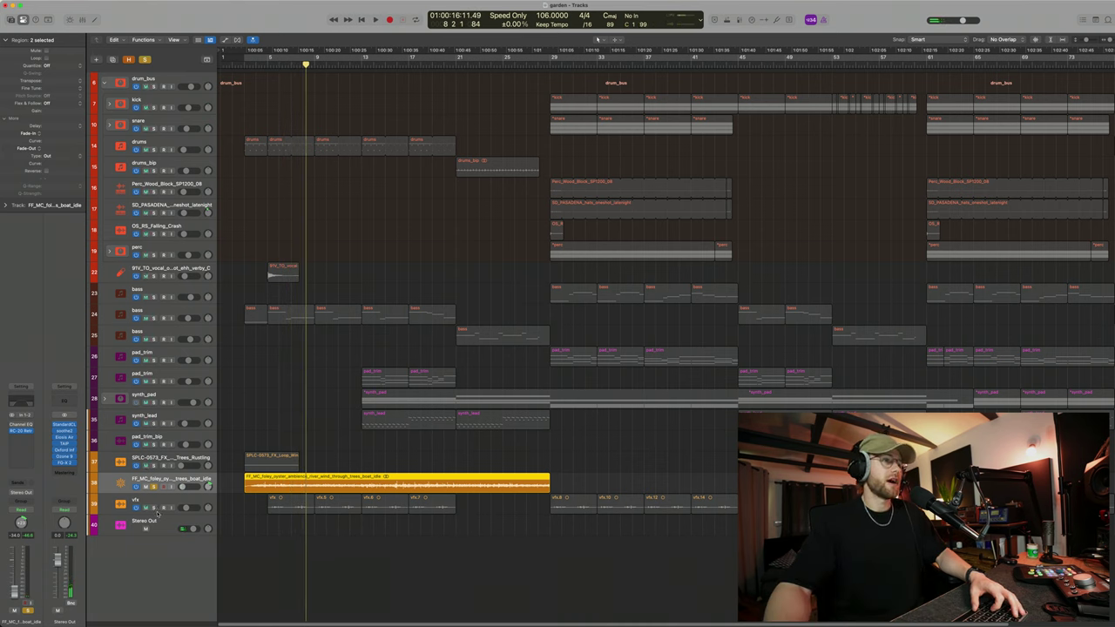
{"action": "key", "text": "s"}
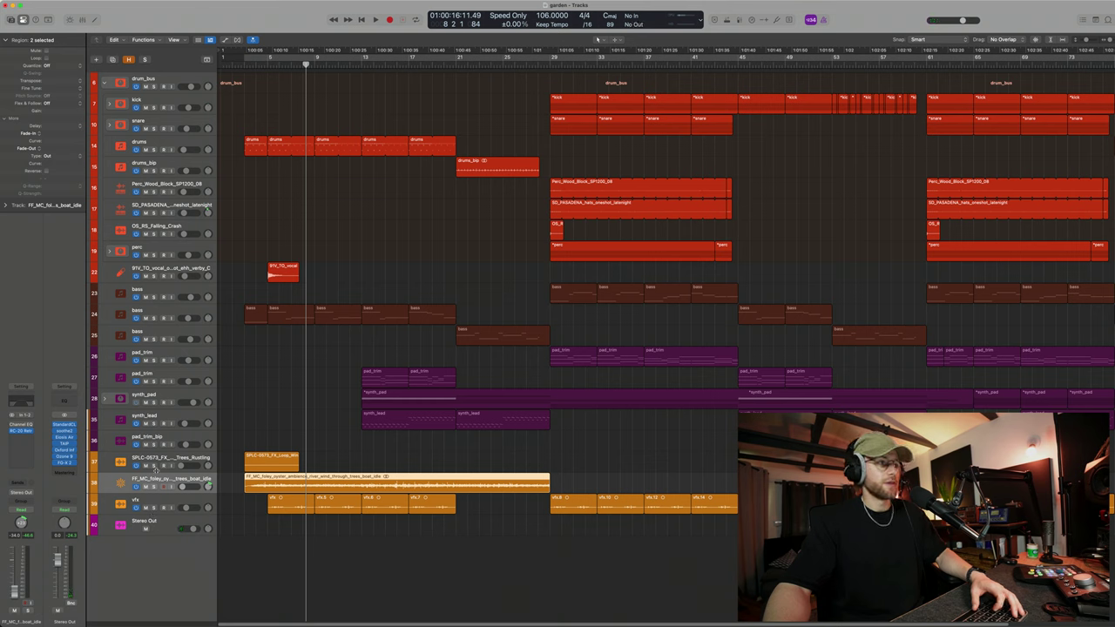
- Solo the SPLC-0573_FX track, move the playhead back to bar 4, and play it
{"action": "left_click", "coordinate": [153, 465]}
{"action": "key", "text": "comma"}
{"action": "key", "text": "comma"}
{"action": "key", "text": "comma"}
{"action": "key", "text": "comma"}
{"action": "key", "text": "comma"}
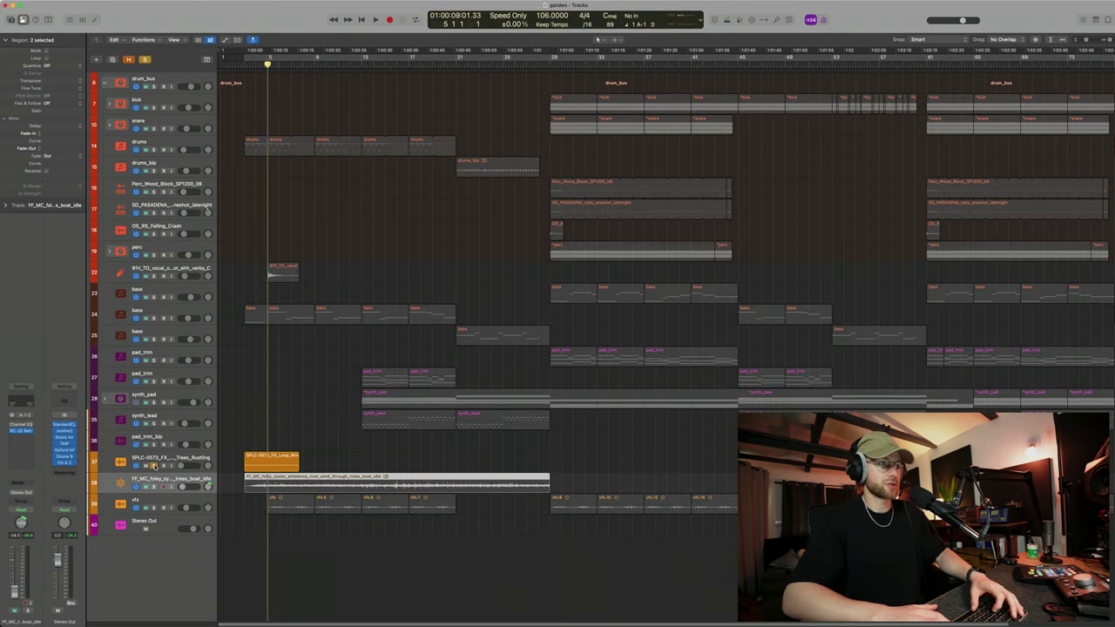
{"action": "key", "text": "period"}
{"action": "key", "text": "space"}
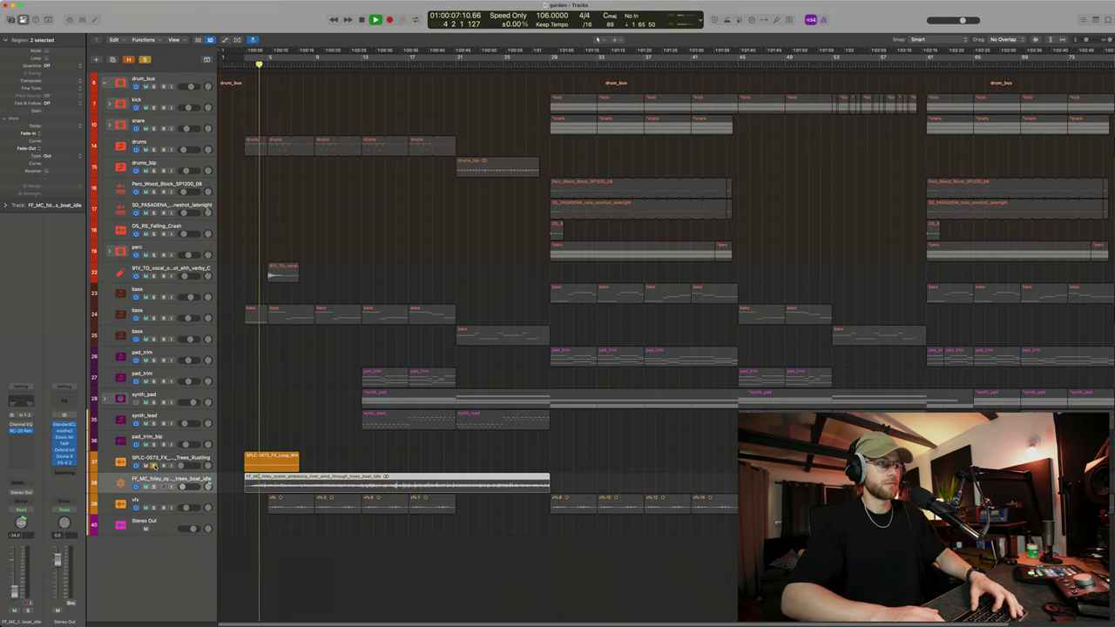
- Briefly raise the SPLC-0573_FX track's volume during playback, restore it, and stop with the solo turned off
{"action": "left_click", "coordinate": [270, 461]}
{"action": "key", "text": "super+Down"}
{"action": "key", "text": "super+Down"}
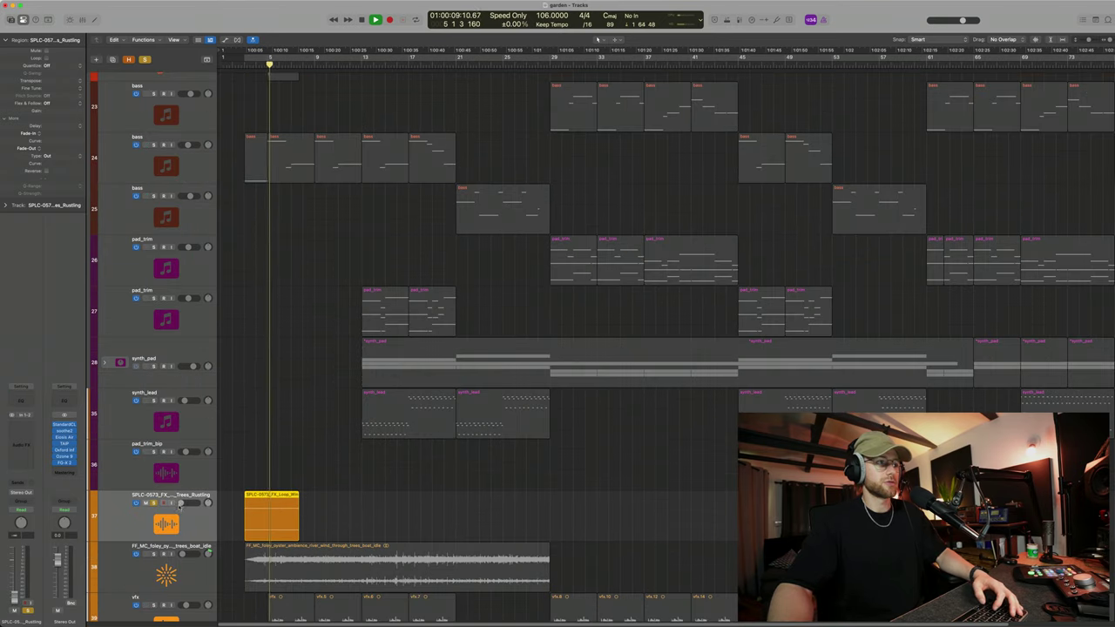
{"action": "left_click_drag", "start_coordinate": [180, 504], "coordinate": [191, 504]}
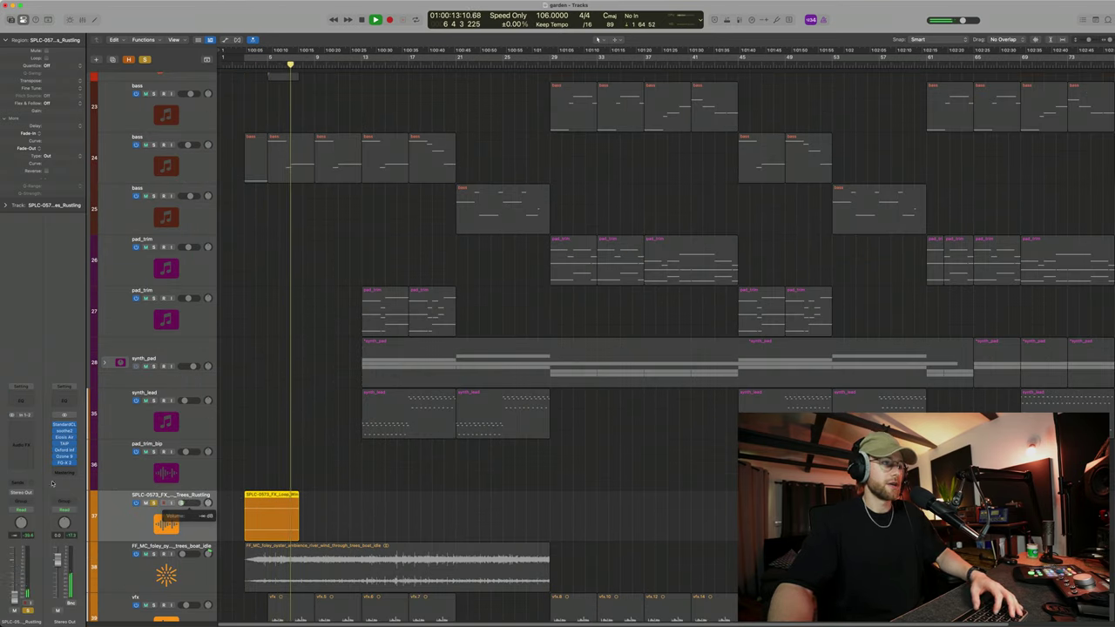
{"action": "key", "text": "space"}
{"action": "left_click", "coordinate": [153, 503]}
{"action": "key", "text": "super+Up"}
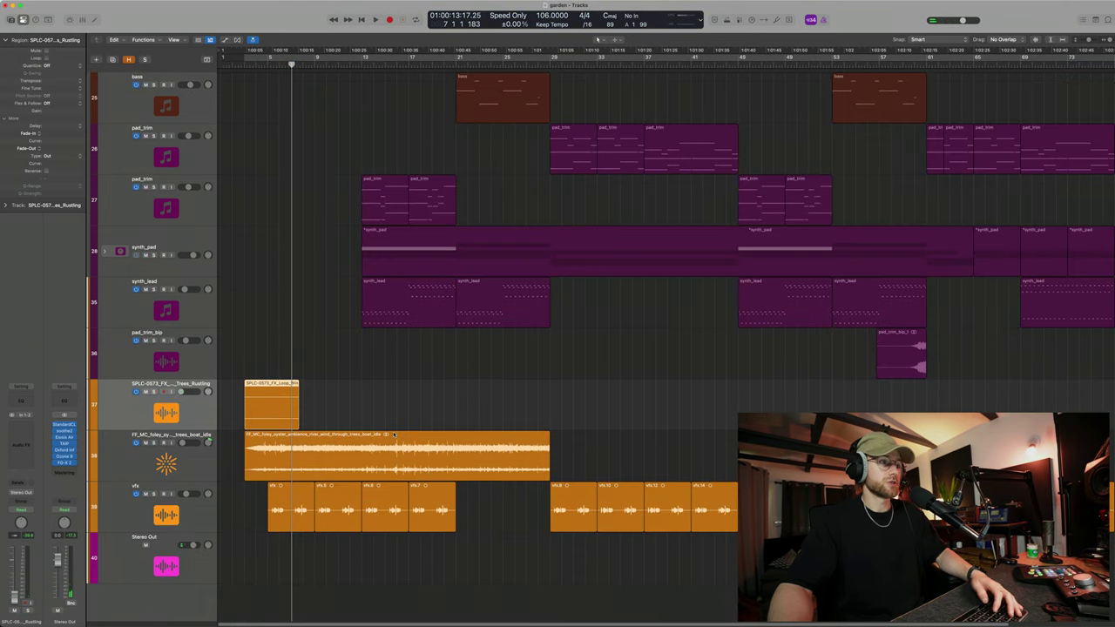
- Solo the vfx track, play it from bar 6 and again from bar 29, and turn its solo off
{"action": "left_click", "coordinate": [183, 508]}
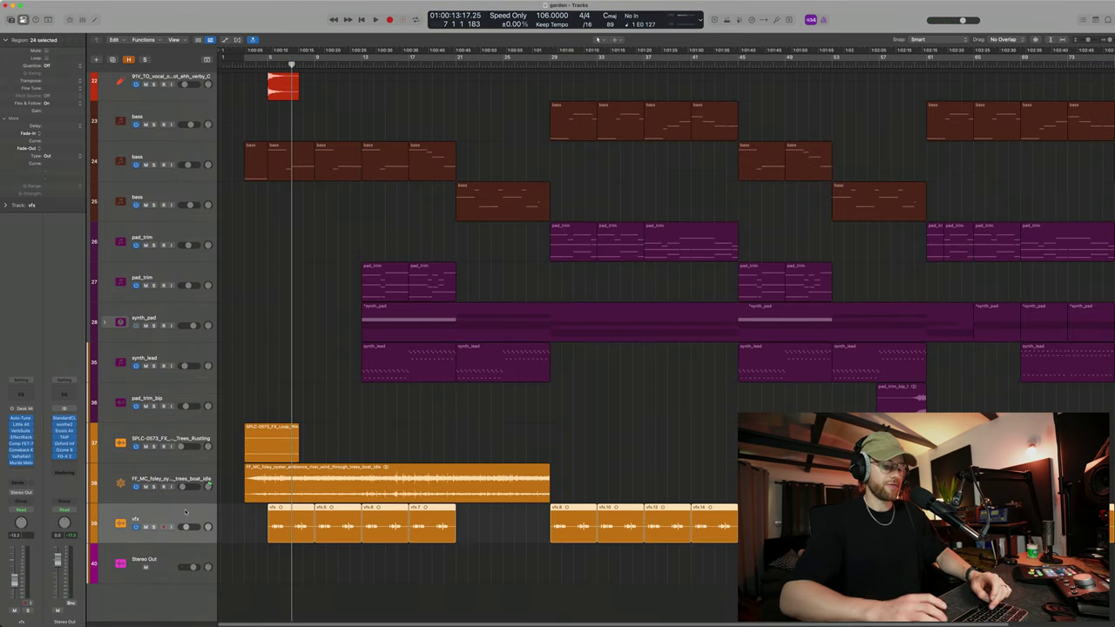
{"action": "key", "text": "s"}
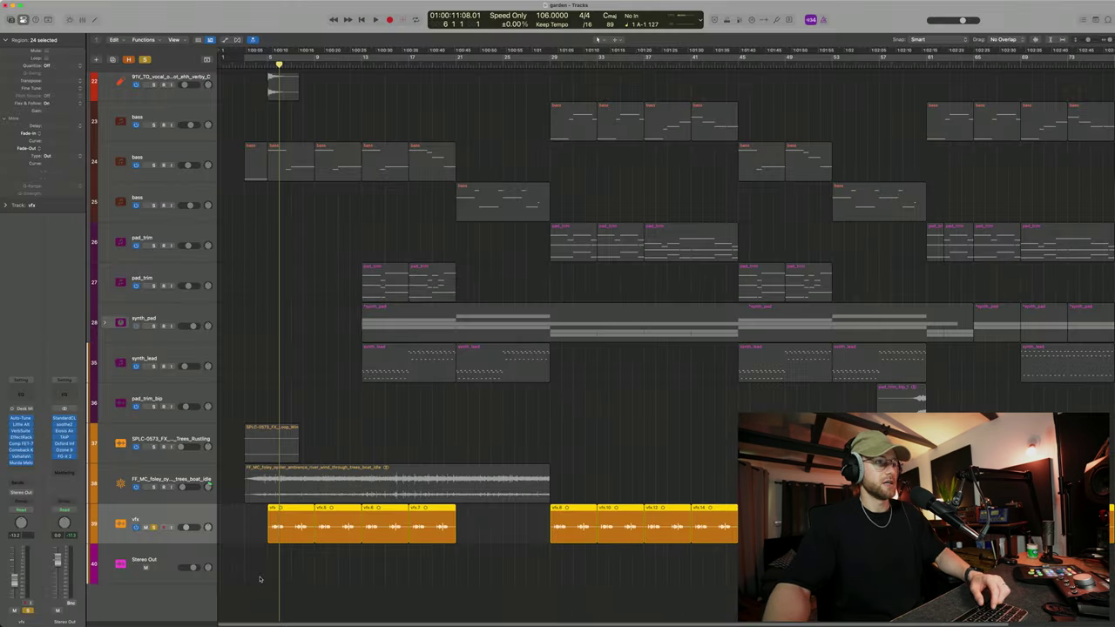
{"action": "key", "text": "space"}
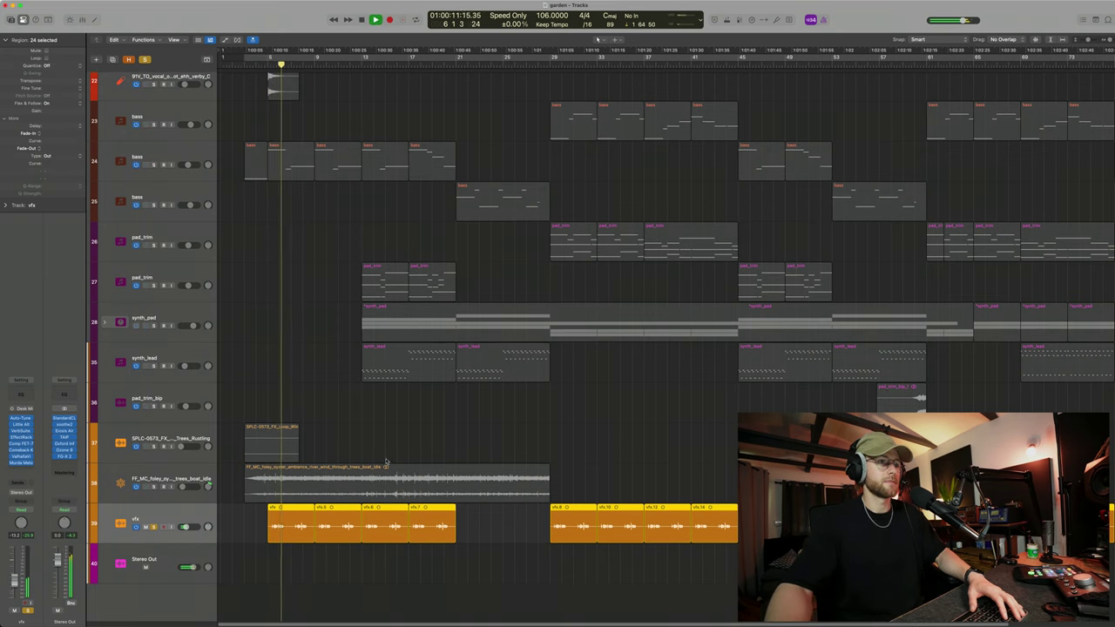
{"action": "left_click_drag", "start_coordinate": [556, 62], "coordinate": [549, 66]}
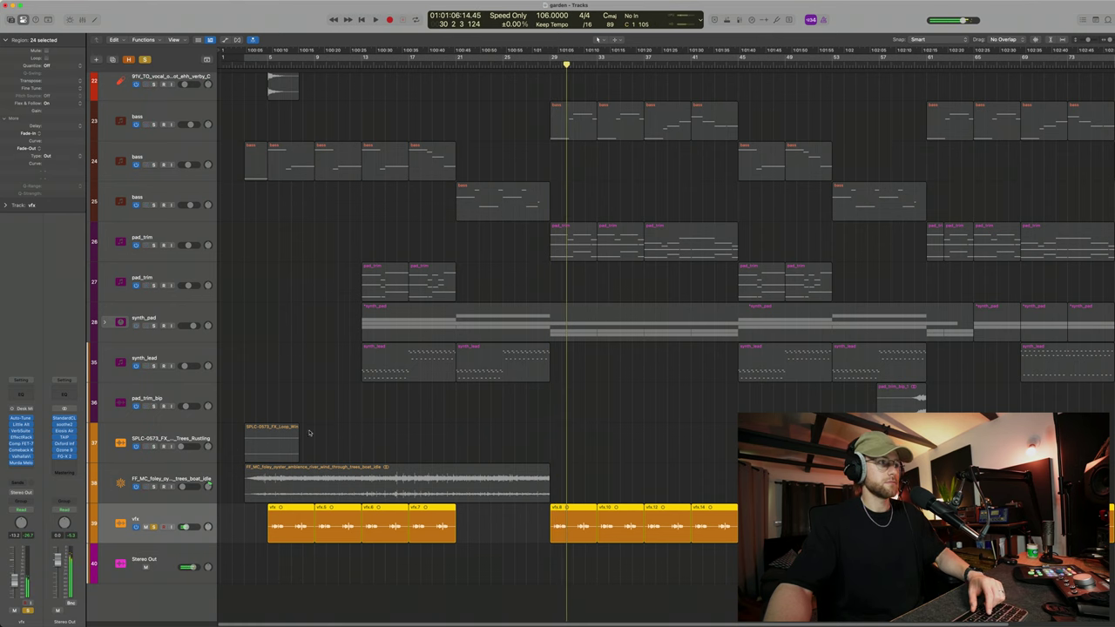
{"action": "left_click", "coordinate": [154, 527]}
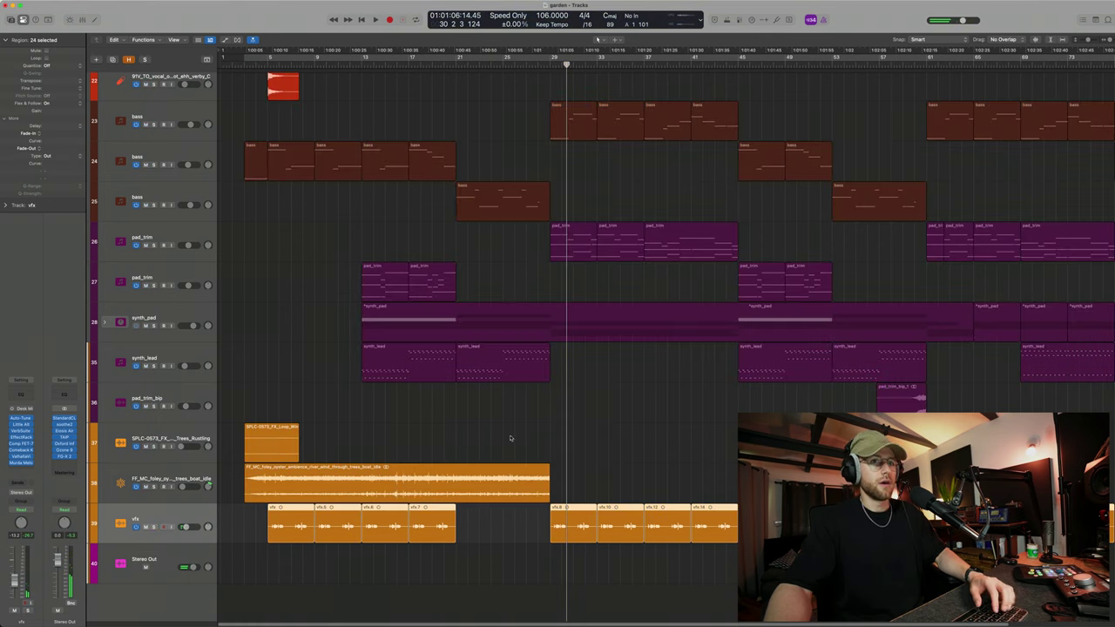
- Clear the region selection, solo the pad_trim_bip track, and play its reversed swell region from bar 59
{"action": "left_click", "coordinate": [593, 414]}
{"action": "left_click_drag", "start_coordinate": [948, 352], "coordinate": [1035, 300]}
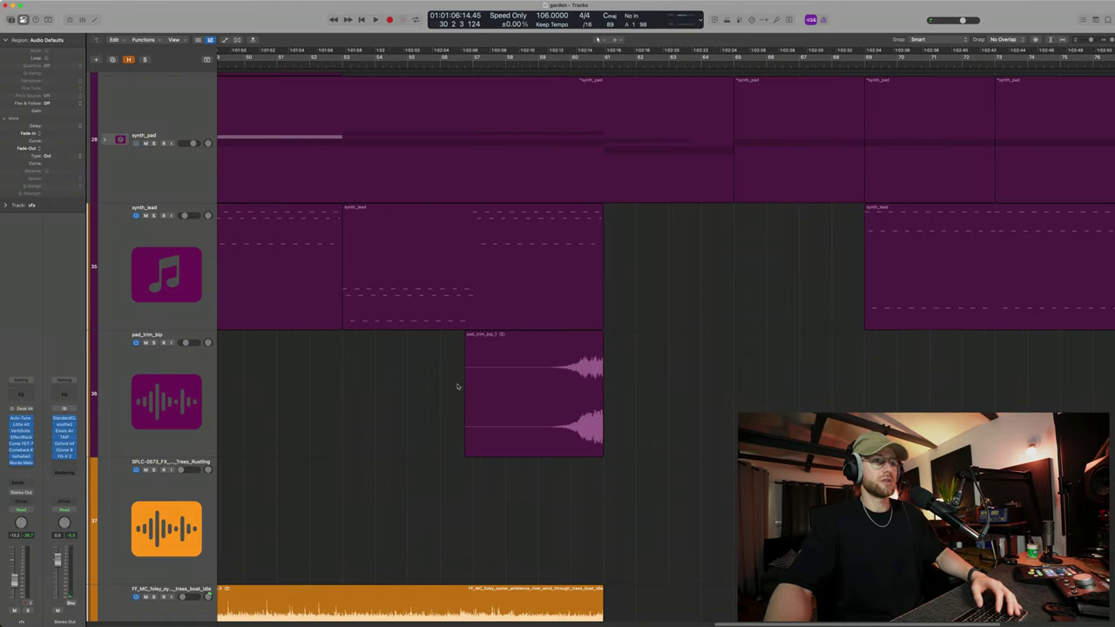
{"action": "left_click", "coordinate": [177, 387]}
{"action": "key", "text": "ctrl+s"}
{"action": "left_click", "coordinate": [525, 63]}
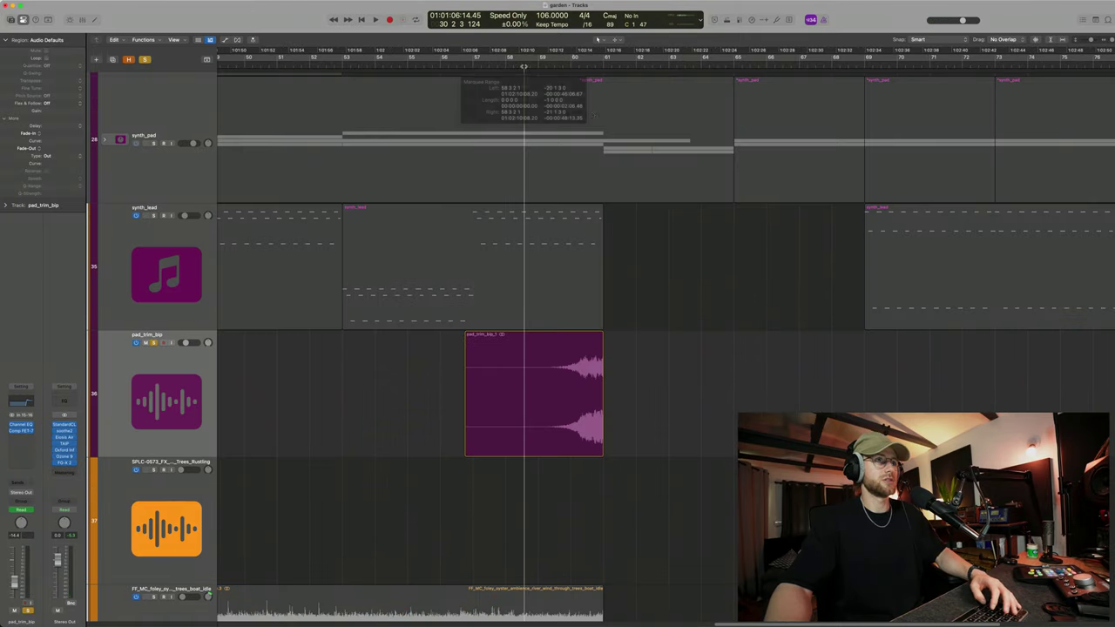
{"action": "key", "text": "super+Up"}
{"action": "key", "text": "super+Up"}
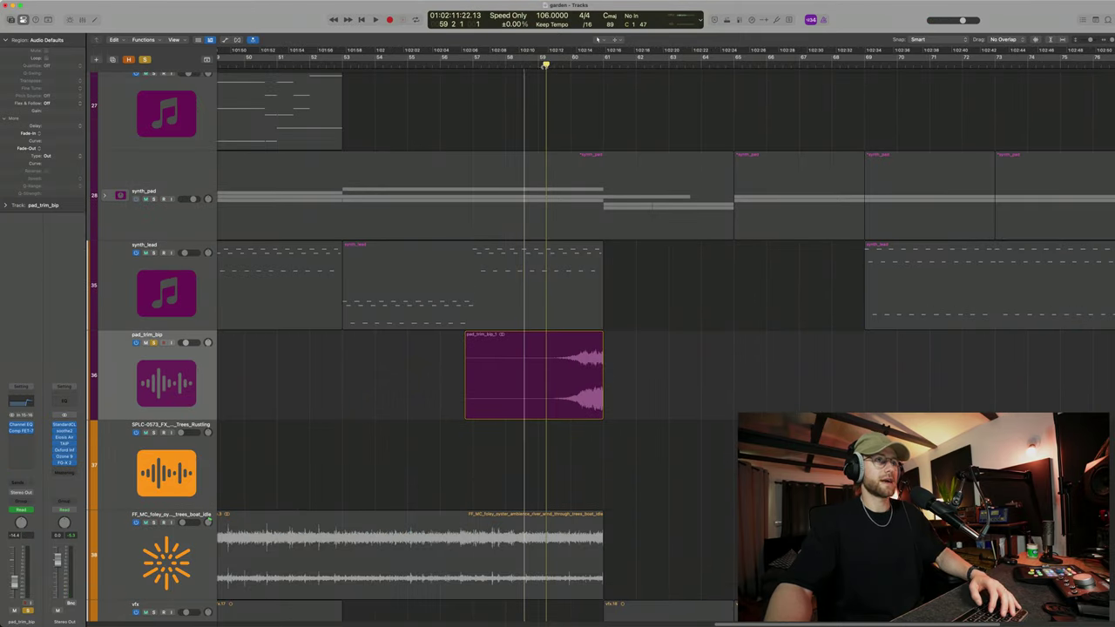
{"action": "key", "text": "space"}
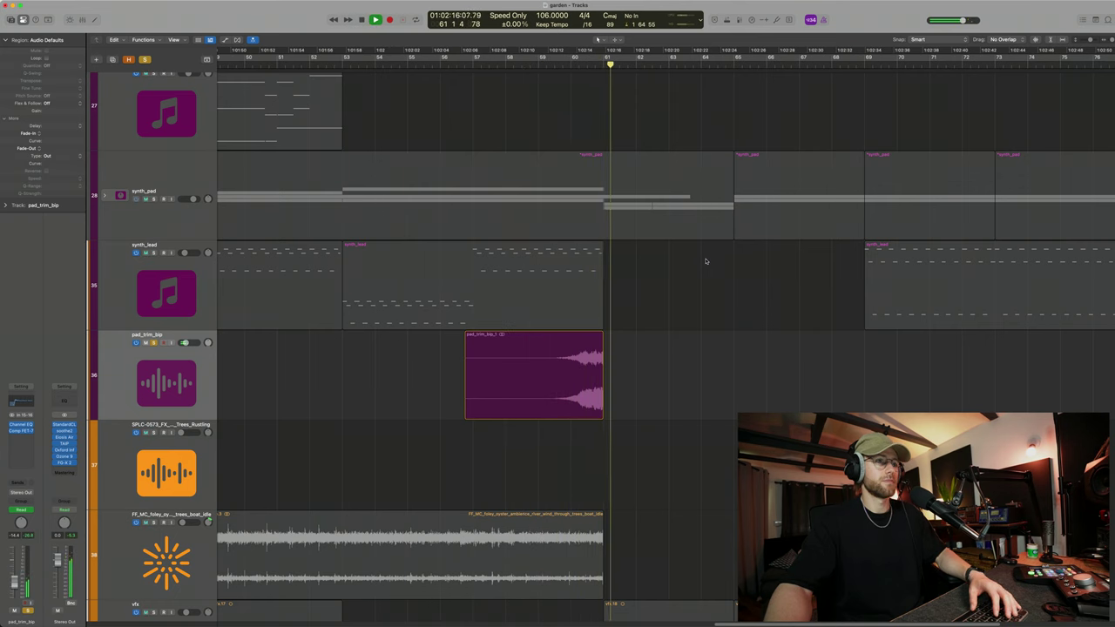
- Stop playback and turn off the pad_trim_bip track's solo
{"action": "key", "text": "space"}
{"action": "scroll", "coordinate": [671, 314], "scroll_direction": "down", "scroll_amount": 5}
{"action": "key", "text": "s"}
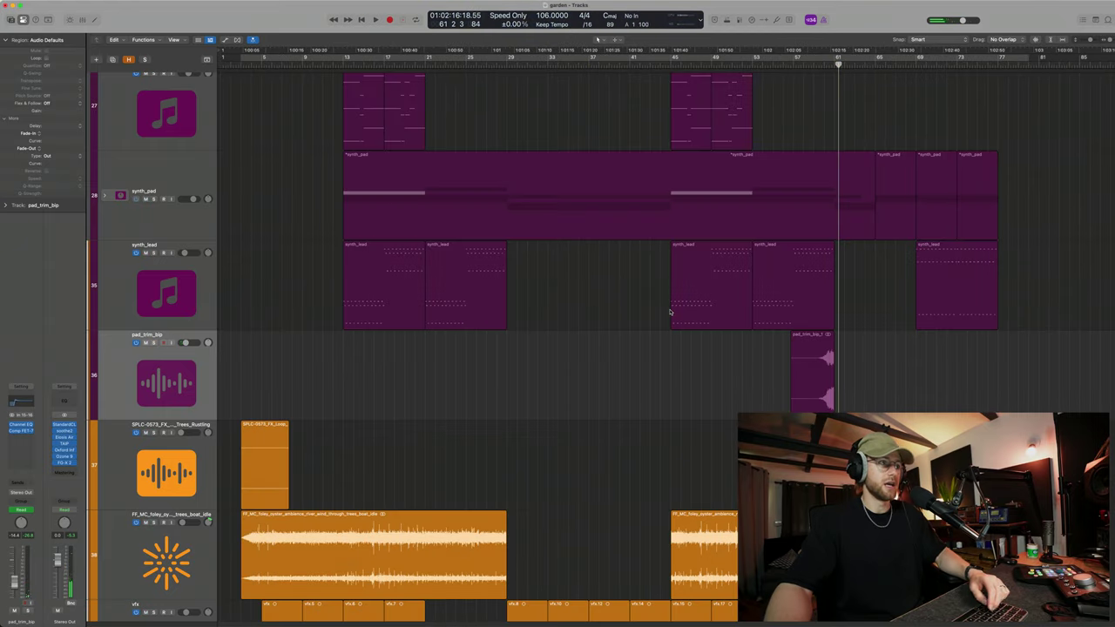
{"action": "scroll", "coordinate": [670, 312], "scroll_direction": "up", "scroll_amount": 5}
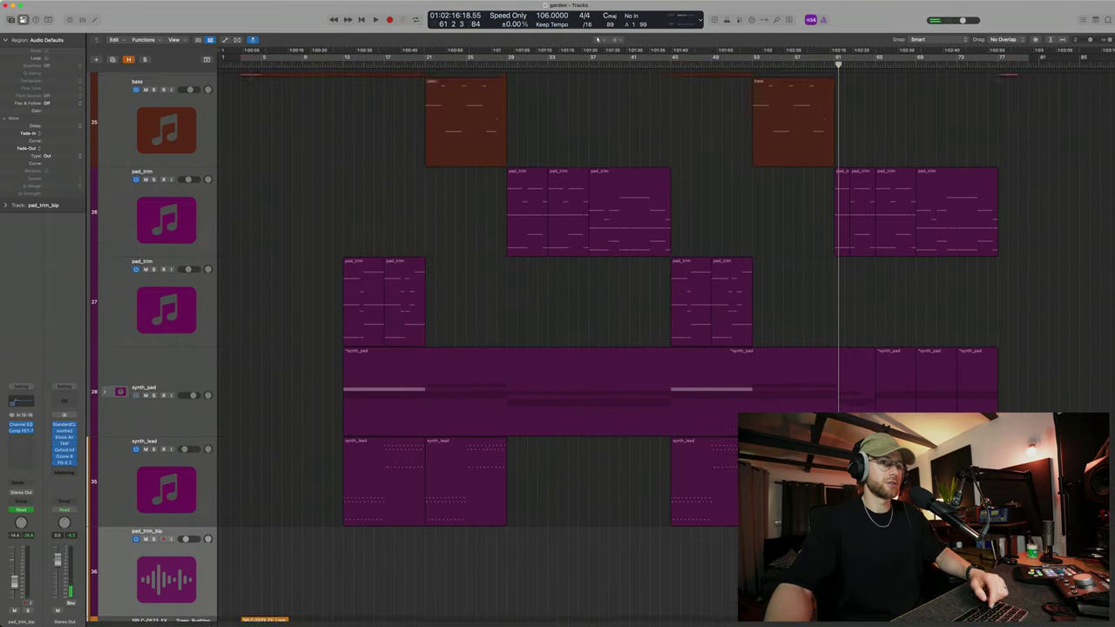
- Show the whole garden arrangement in one view, from the drum_bus tracks through the bass, pad and vfx tracks
{"action": "key", "text": "super+Up"}
{"action": "key", "text": "super+Up"}
{"action": "key", "text": "super+Up"}
{"action": "key", "text": "super+Up"}
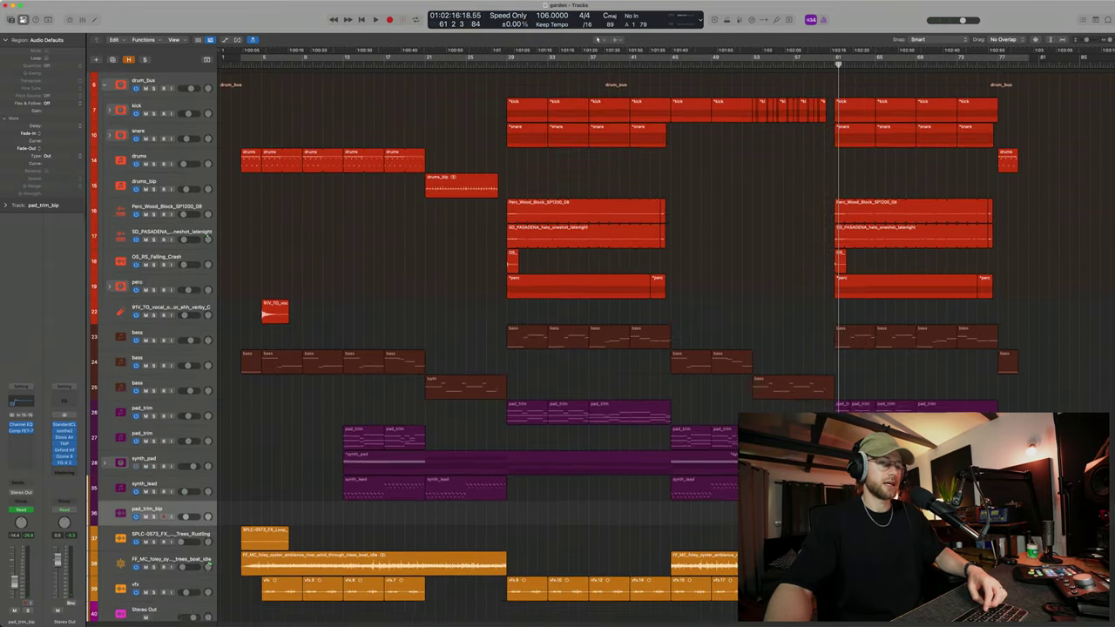
{"action": "key", "text": "super+Up"}
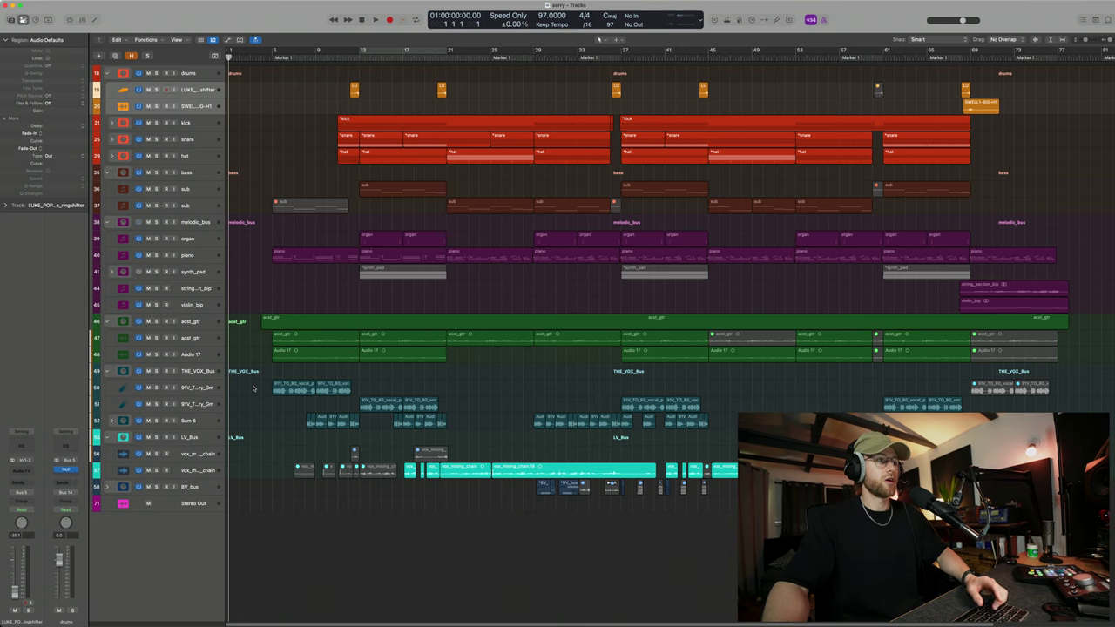
- Highlight the early vocal sample regions under THE_VOX_Bus and the lead vocal regions under LV_Bus in the sorry project
{"action": "left_click_drag", "start_coordinate": [254, 388], "coordinate": [451, 426]}
{"action": "left_click_drag", "start_coordinate": [402, 507], "coordinate": [518, 474]}
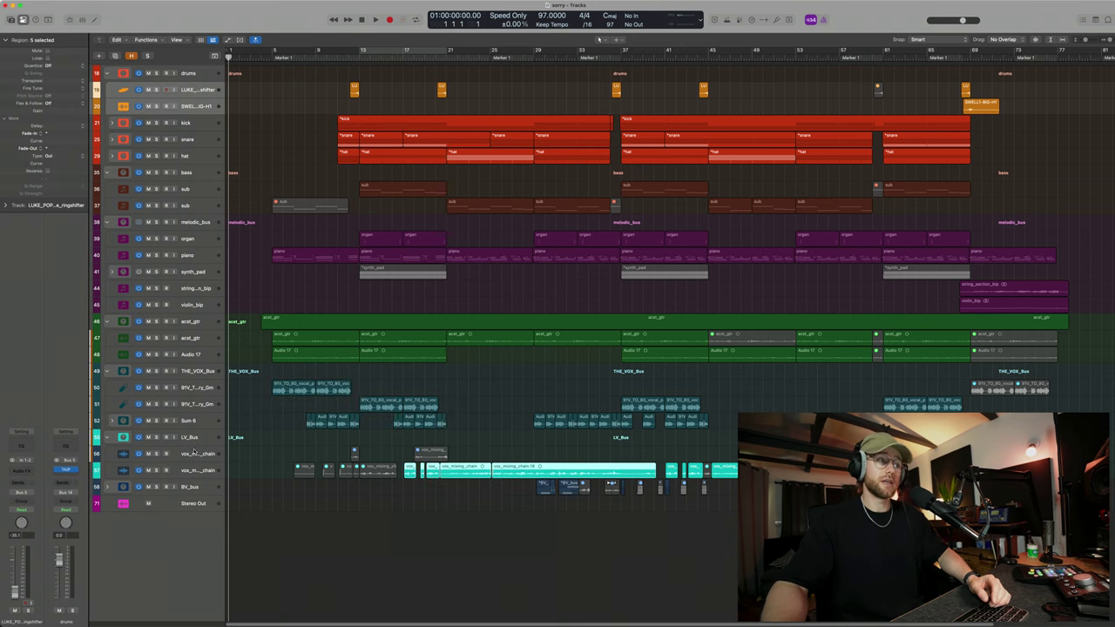
{"action": "left_click_drag", "start_coordinate": [254, 396], "coordinate": [448, 427]}
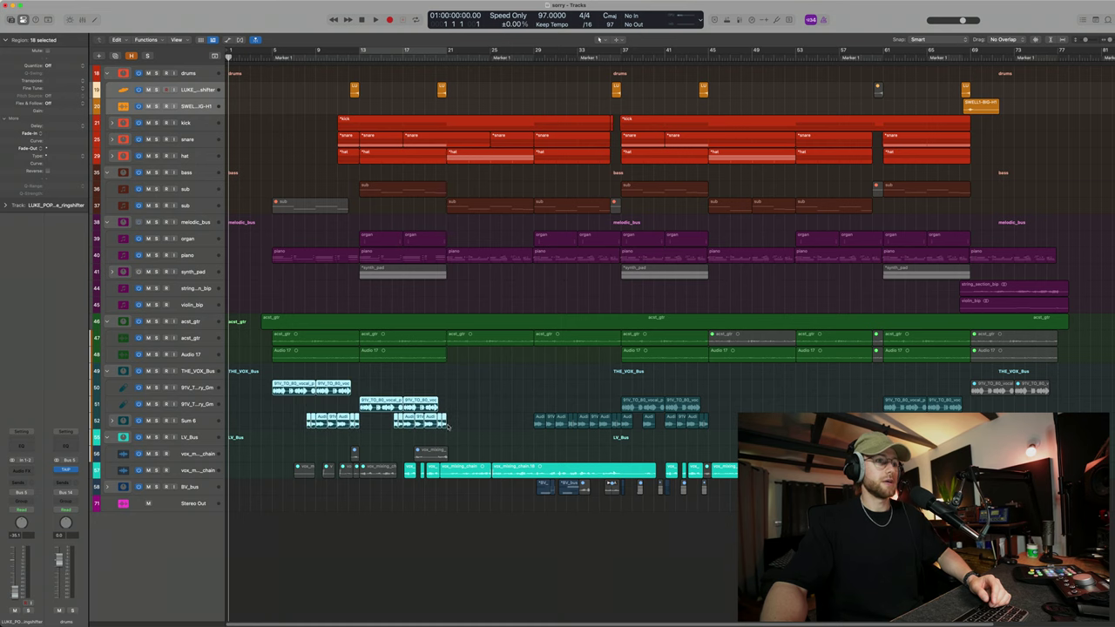
- Expand the BV_bus stack to view its backing vocal tracks, and collapse it again
{"action": "left_click", "coordinate": [114, 489]}
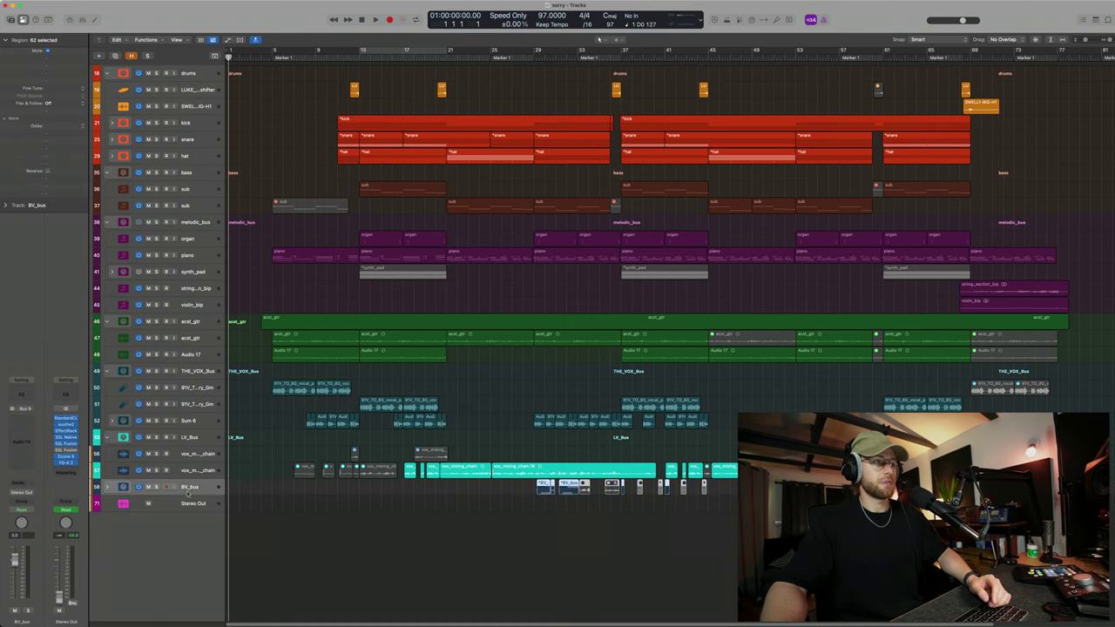
{"action": "left_click", "coordinate": [107, 487]}
{"action": "scroll", "coordinate": [366, 505], "scroll_direction": "down", "scroll_amount": 3}
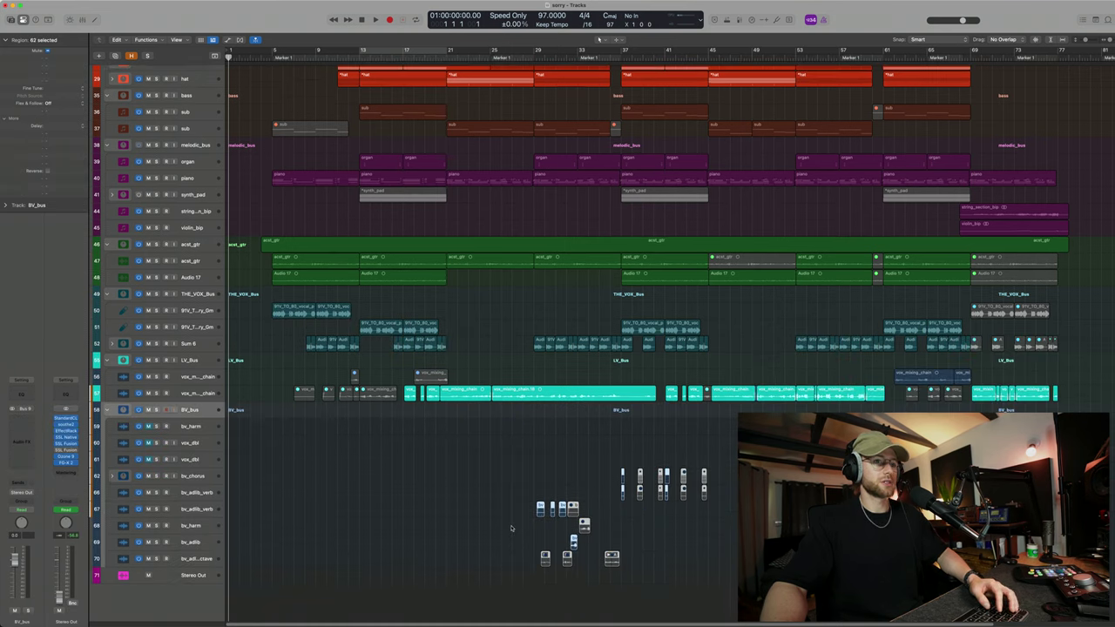
{"action": "scroll", "coordinate": [380, 507], "scroll_direction": "up", "scroll_amount": 3}
{"action": "scroll", "coordinate": [381, 503], "scroll_direction": "down", "scroll_amount": 3}
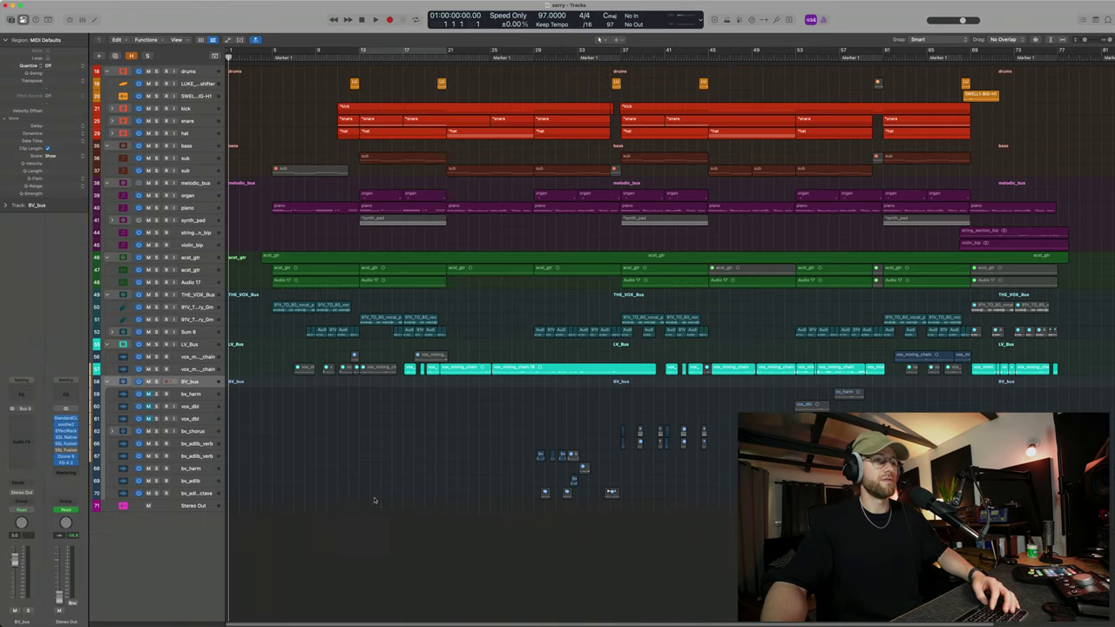
{"action": "scroll", "coordinate": [323, 471], "scroll_direction": "up", "scroll_amount": 2}
{"action": "left_click", "coordinate": [107, 420]}
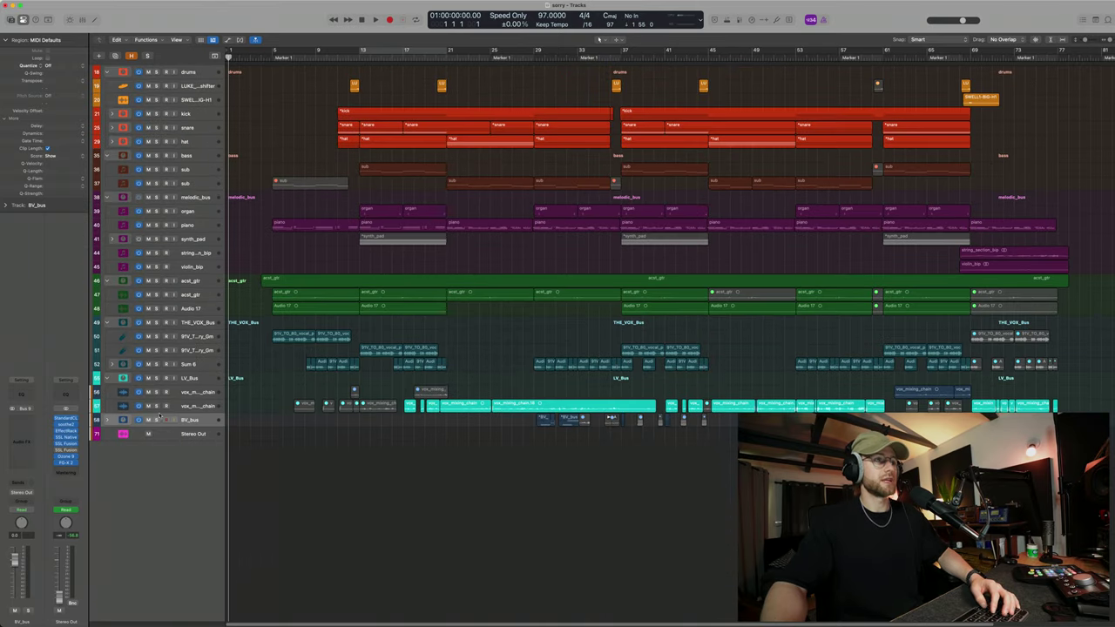
{"action": "scroll", "coordinate": [330, 442], "scroll_direction": "up", "scroll_amount": 3}
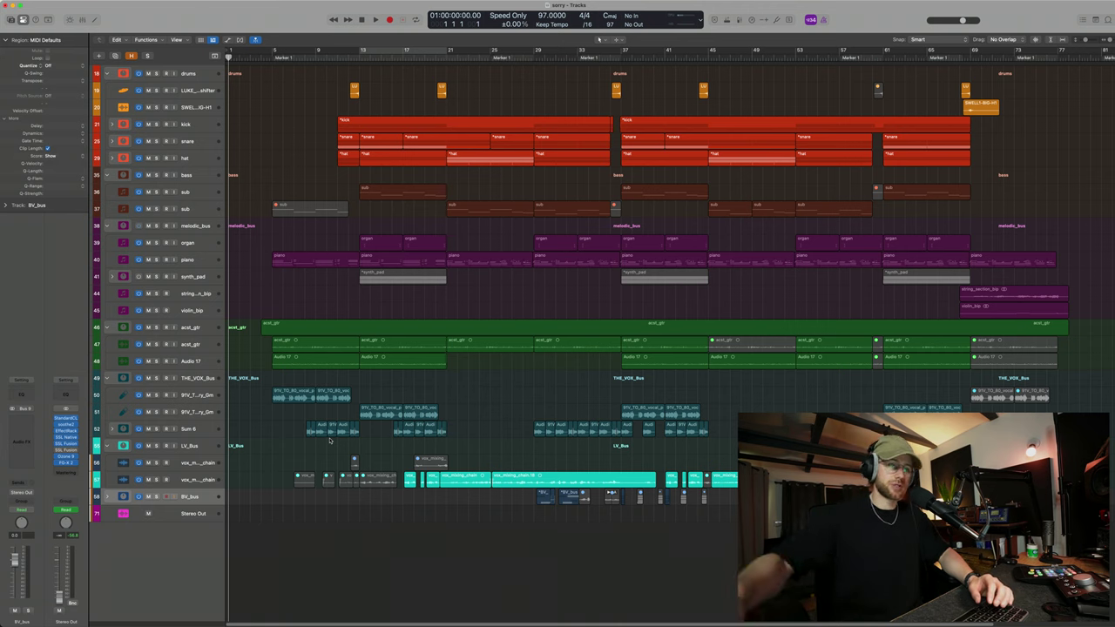
- Highlight the drum, bass, melodic_bus, acst_gtr, vocal and orange effects regions one group after another
{"action": "left_click_drag", "start_coordinate": [272, 122], "coordinate": [428, 163]}
{"action": "left_click_drag", "start_coordinate": [303, 182], "coordinate": [508, 209]}
{"action": "left_click", "coordinate": [327, 235]}
{"action": "left_click_drag", "start_coordinate": [297, 231], "coordinate": [471, 260]}
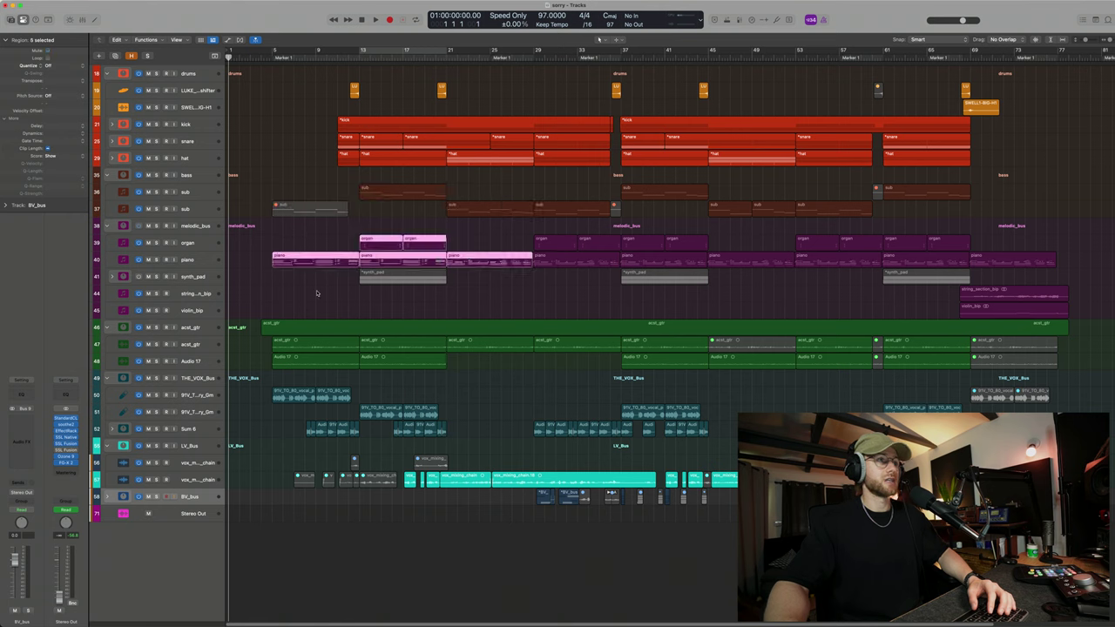
{"action": "left_click_drag", "start_coordinate": [316, 290], "coordinate": [438, 381]}
{"action": "left_click_drag", "start_coordinate": [248, 401], "coordinate": [723, 514]}
{"action": "left_click_drag", "start_coordinate": [296, 82], "coordinate": [1006, 107]}
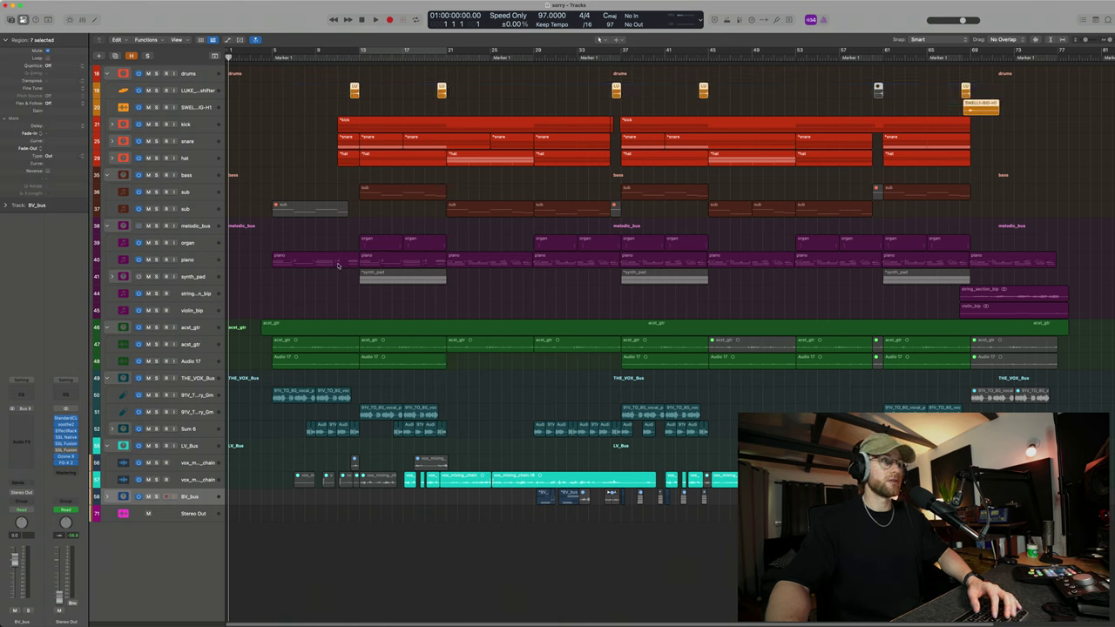
- Clear the region selection and play the full arrangement, stopping at bar 44
{"action": "left_click", "coordinate": [362, 67]}
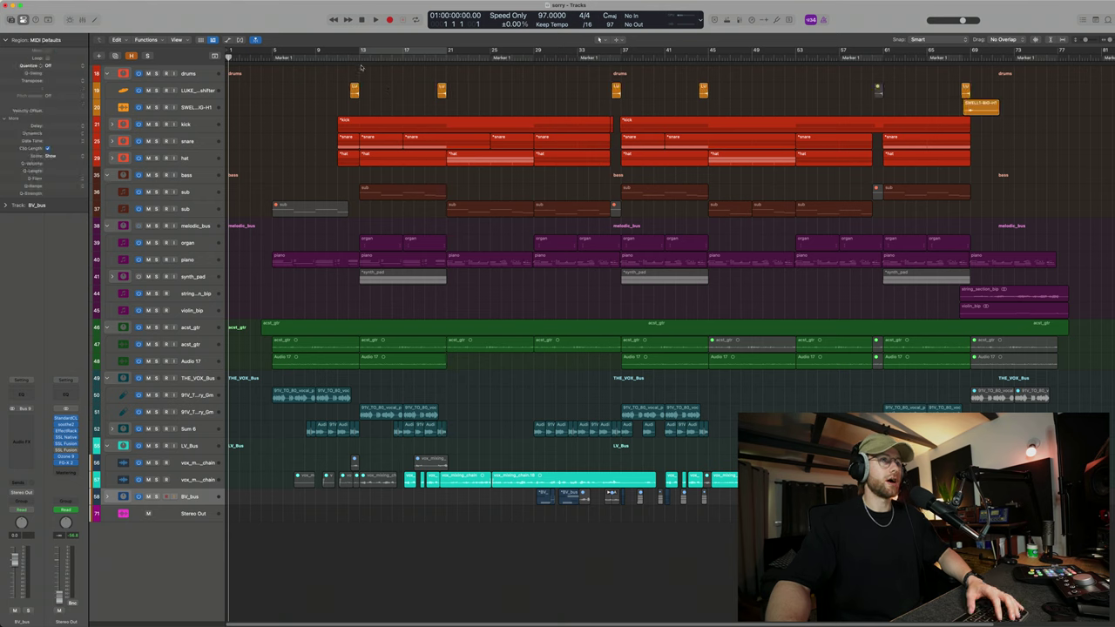
{"action": "left_click", "coordinate": [490, 58]}
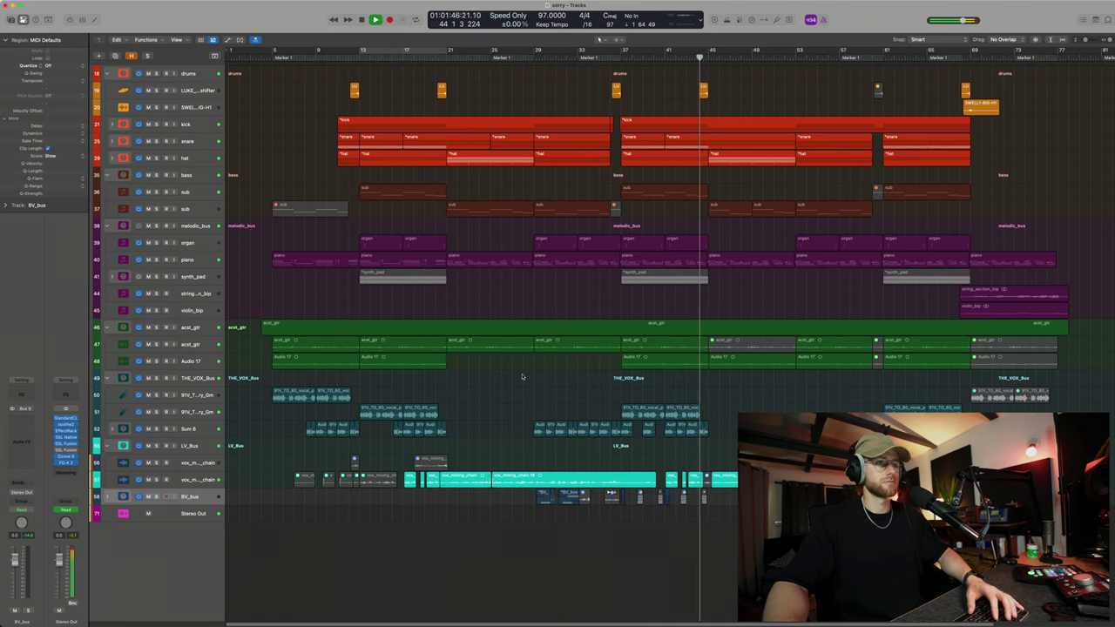
{"action": "key", "text": "space"}
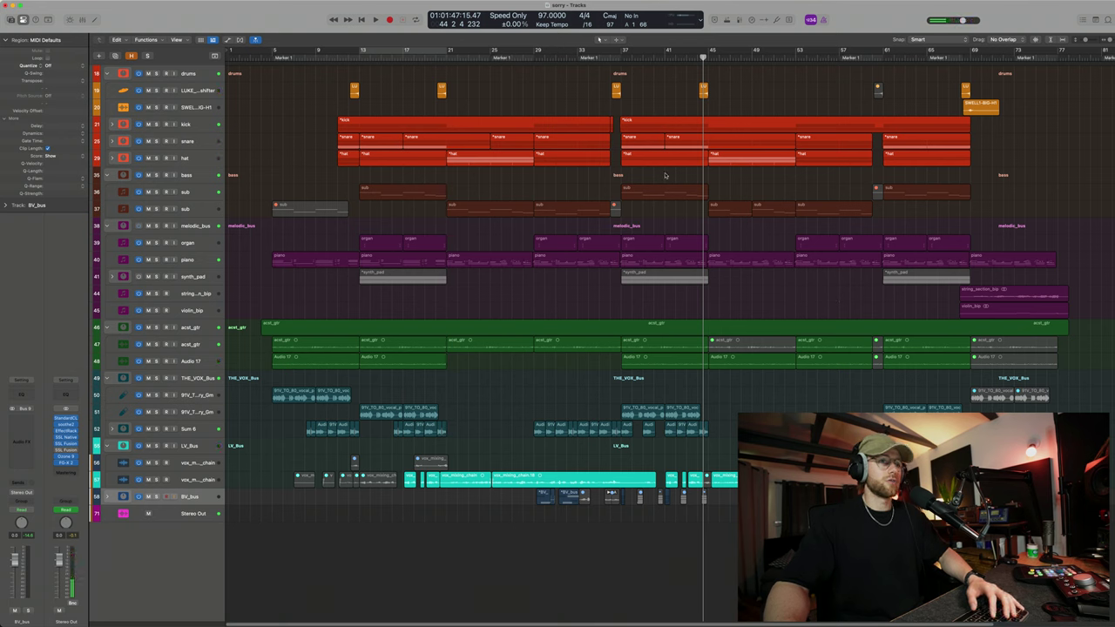
- Solo the drums stack, play it from bar 36 with the regions enlarged, and stop at bar 39
{"action": "left_click", "coordinate": [199, 78]}
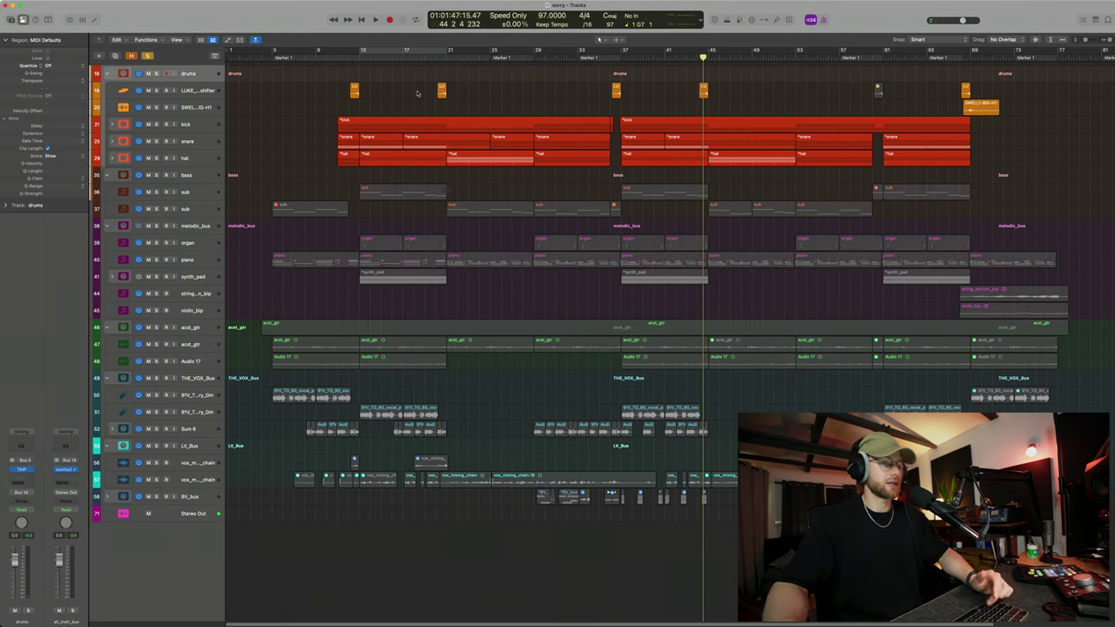
{"action": "left_click_drag", "start_coordinate": [644, 58], "coordinate": [620, 60]}
{"action": "left_click", "coordinate": [607, 57]}
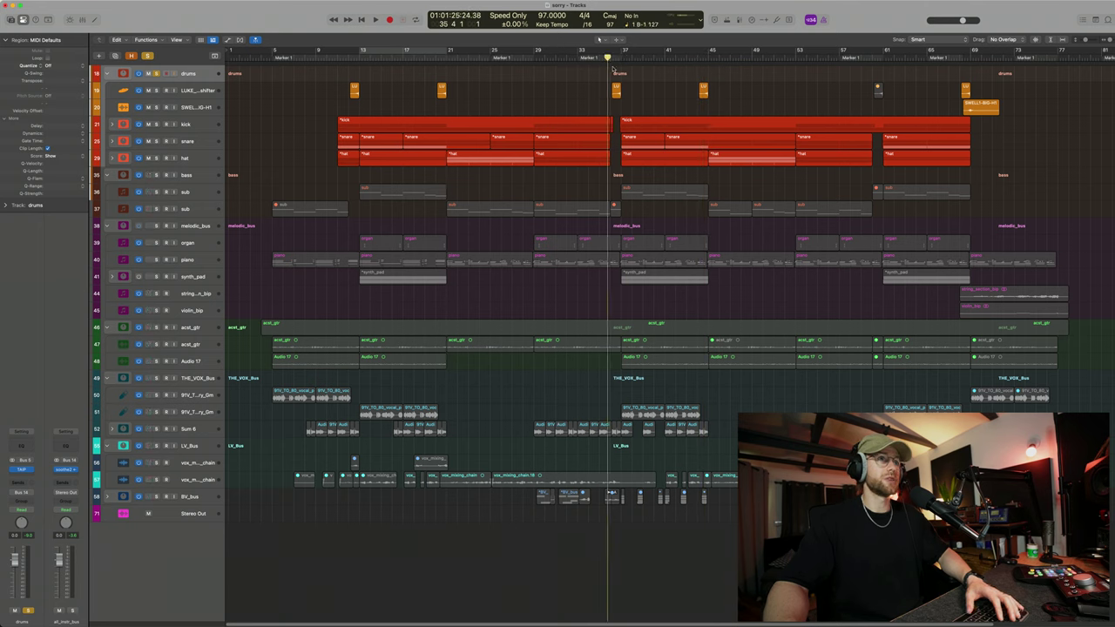
{"action": "left_click", "coordinate": [611, 57]}
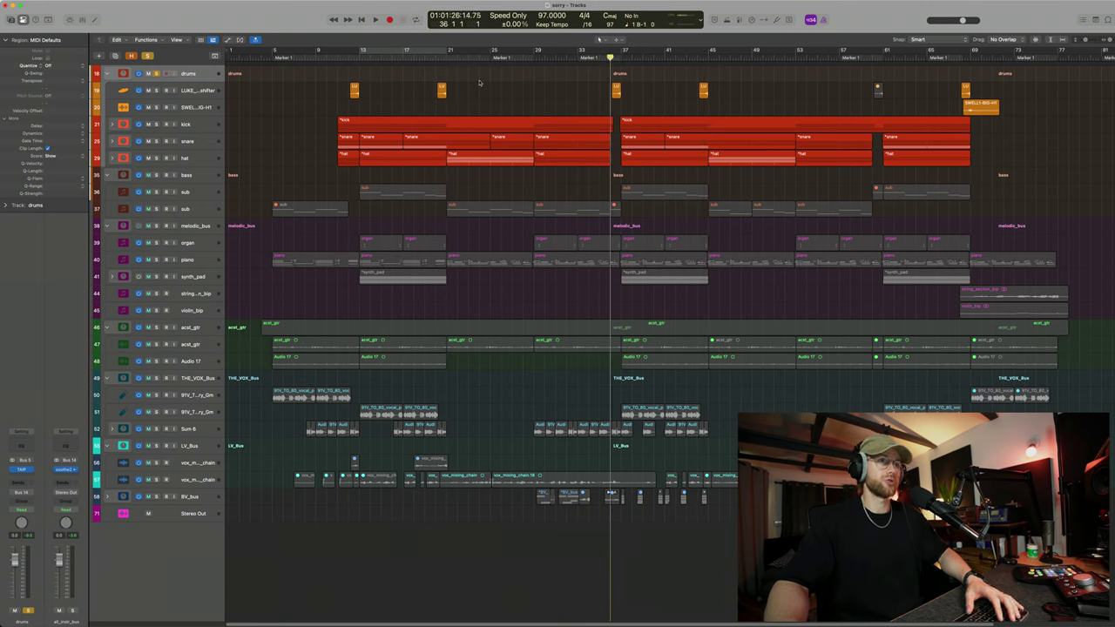
{"action": "key", "text": "super+Down"}
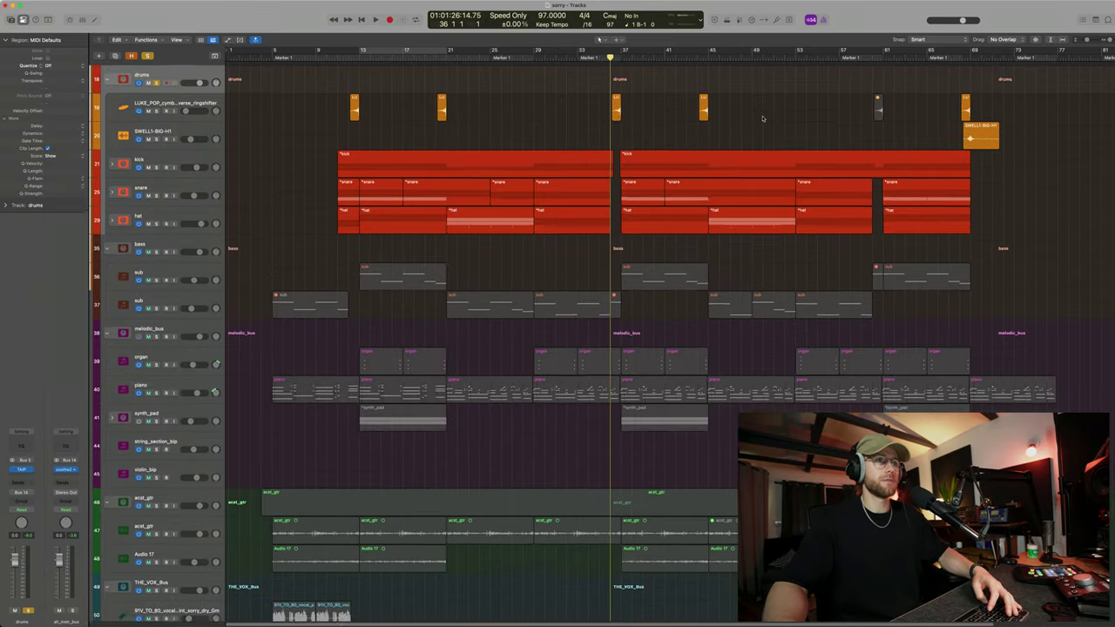
{"action": "key", "text": "super+Right"}
{"action": "key", "text": "super+Right"}
{"action": "key", "text": "super+Down"}
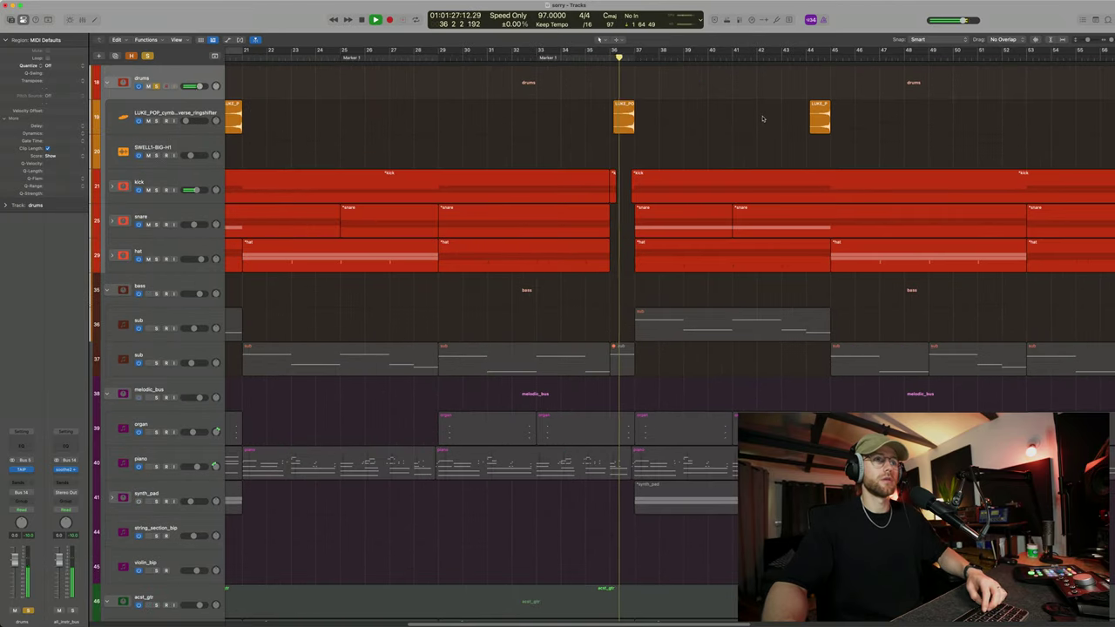
{"action": "scroll", "coordinate": [763, 118], "scroll_direction": "right", "scroll_amount": 2}
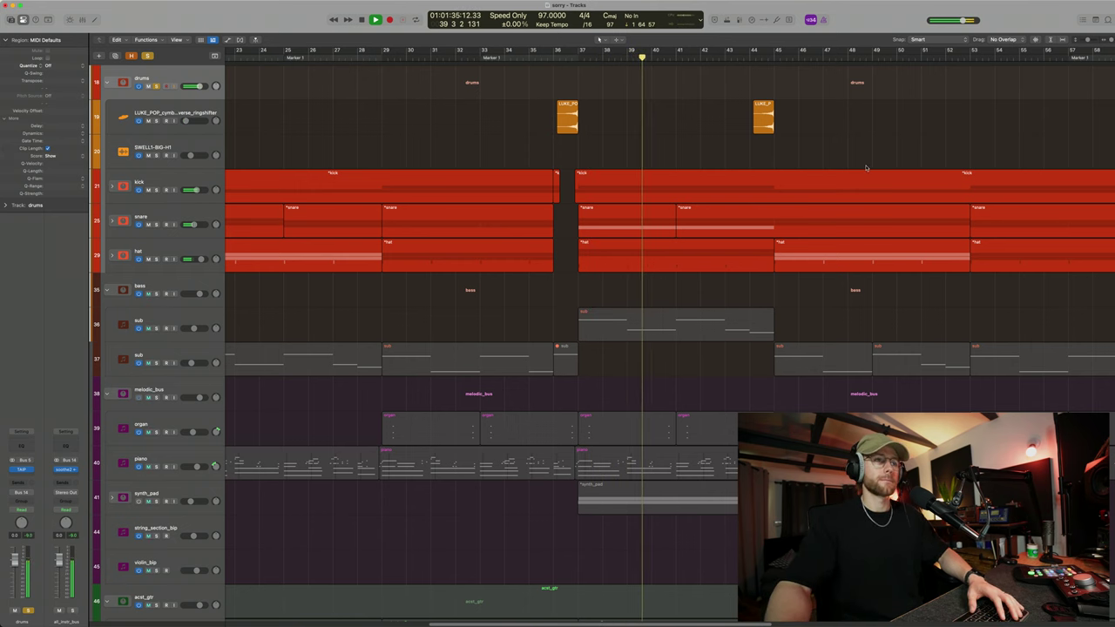
{"action": "key", "text": "space"}
- Solo the bass stack in place of the drums stack and play it from bar 37
{"action": "scroll", "coordinate": [331, 259], "scroll_direction": "down", "scroll_amount": 1}
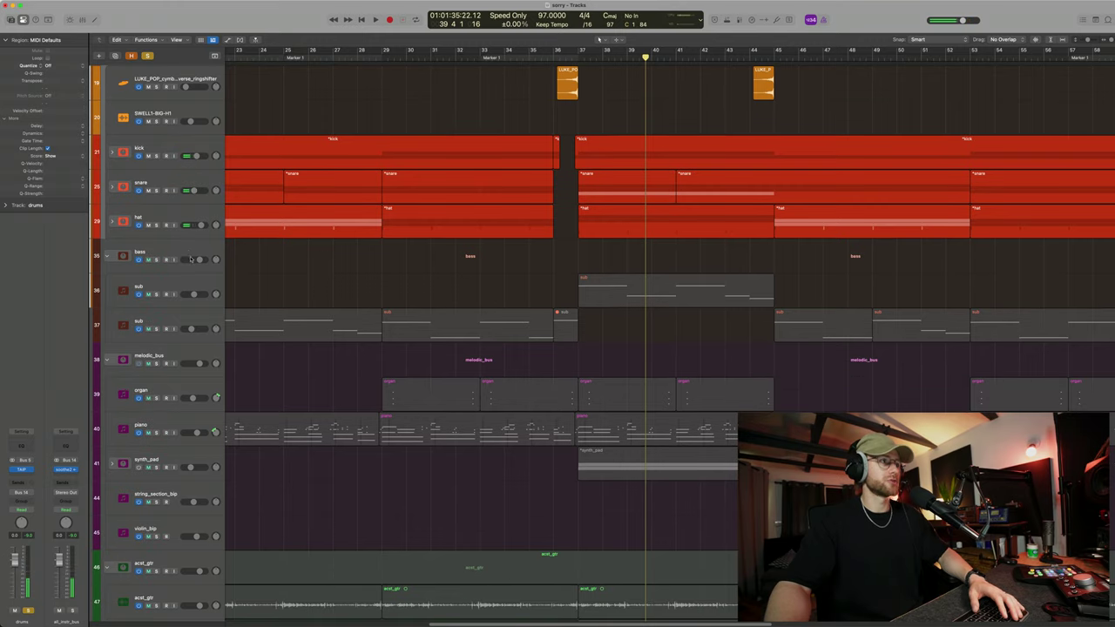
{"action": "left_click", "coordinate": [191, 259]}
{"action": "scroll", "coordinate": [235, 226], "scroll_direction": "up", "scroll_amount": 1}
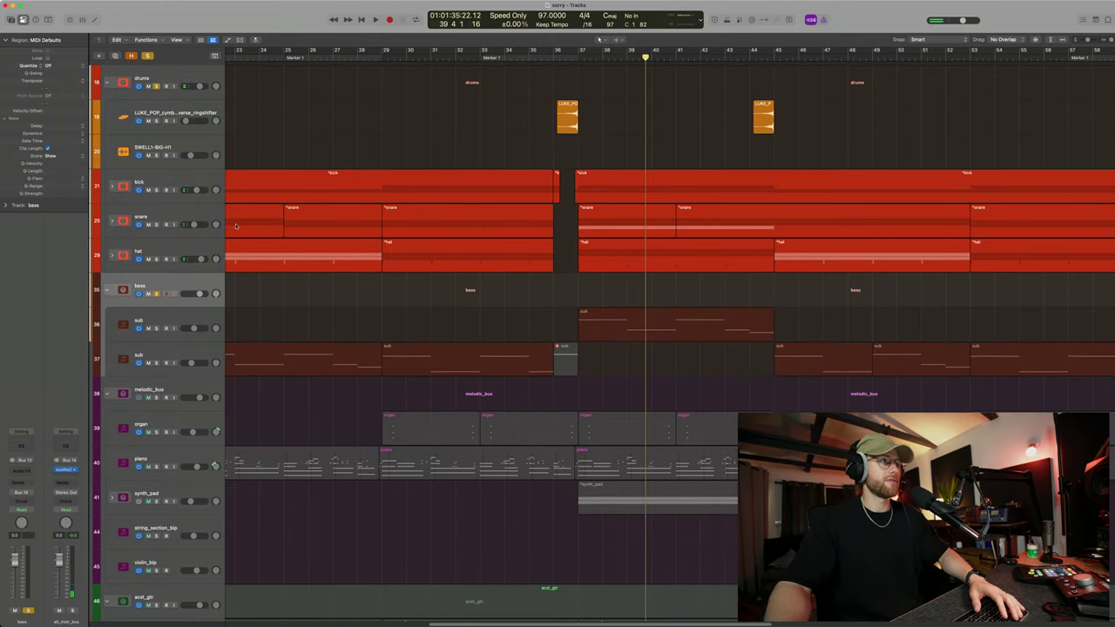
{"action": "left_click", "coordinate": [157, 86]}
{"action": "scroll", "coordinate": [771, 113], "scroll_direction": "down", "scroll_amount": 3}
{"action": "key", "text": "space"}
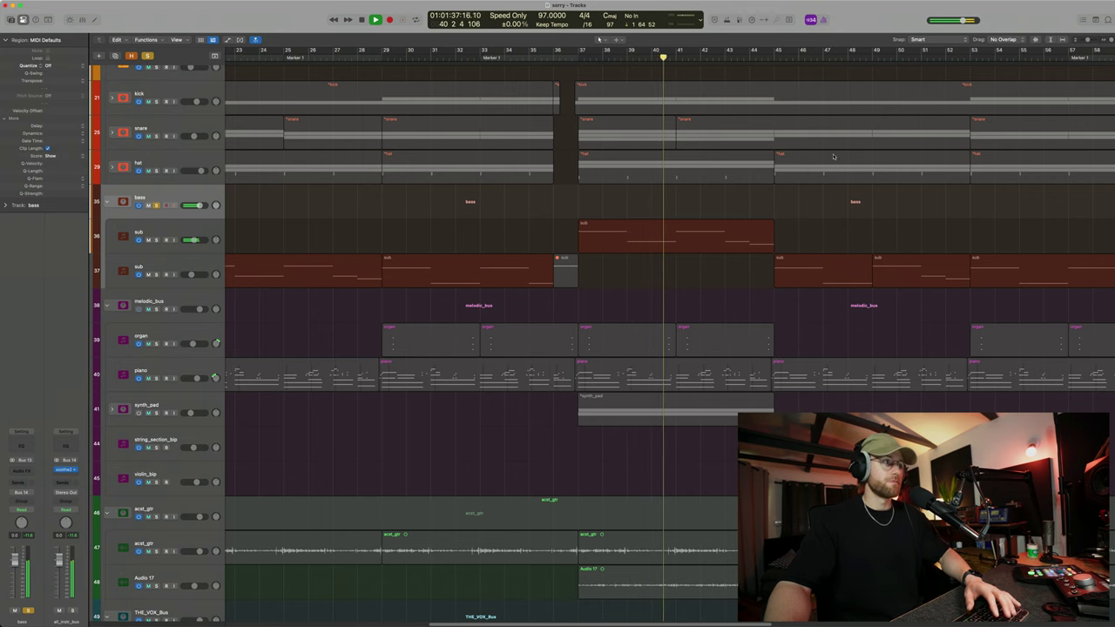
- Open Trackspacer on the upper sub track, solo the kick to audition the sidechain ducking, and close the plug-in
{"action": "left_click", "coordinate": [195, 237]}
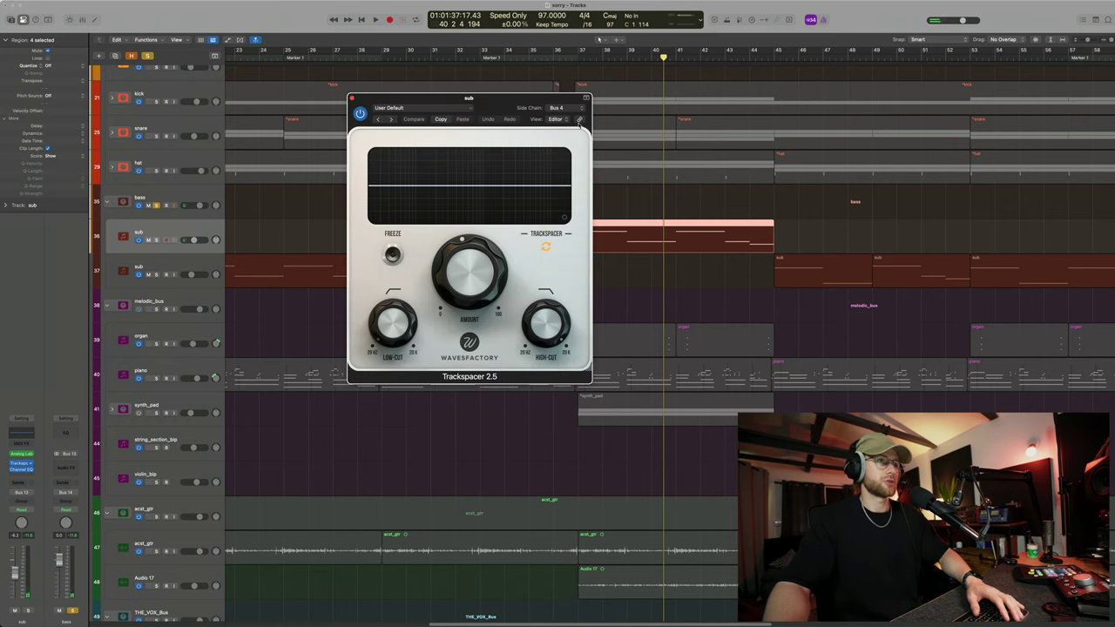
{"action": "left_click_drag", "start_coordinate": [471, 97], "coordinate": [654, 135]}
{"action": "scroll", "coordinate": [294, 114], "scroll_direction": "up", "scroll_amount": 1}
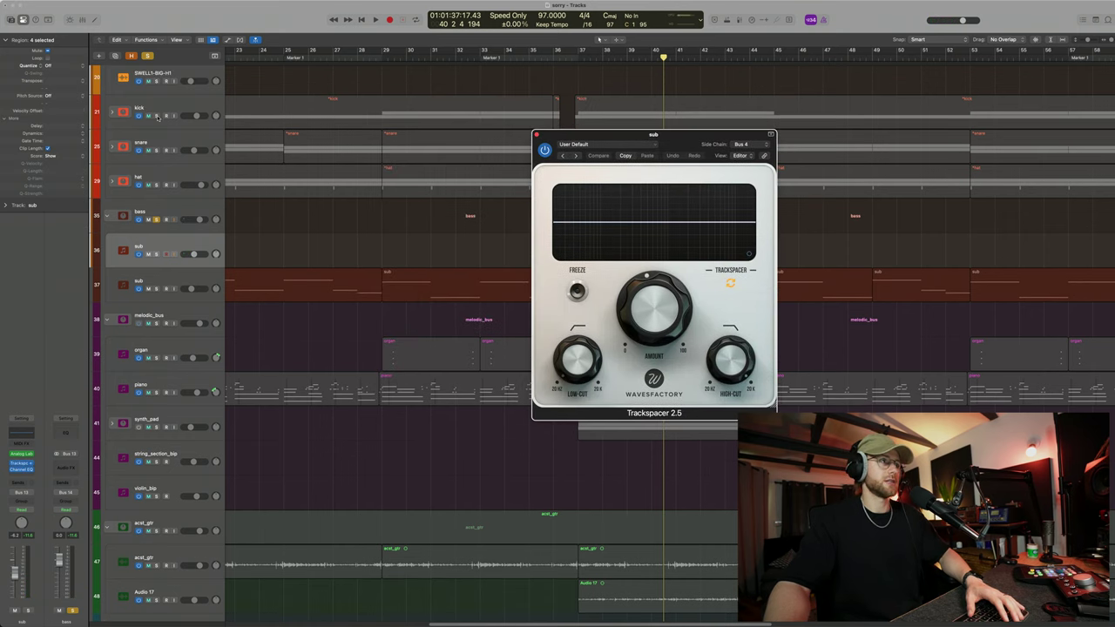
{"action": "left_click", "coordinate": [158, 118]}
{"action": "key", "text": "space"}
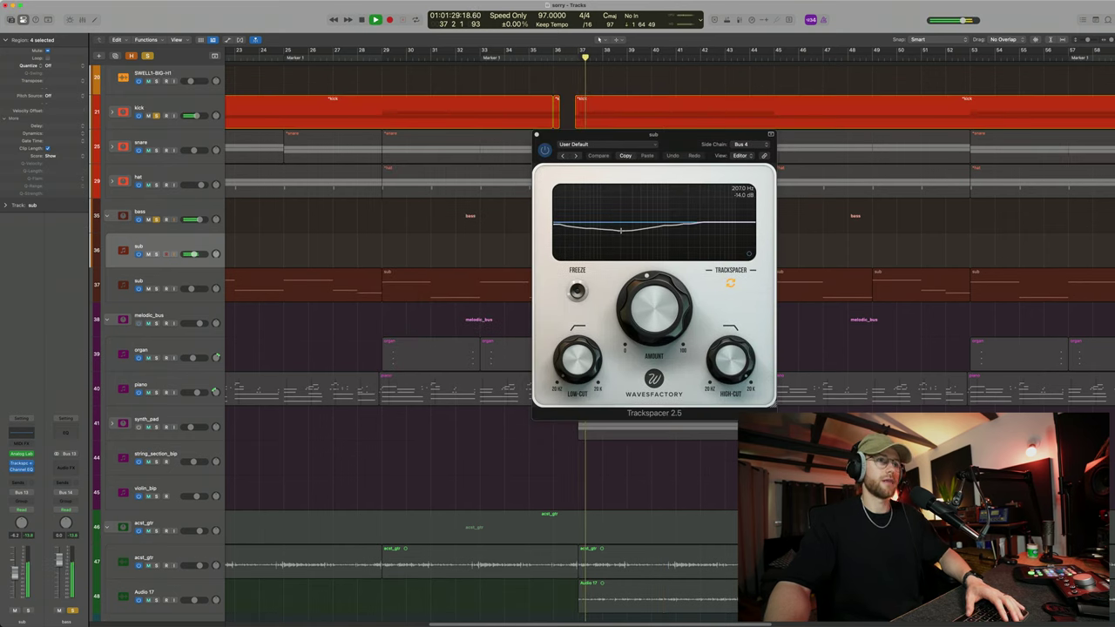
{"action": "key", "text": "space"}
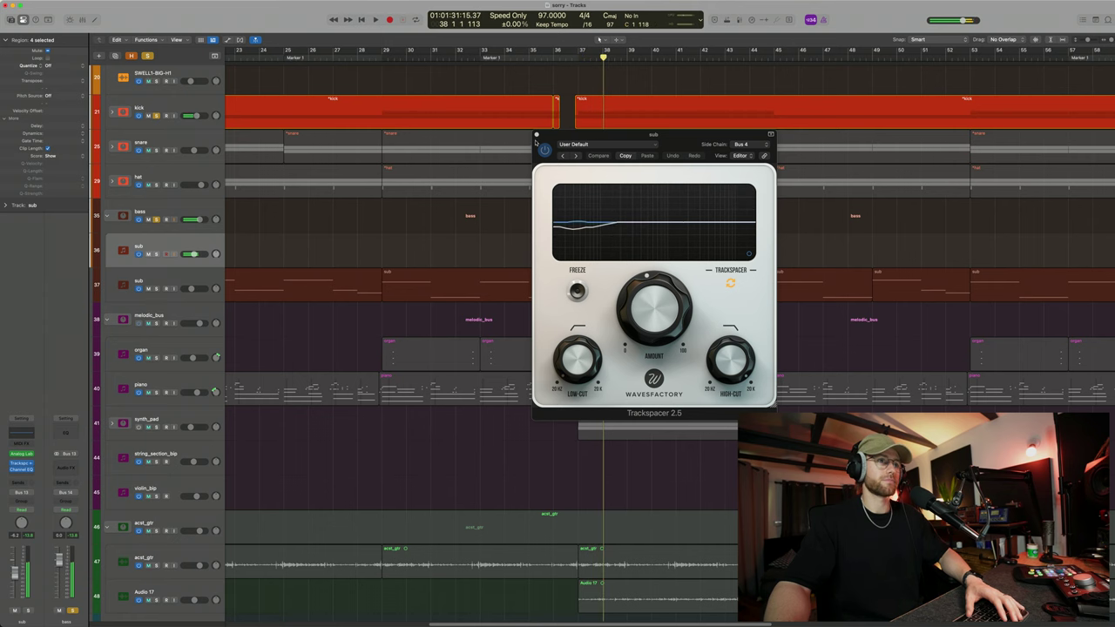
{"action": "left_click", "coordinate": [536, 134]}
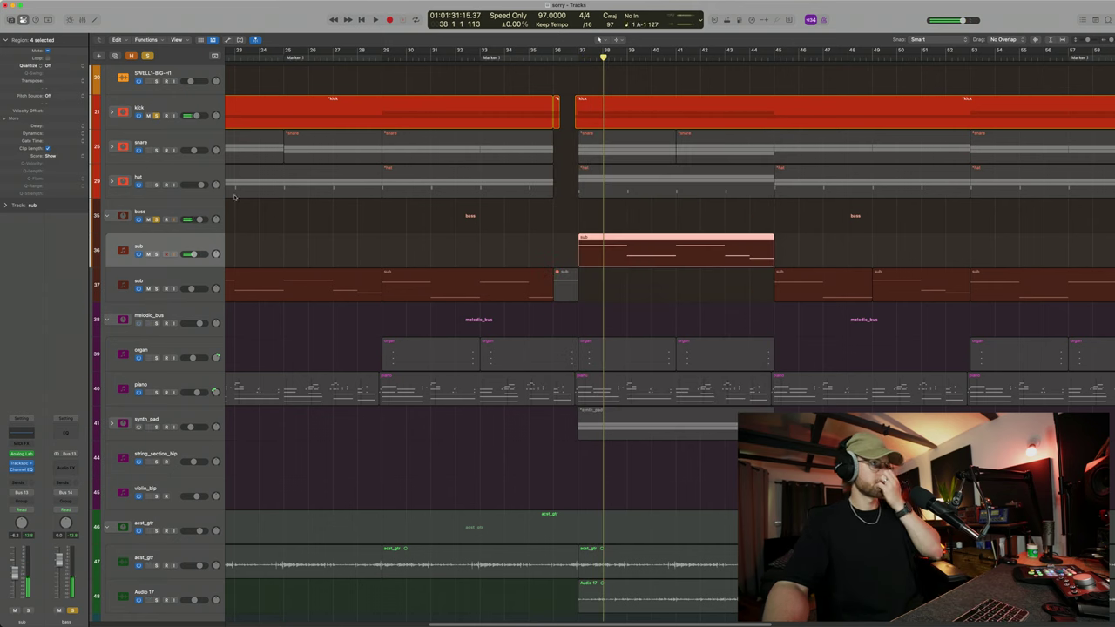
- Turn off the bass and kick solos, and solo the melodic_bus and acst_gtr stacks
{"action": "left_click", "coordinate": [156, 219]}
{"action": "left_click", "coordinate": [156, 115]}
{"action": "scroll", "coordinate": [185, 277], "scroll_direction": "down", "scroll_amount": 5}
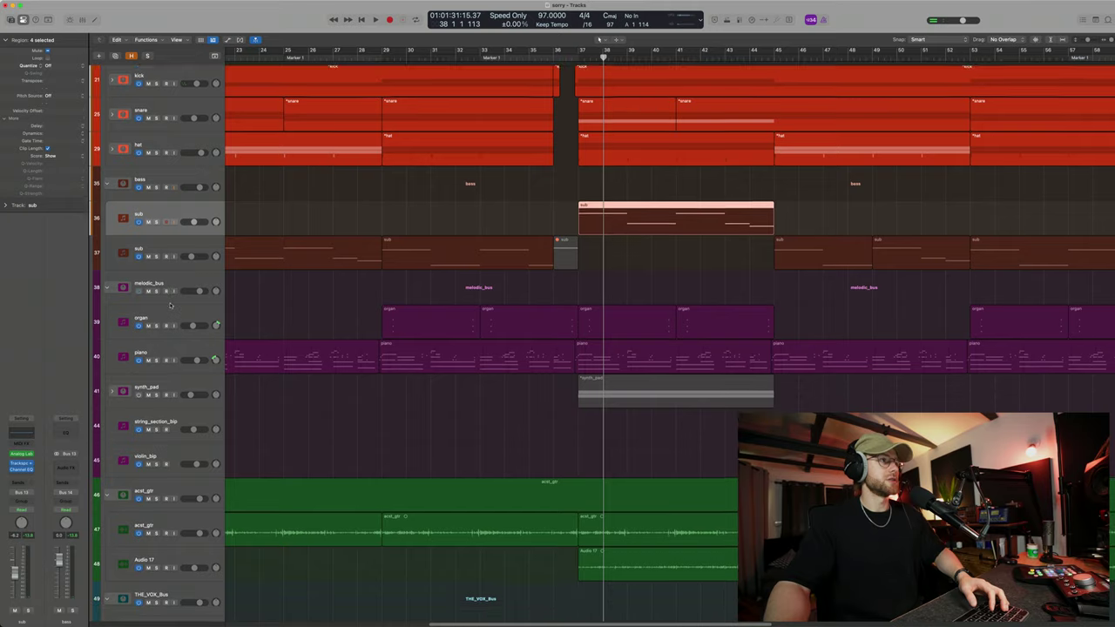
{"action": "left_click", "coordinate": [156, 236]}
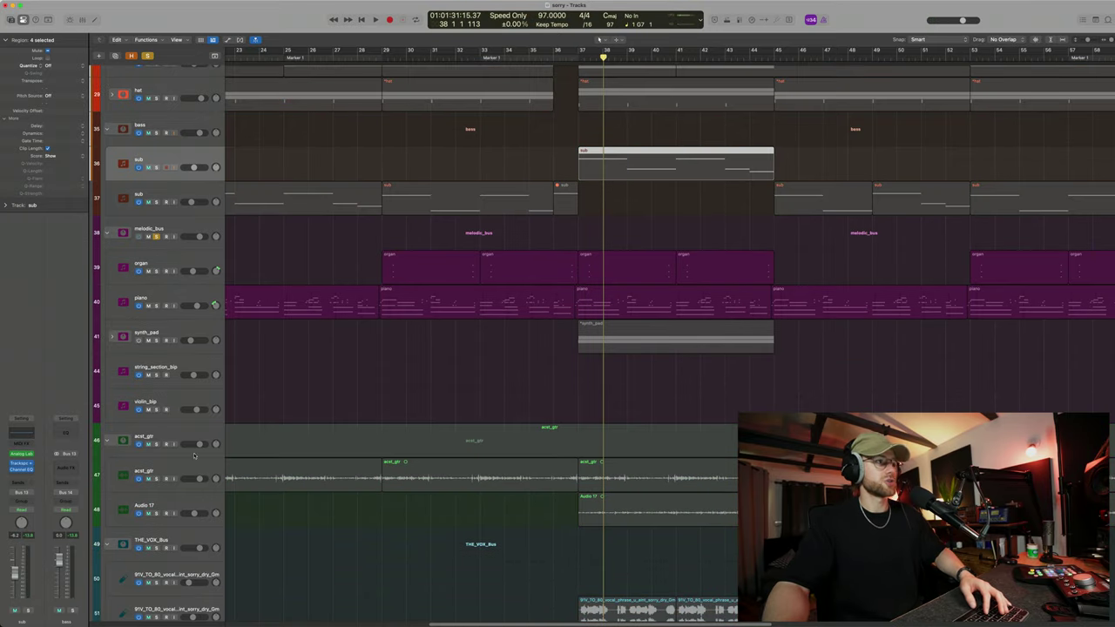
{"action": "left_click", "coordinate": [157, 444]}
- Play the soloed melodic and guitar stacks from bar 36 and highlight the acst_gtr and Audio 17 regions at bar 37
{"action": "scroll", "coordinate": [328, 462], "scroll_direction": "down", "scroll_amount": 1}
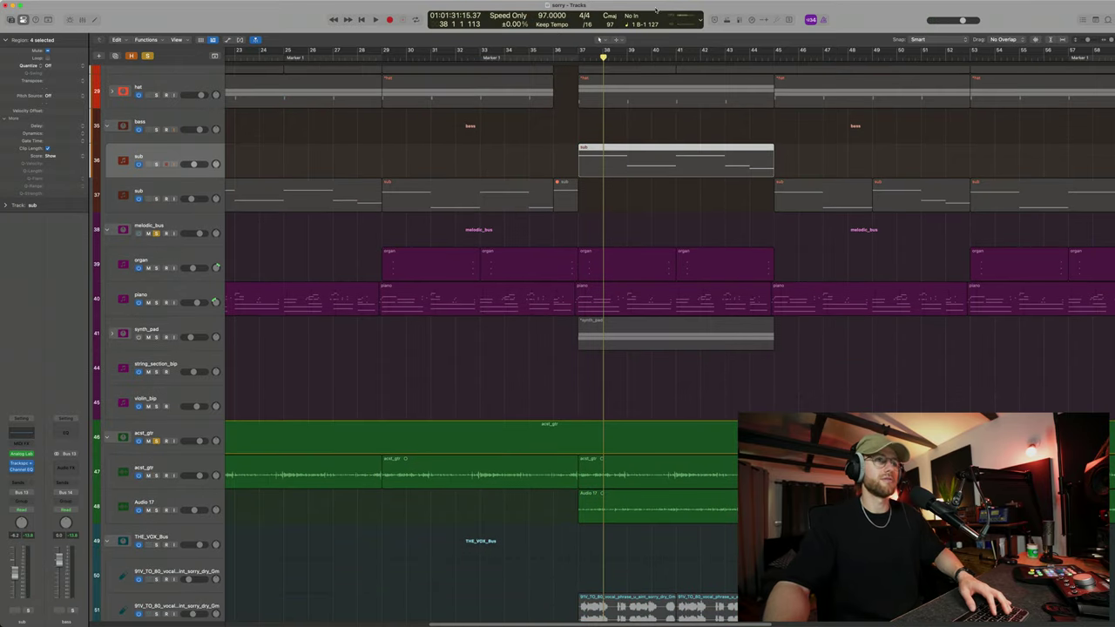
{"action": "left_click", "coordinate": [570, 58]}
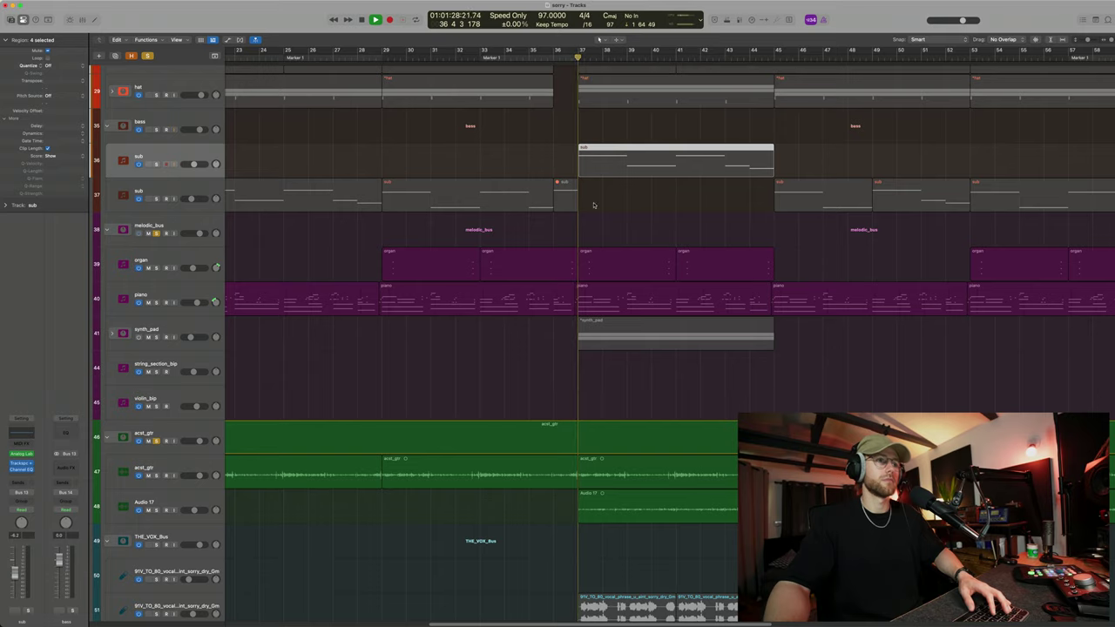
{"action": "scroll", "coordinate": [594, 209], "scroll_direction": "down", "scroll_amount": 2}
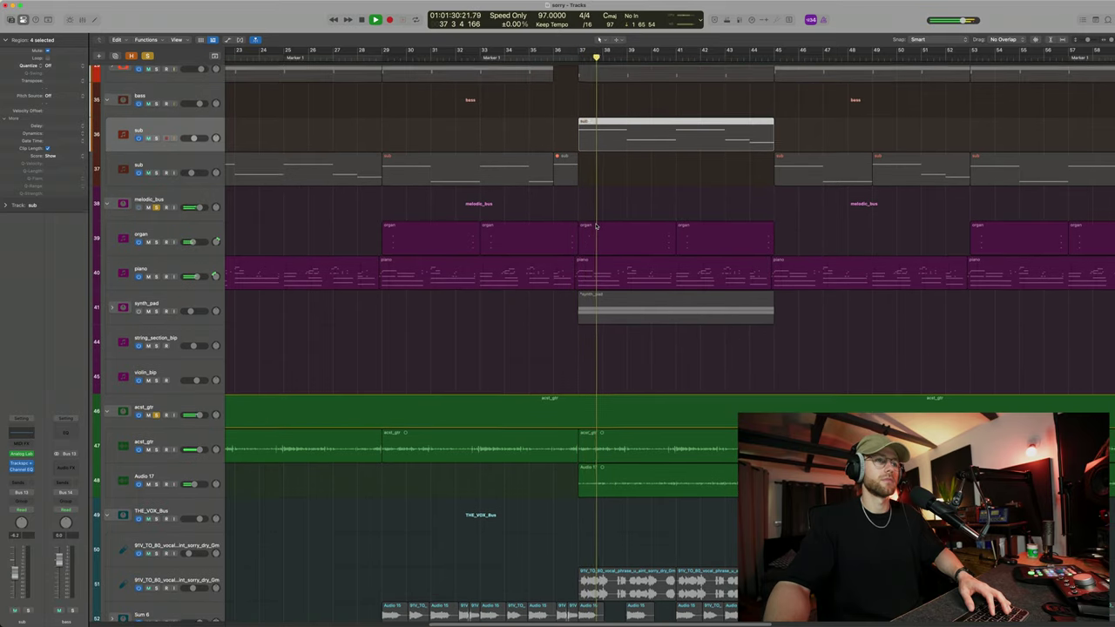
{"action": "scroll", "coordinate": [595, 226], "scroll_direction": "up", "scroll_amount": 1}
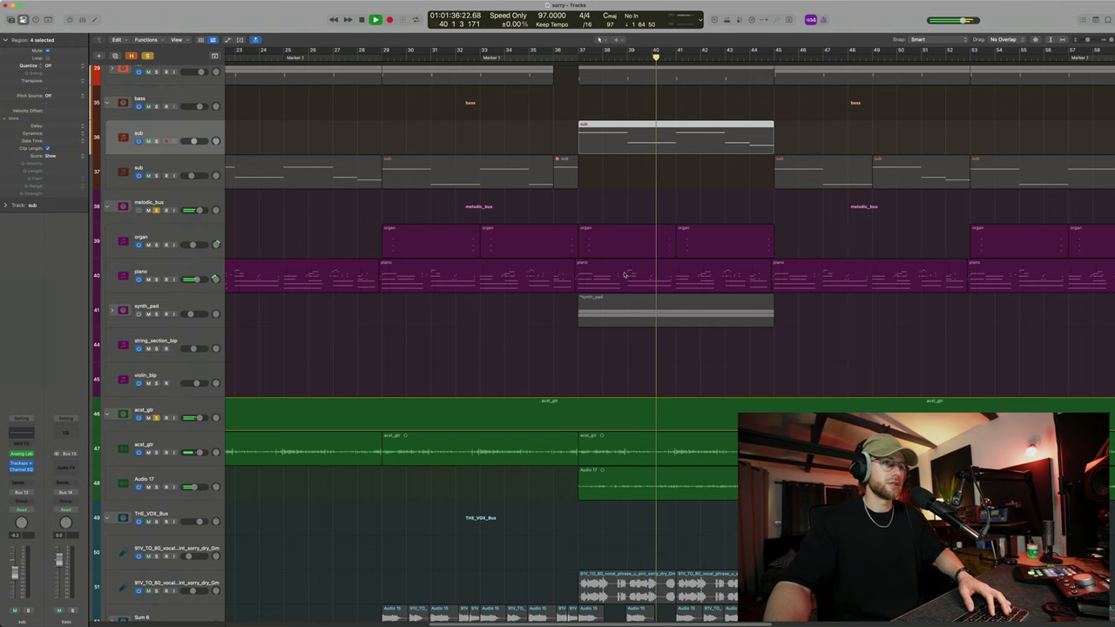
{"action": "left_click_drag", "start_coordinate": [653, 526], "coordinate": [688, 456]}
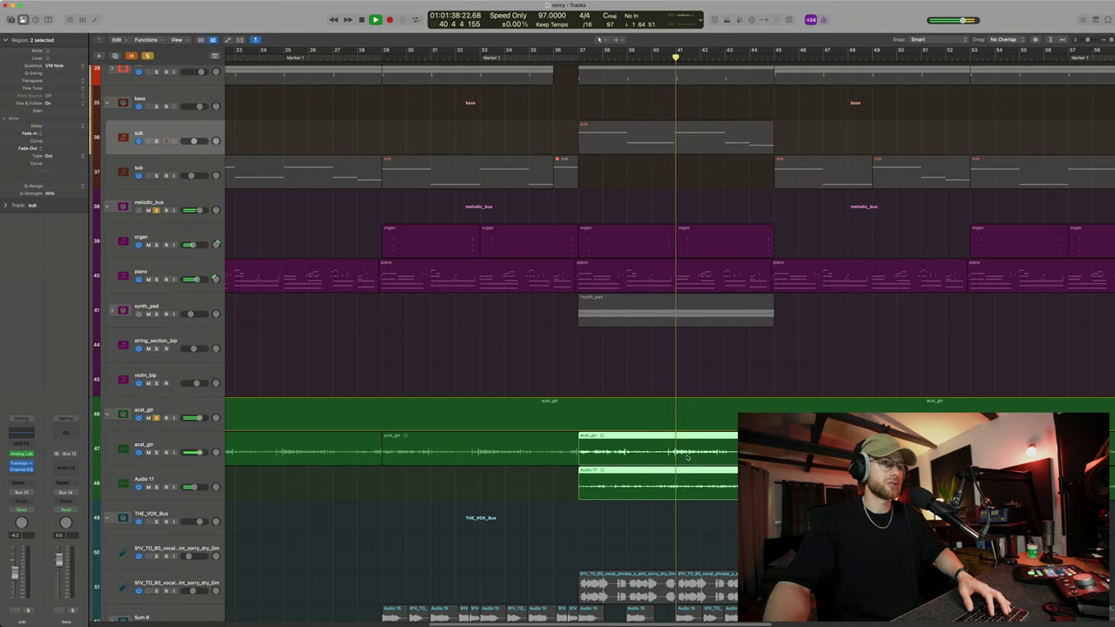
- Highlight the organ region at bar 41 and listen to the soloed melodic and guitar stacks up to bar 45
{"action": "left_click", "coordinate": [711, 225]}
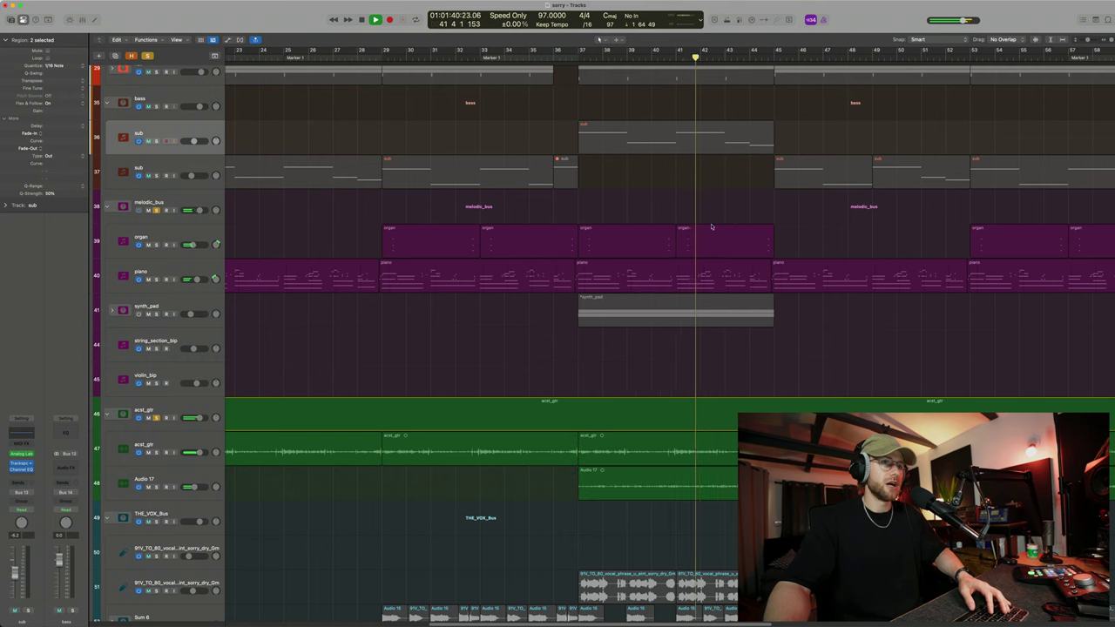
{"action": "left_click", "coordinate": [711, 228]}
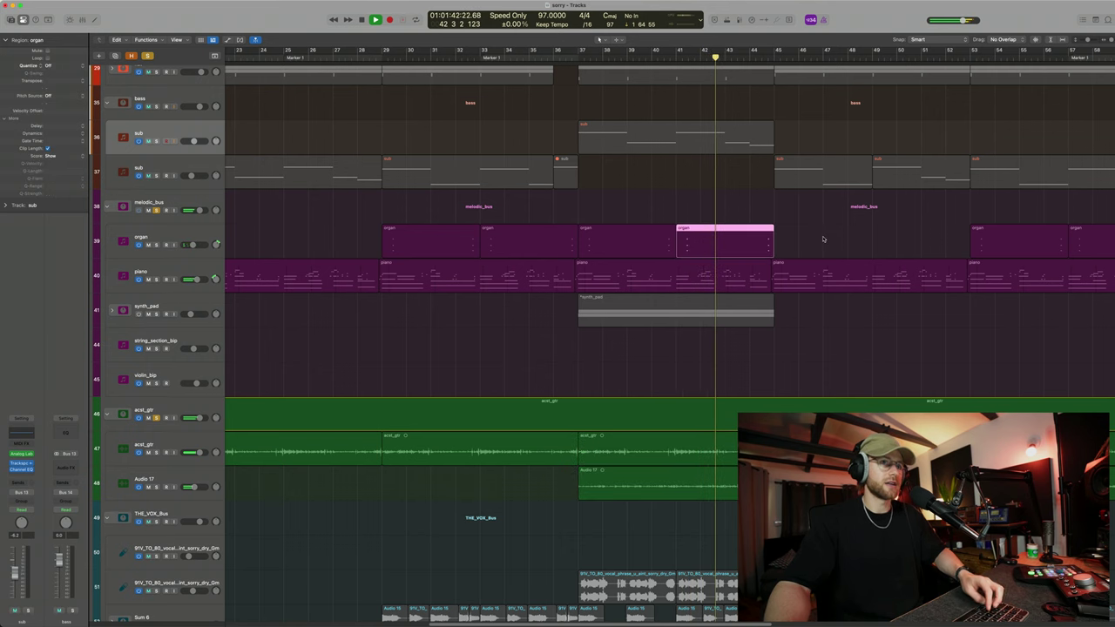
{"action": "key", "text": "super+Right"}
{"action": "key", "text": "super+Right"}
{"action": "key", "text": "super+Right"}
{"action": "key", "text": "super+Right"}
{"action": "key", "text": "space"}
{"action": "left_click", "coordinate": [825, 56]}
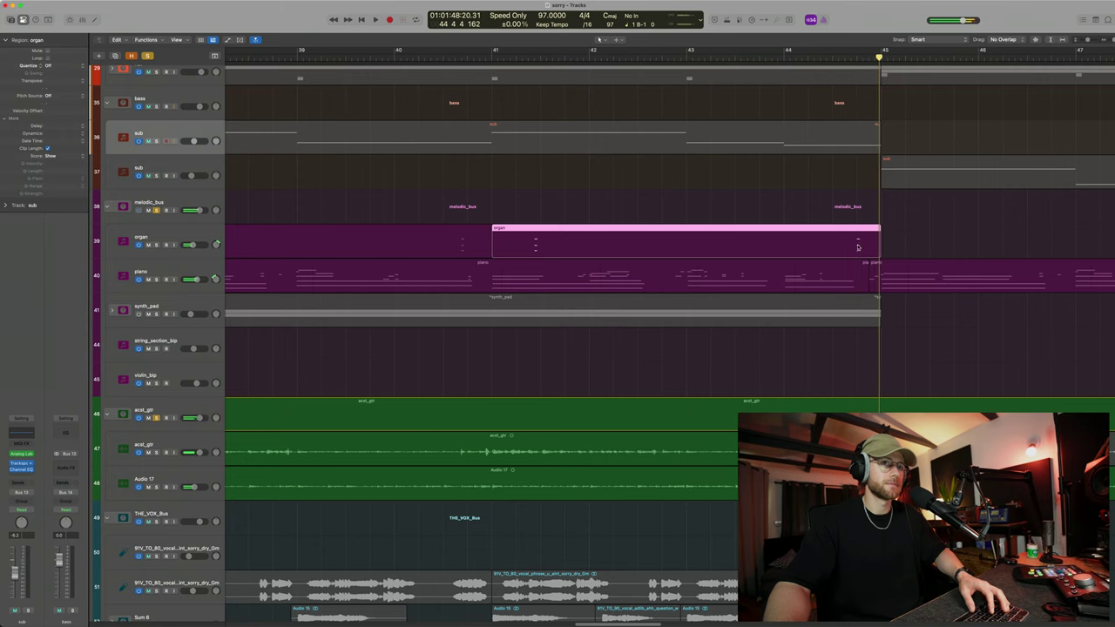
- Move the LV_Bus vocal stack directly above THE_VOX_Bus in the track list
{"action": "key", "text": "super+Left"}
{"action": "key", "text": "super+Left"}
{"action": "key", "text": "super+Up"}
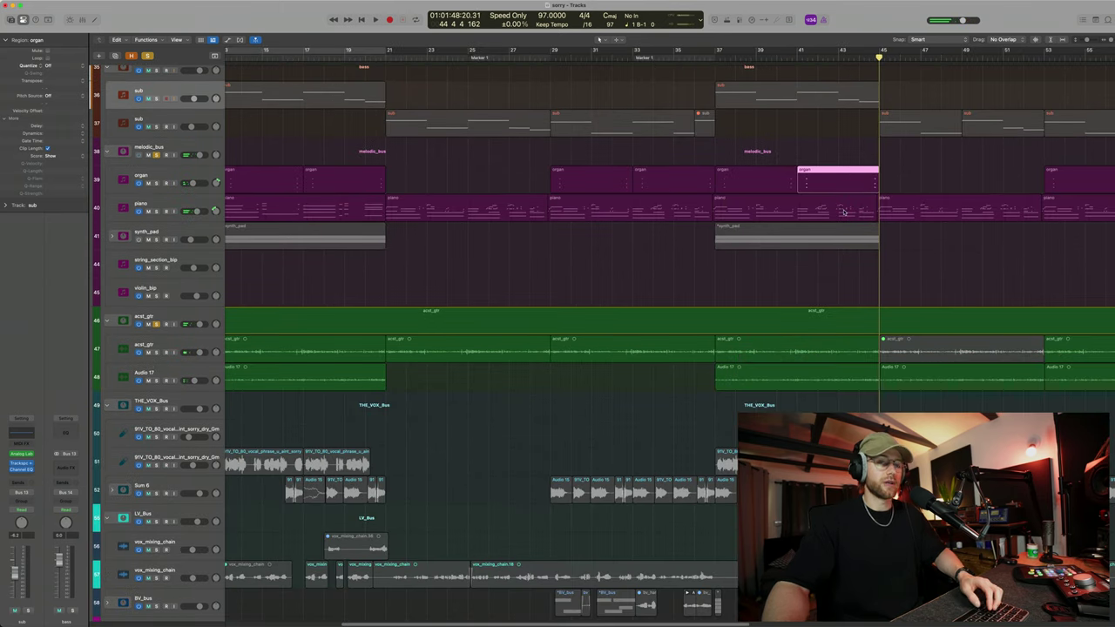
{"action": "scroll", "coordinate": [842, 211], "scroll_direction": "right", "scroll_amount": 3}
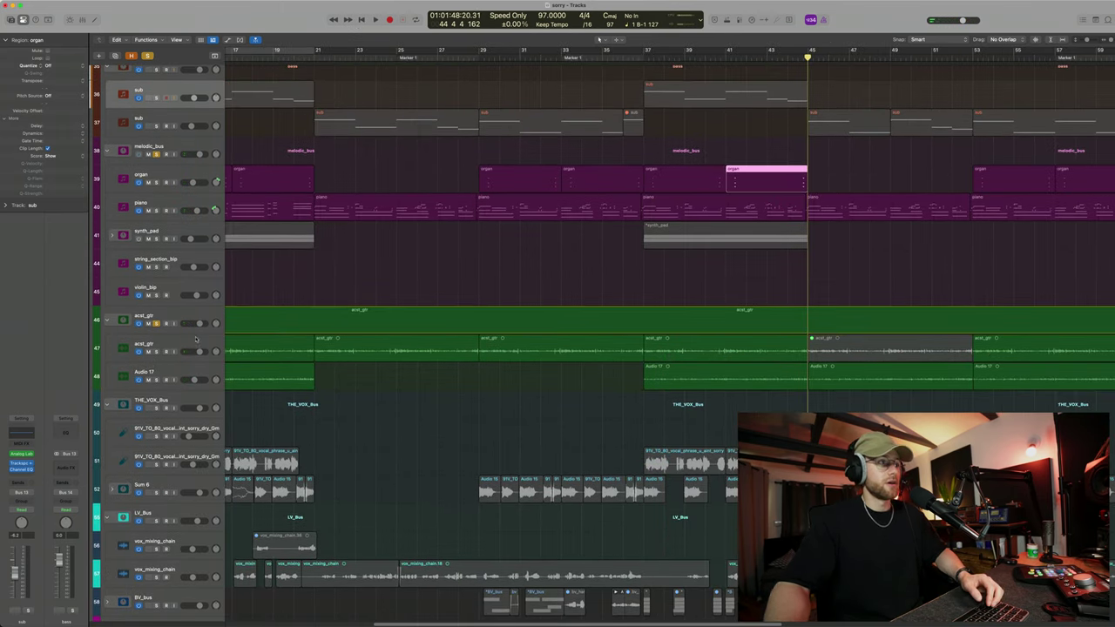
{"action": "left_click", "coordinate": [179, 399]}
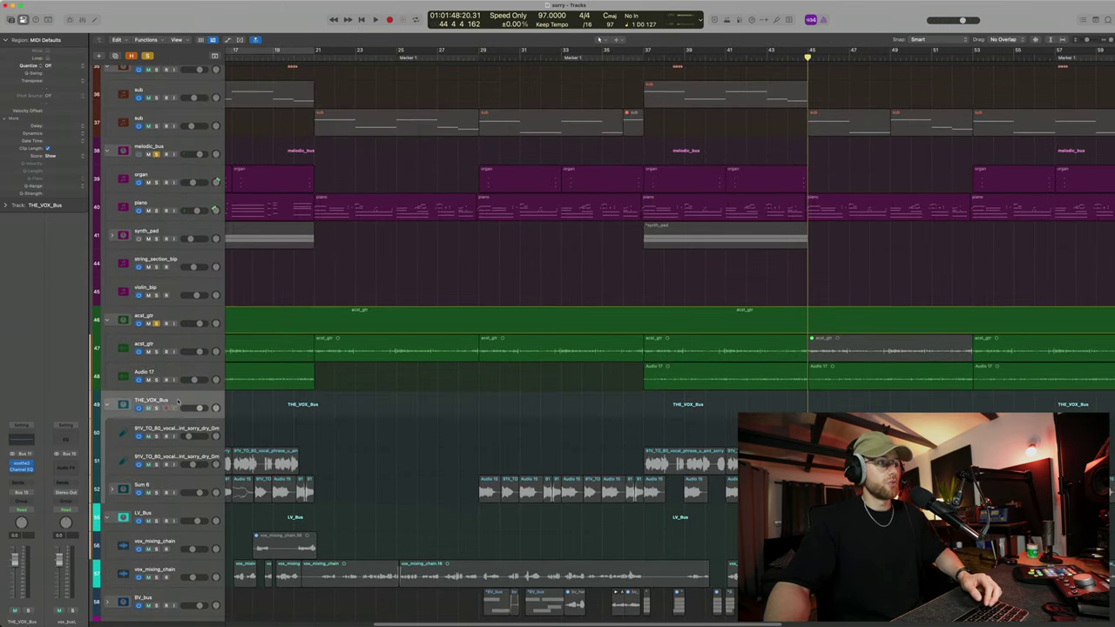
{"action": "scroll", "coordinate": [185, 505], "scroll_direction": "down", "scroll_amount": 2}
{"action": "left_click", "coordinate": [183, 505]}
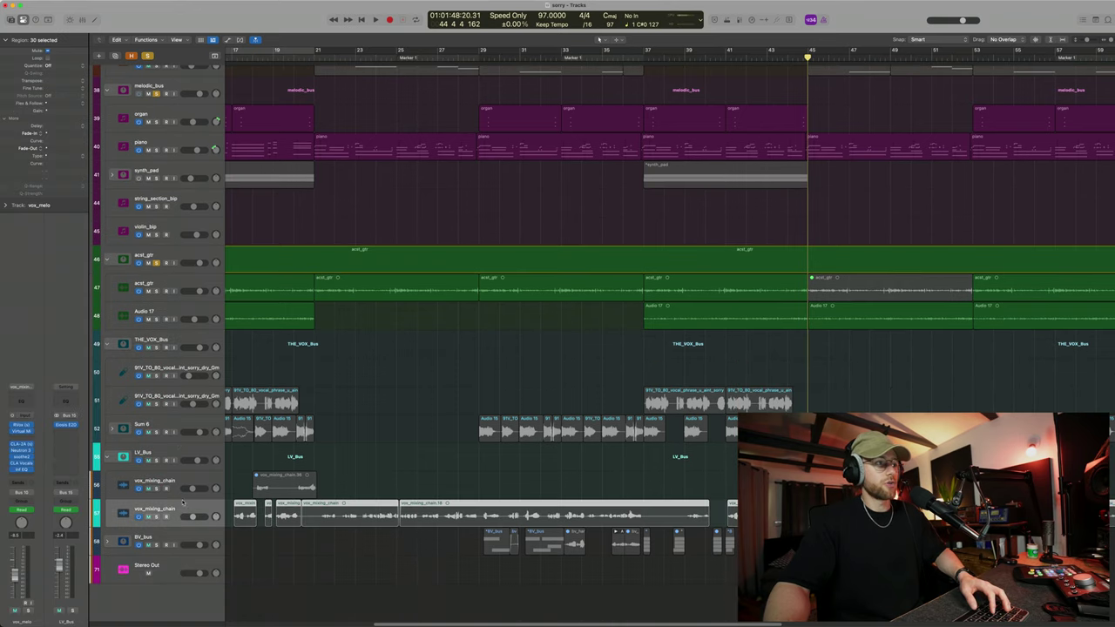
{"action": "left_click", "coordinate": [179, 445]}
{"action": "left_click_drag", "start_coordinate": [179, 448], "coordinate": [181, 343]}
- Solo the LV_Bus stack and play it with the melodic and guitar stacks from bar 21
{"action": "key", "text": "super+Left"}
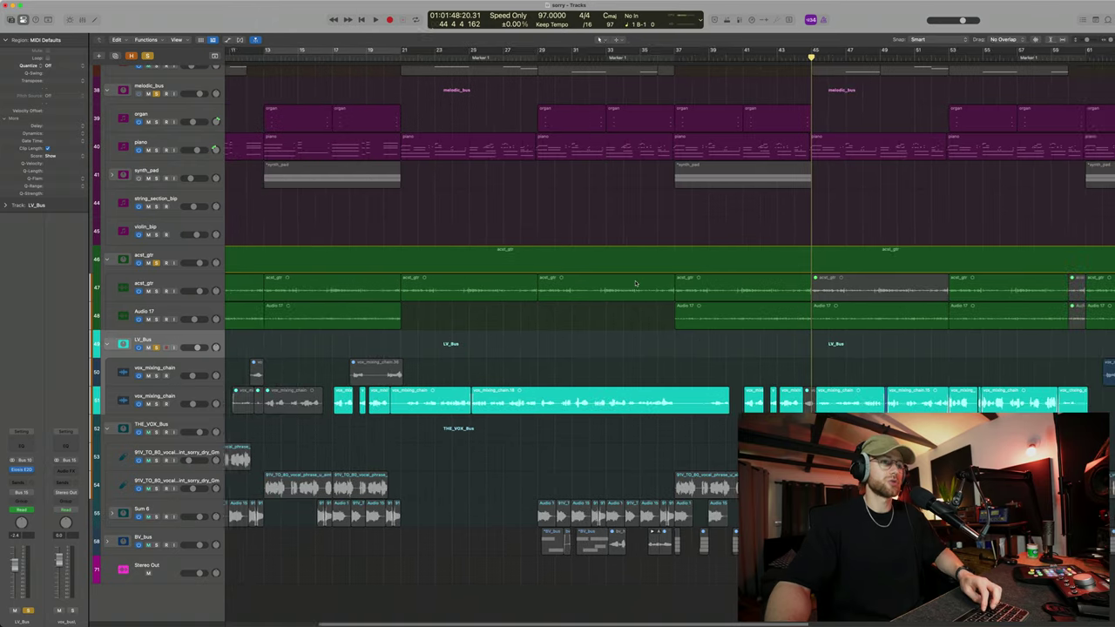
{"action": "scroll", "coordinate": [636, 283], "scroll_direction": "left", "scroll_amount": 3}
{"action": "left_click", "coordinate": [480, 58]}
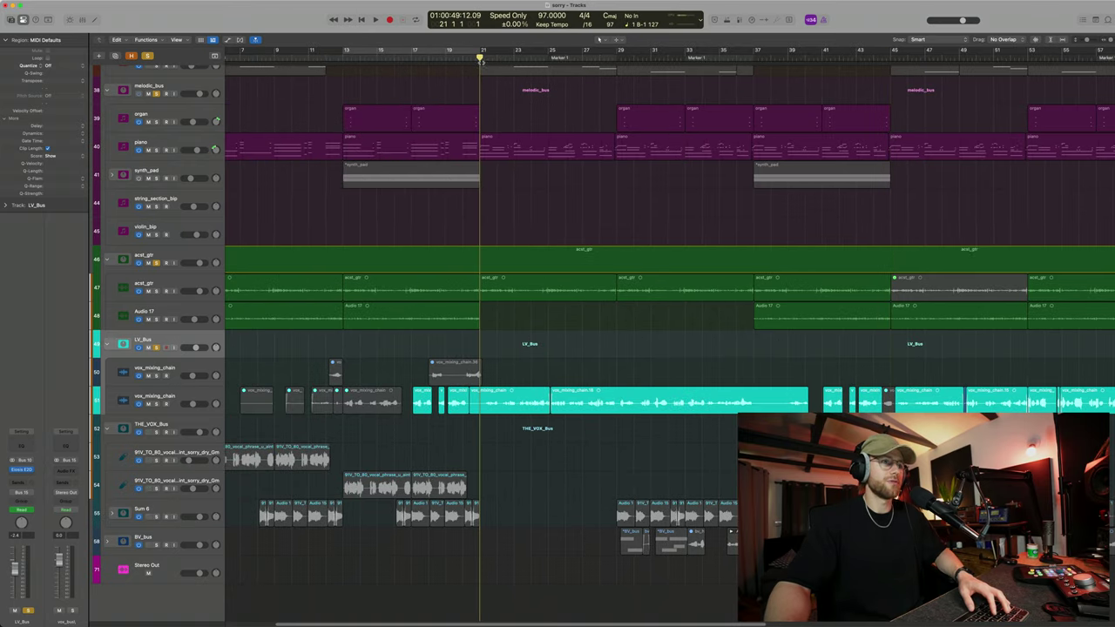
{"action": "key", "text": "space"}
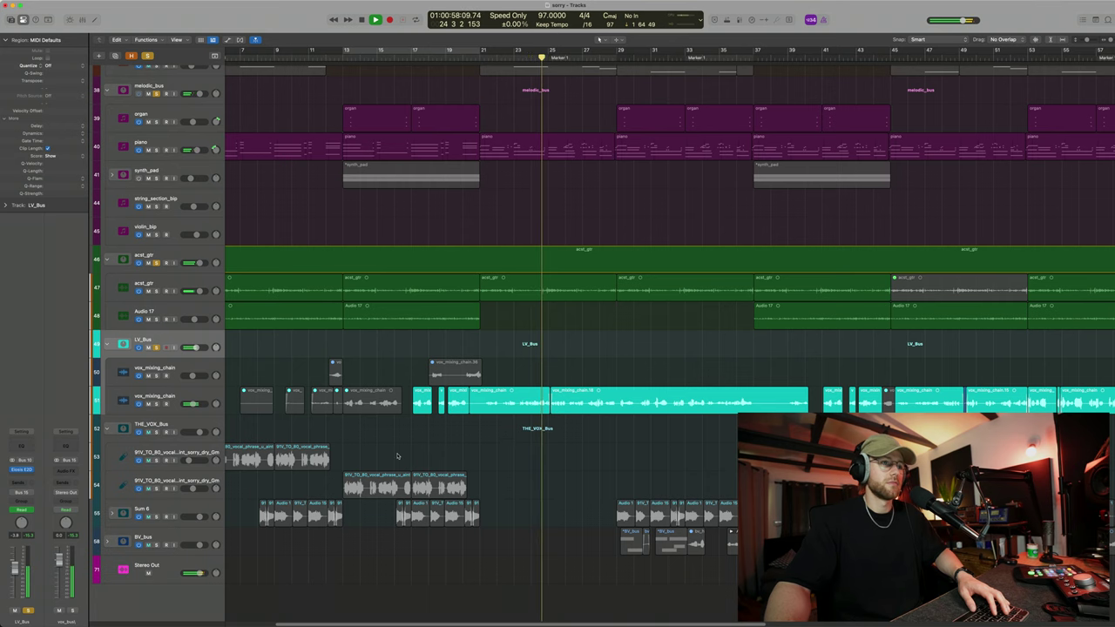
{"action": "key", "text": "space"}
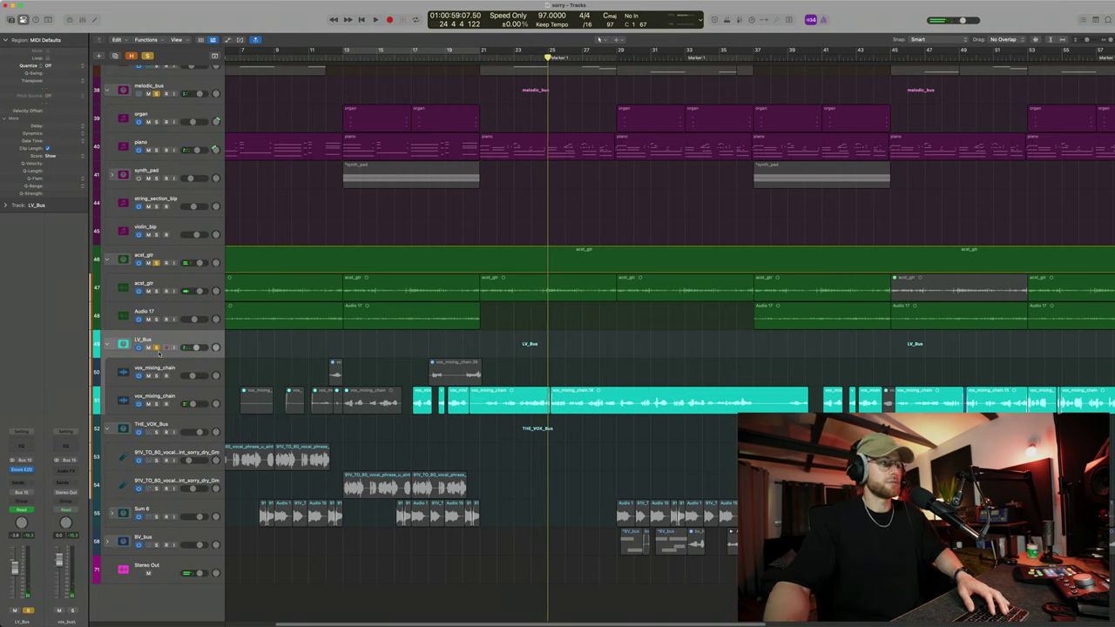
- Turn off the solos on the LV_Bus, acst_gtr and melodic_bus stacks
{"action": "left_click", "coordinate": [155, 347]}
{"action": "left_click", "coordinate": [156, 262]}
{"action": "left_click", "coordinate": [155, 94]}
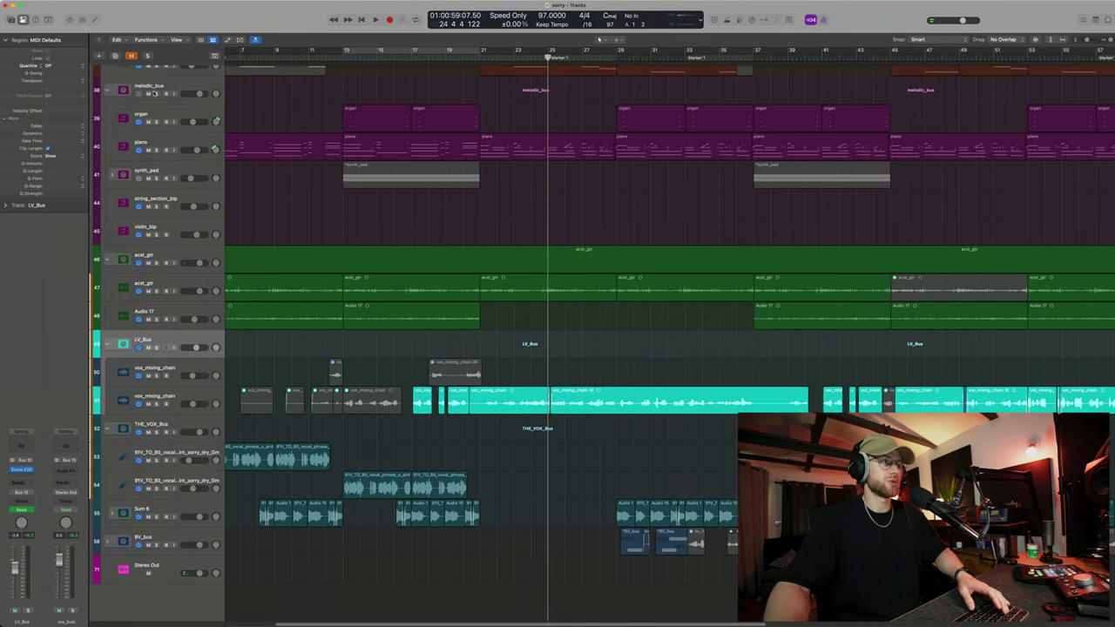
{"action": "left_click", "coordinate": [292, 127], "text": "ctrl+alt"}
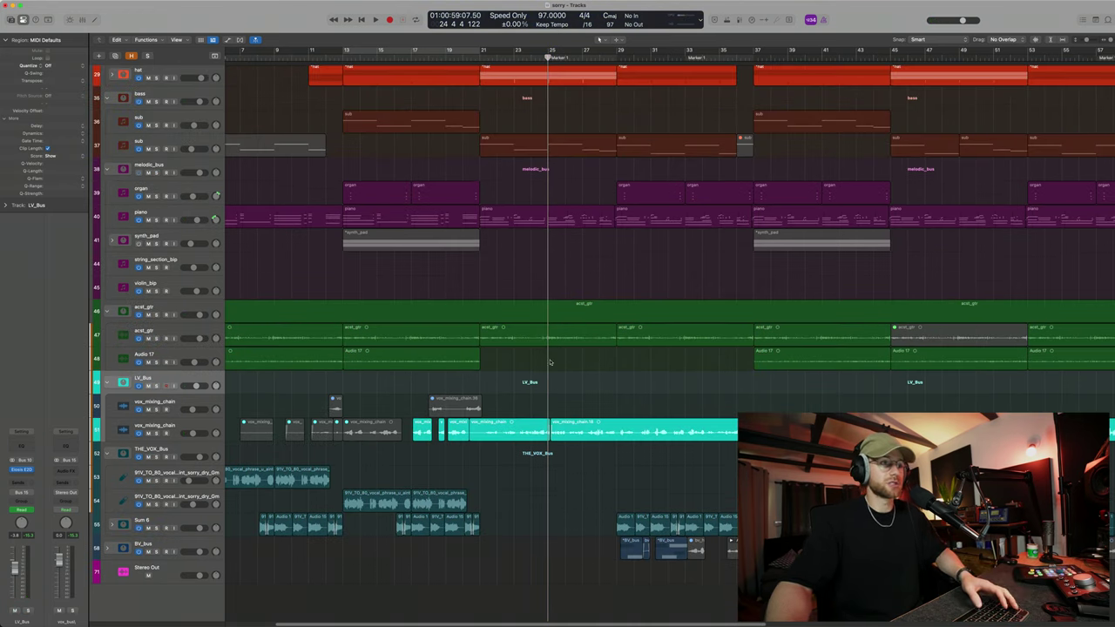
- Place the playhead at bar 37 and point out the THE_VOX_Bus sample and Sum 6 regions around it
{"action": "key", "text": "super+Down"}
{"action": "scroll", "coordinate": [564, 518], "scroll_direction": "down", "scroll_amount": 1}
{"action": "scroll", "coordinate": [564, 518], "scroll_direction": "right", "scroll_amount": 2}
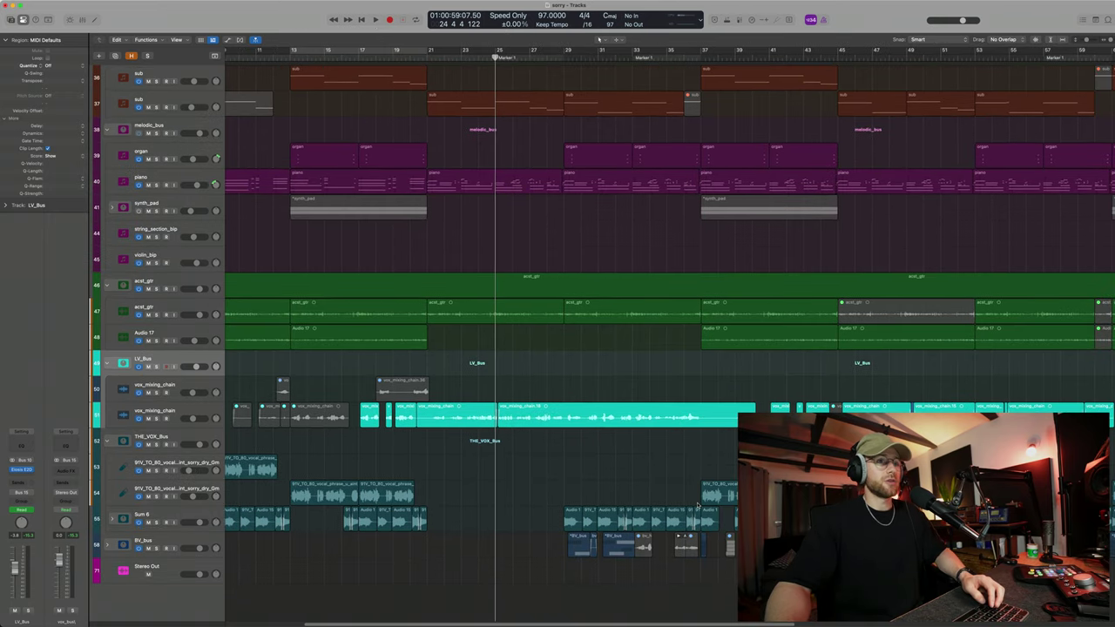
{"action": "left_click", "coordinate": [702, 66]}
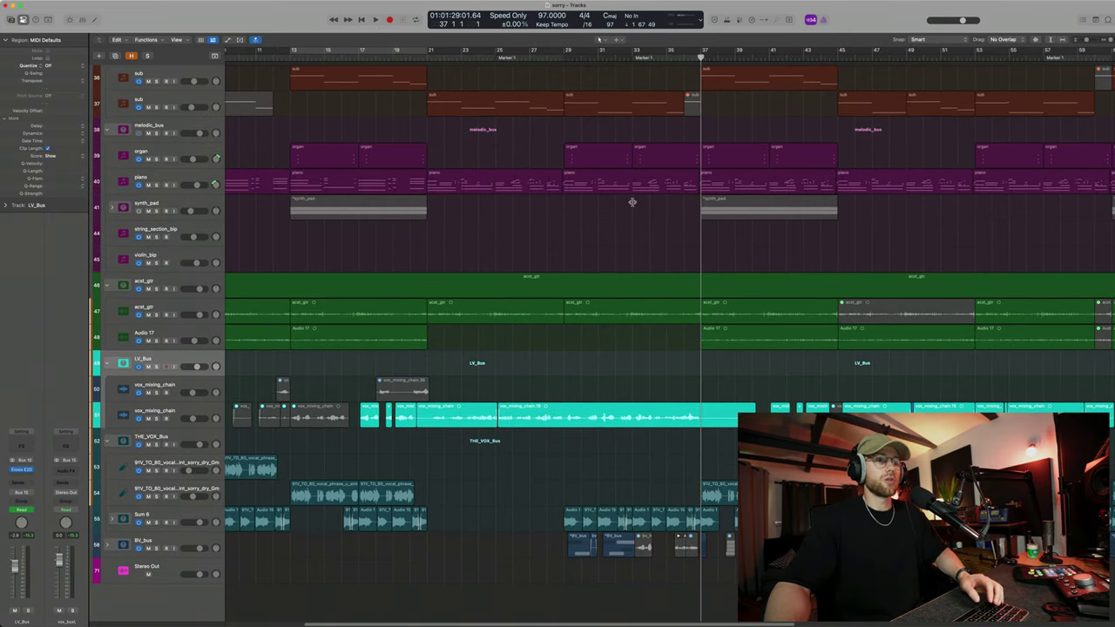
{"action": "scroll", "coordinate": [515, 514], "scroll_direction": "right", "scroll_amount": 6}
{"action": "key", "text": "super+Right"}
{"action": "key", "text": "super+Down"}
{"action": "key", "text": "super+Down"}
{"action": "scroll", "coordinate": [517, 514], "scroll_direction": "down", "scroll_amount": 2}
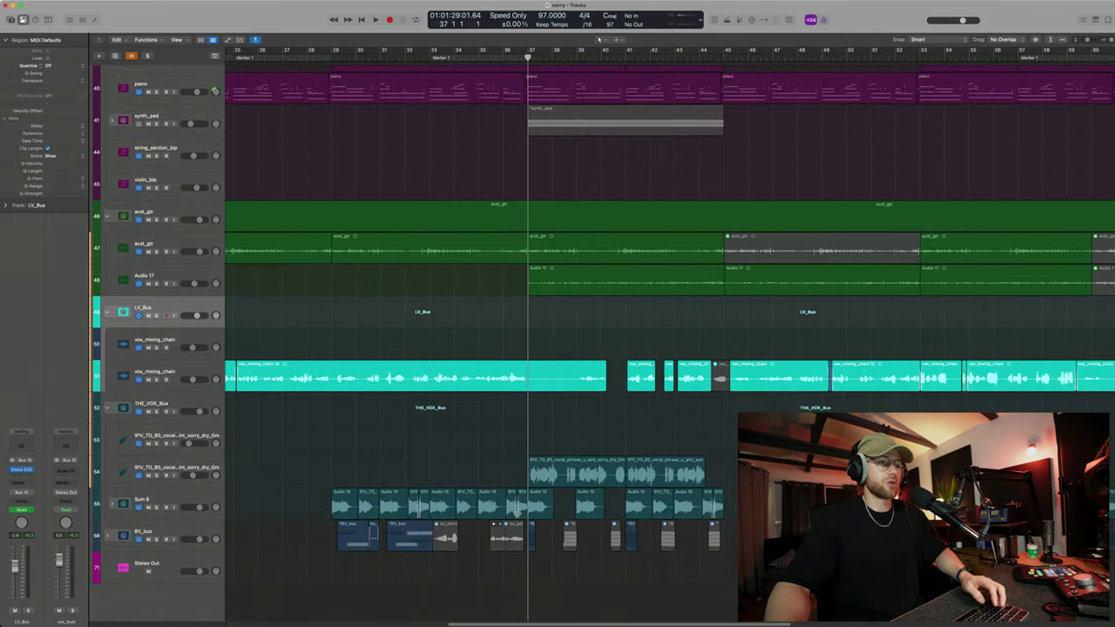
{"action": "scroll", "coordinate": [517, 514], "scroll_direction": "right", "scroll_amount": 2}
{"action": "scroll", "coordinate": [516, 513], "scroll_direction": "left", "scroll_amount": 1}
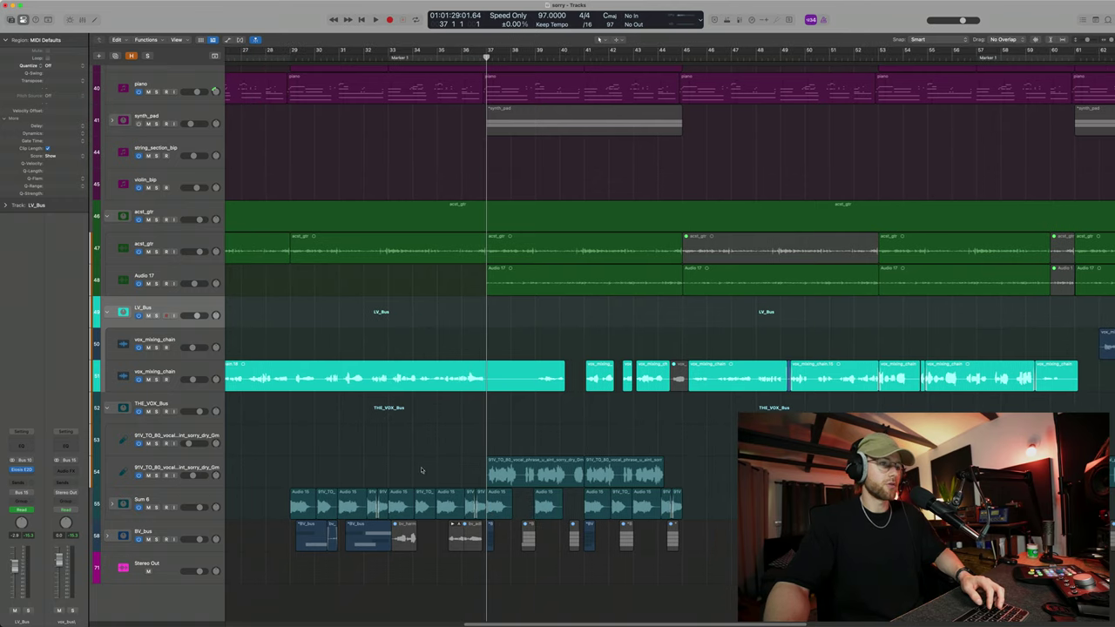
{"action": "left_click_drag", "start_coordinate": [421, 470], "coordinate": [696, 502]}
- Solo the THE_VOX_Bus and BV_bus stacks and expand BV_bus to show its tracks
{"action": "left_click", "coordinate": [172, 403]}
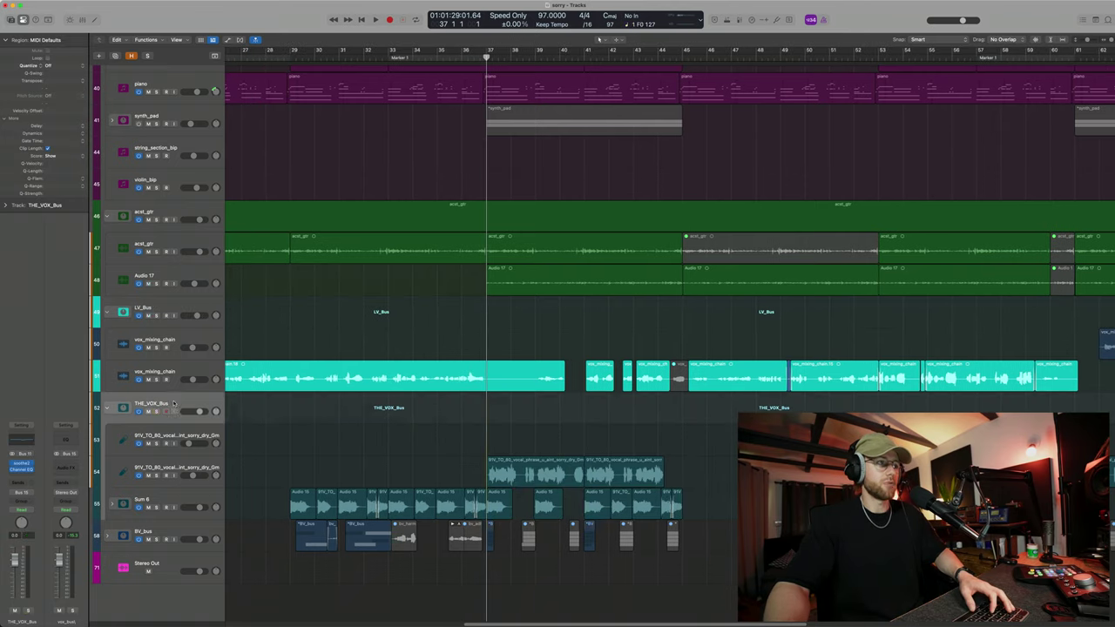
{"action": "left_click", "coordinate": [172, 527]}
{"action": "key", "text": "s"}
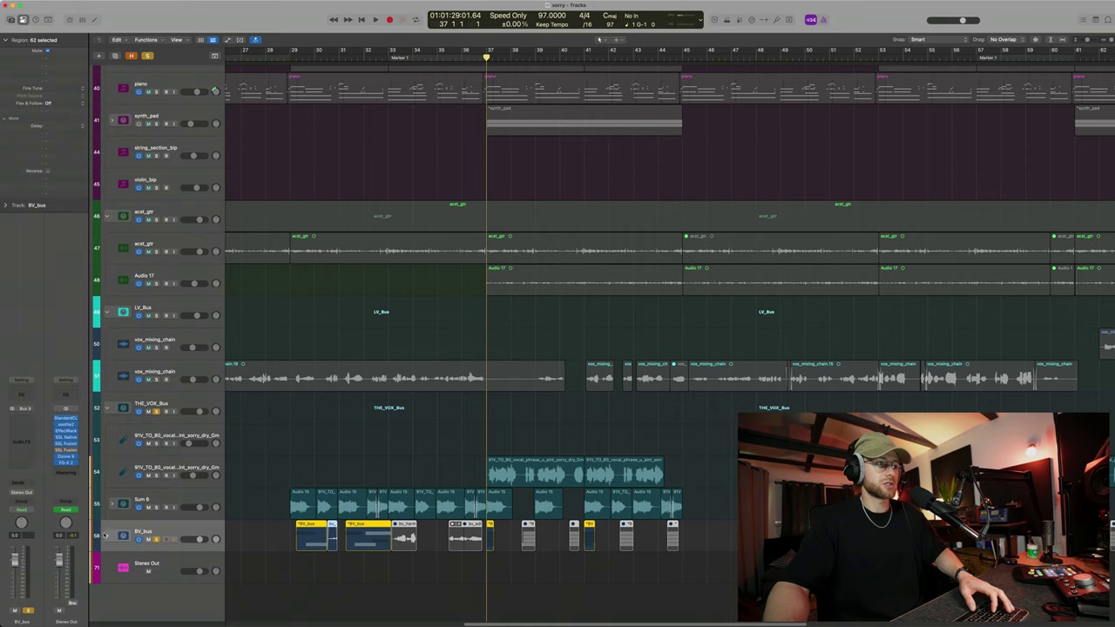
{"action": "left_click", "coordinate": [107, 535]}
- Play the soloed vocals from bar 37, highlighting the BV_bus regions at bar 41 and the THE_VOX_Bus regions of bars 37 to 44
{"action": "key", "text": "space"}
{"action": "key", "text": "super+Up"}
{"action": "key", "text": "super+Up"}
{"action": "scroll", "coordinate": [267, 484], "scroll_direction": "down", "scroll_amount": 5}
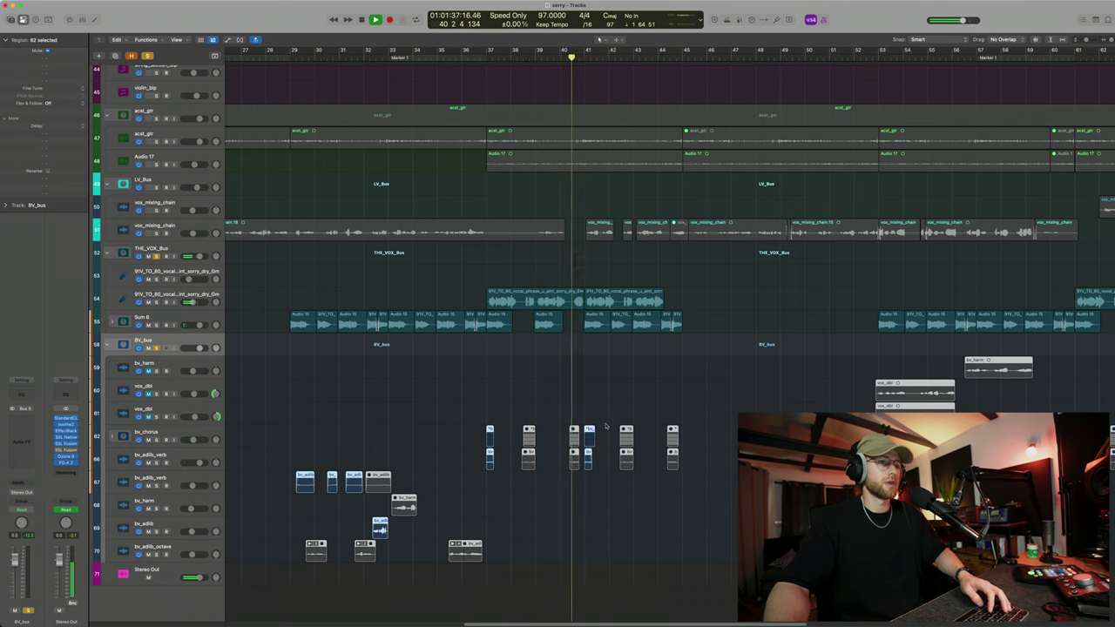
{"action": "left_click", "coordinate": [588, 459]}
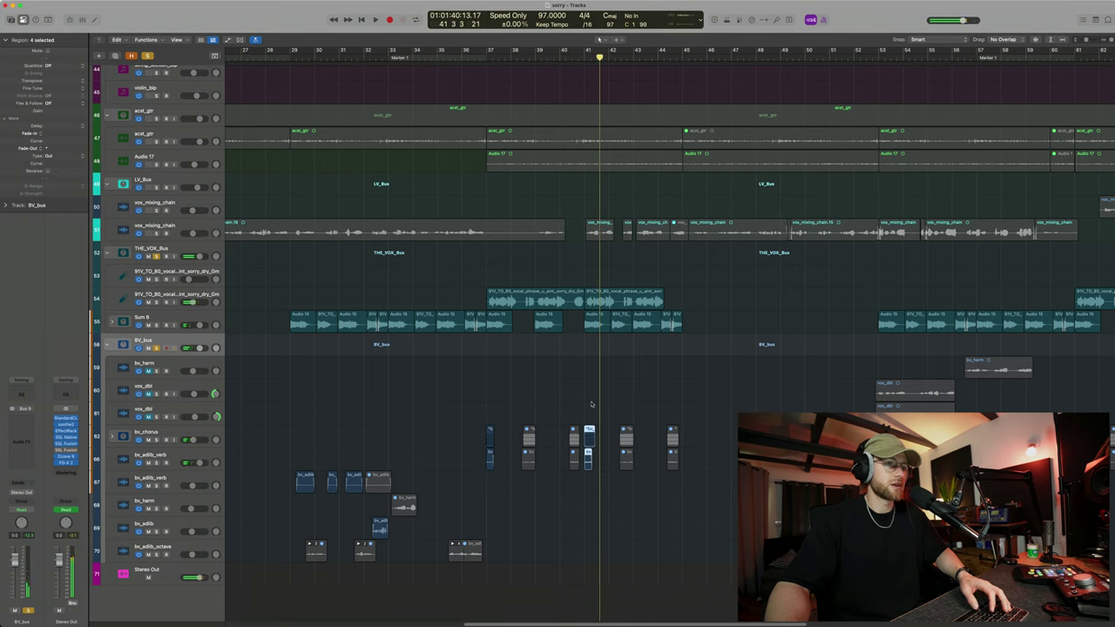
{"action": "left_click_drag", "start_coordinate": [732, 361], "coordinate": [496, 282]}
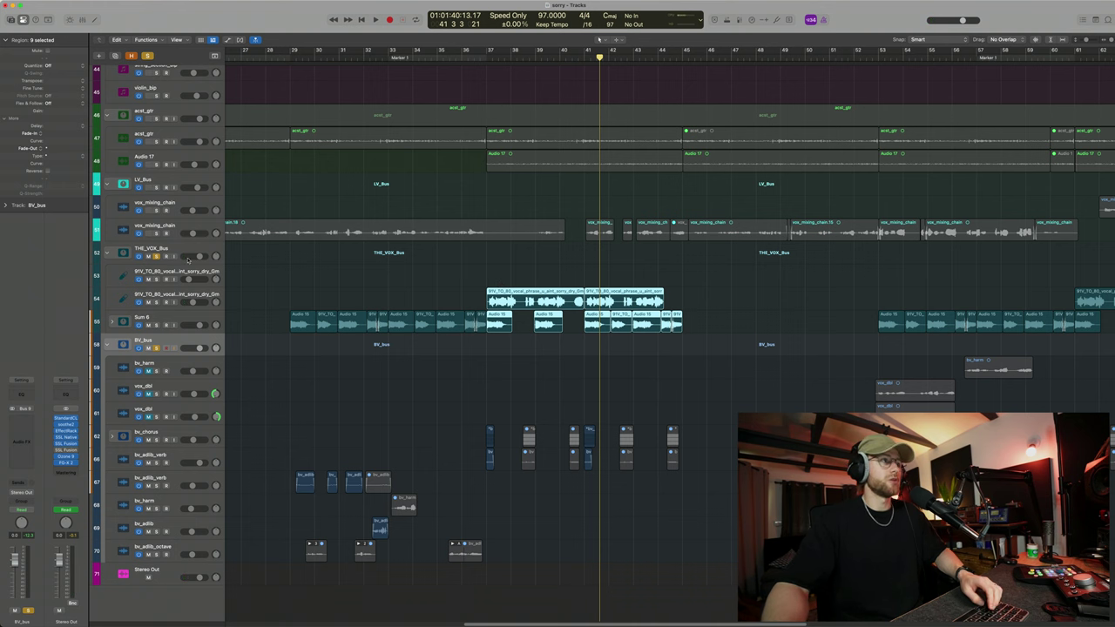
- Turn off the solos on THE_VOX_Bus and BV_bus and bring the whole arrangement into view
{"action": "left_click", "coordinate": [157, 257]}
{"action": "left_click", "coordinate": [156, 347]}
{"action": "scroll", "coordinate": [309, 362], "scroll_direction": "down", "scroll_amount": 8}
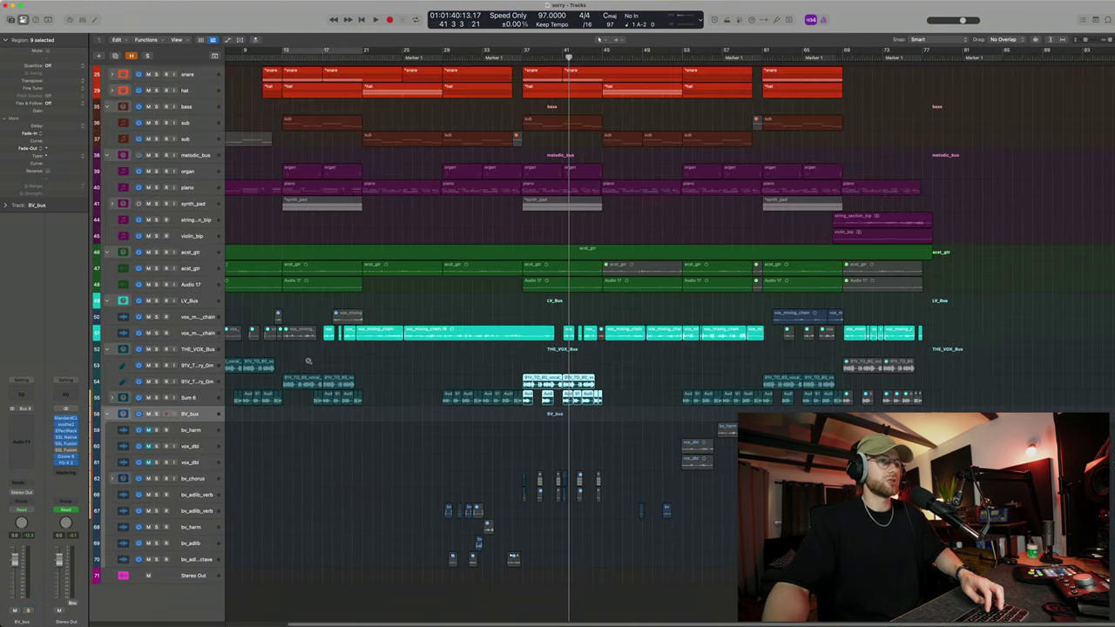